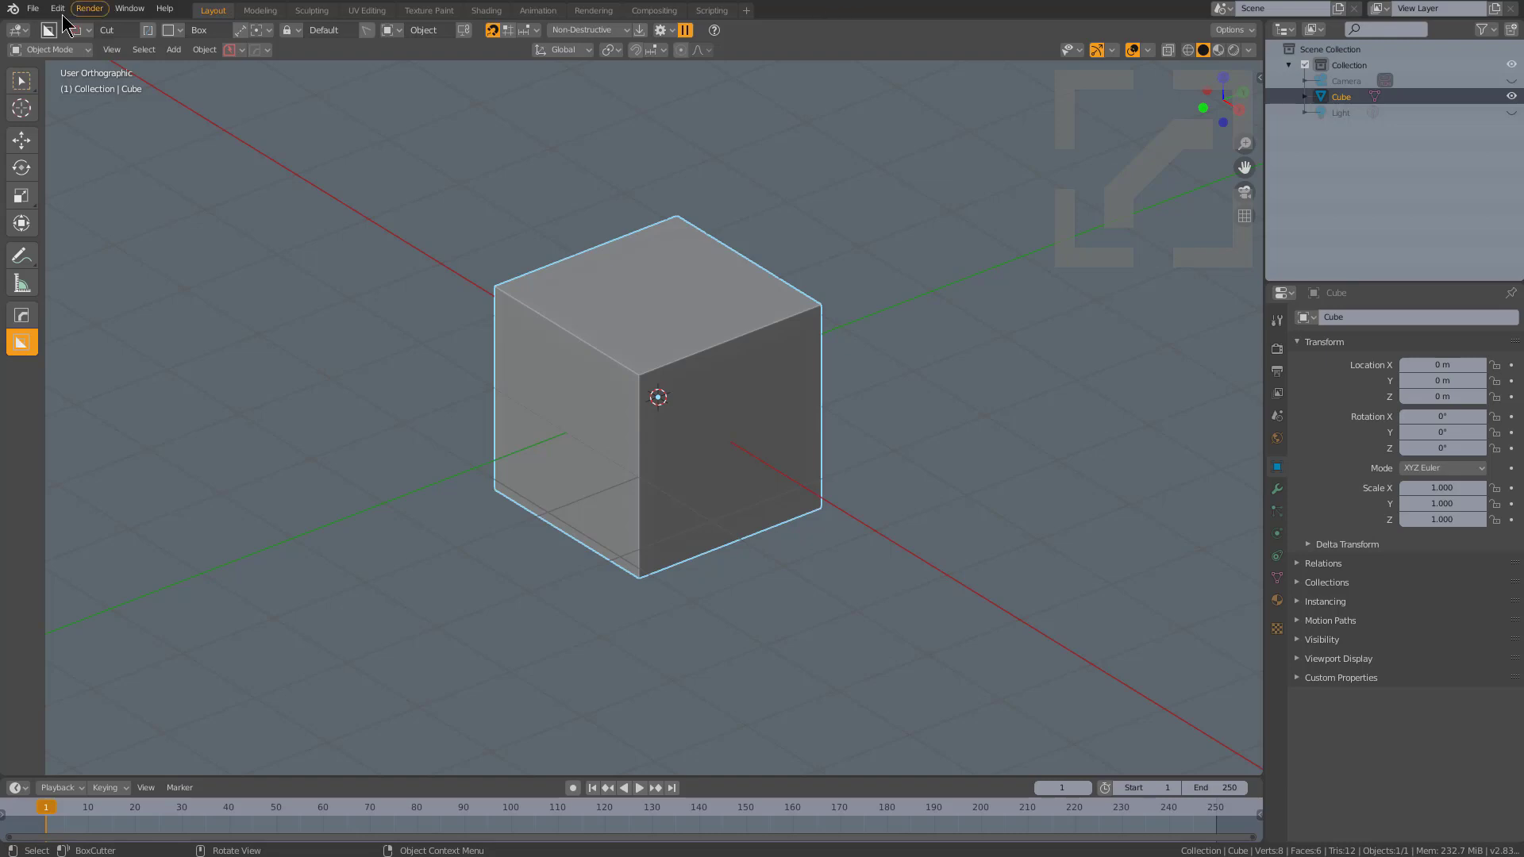
Open Edit > Preferences to reach the Keymap section, where Spacebar Action is Search
{"action": "left_click", "coordinate": [57, 8]}
Bring up the Preferences window, close it, and orbit slightly around the cube
{"action": "left_click", "coordinate": [95, 235]}
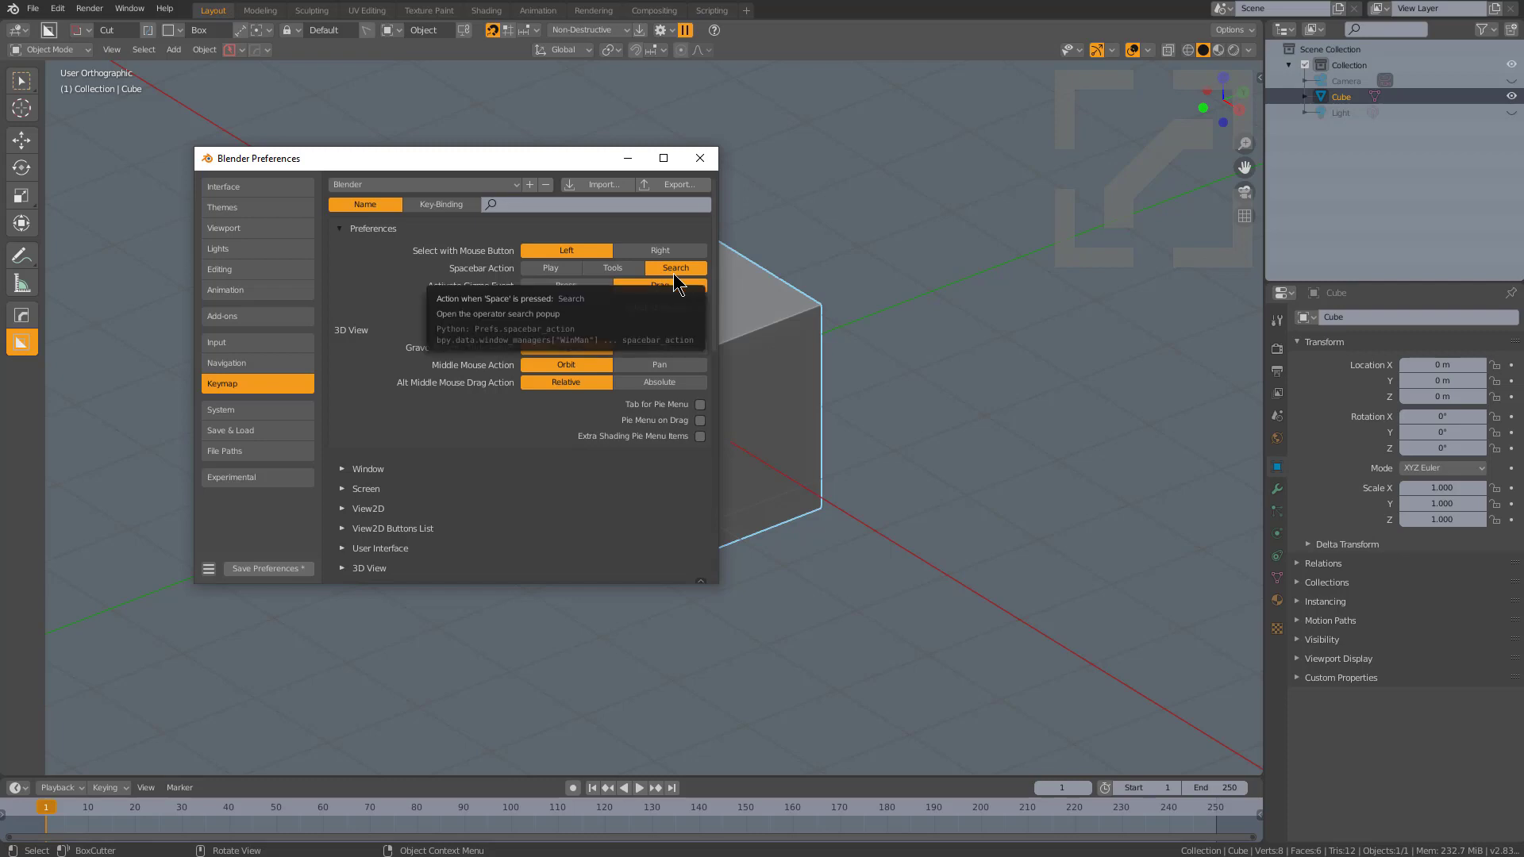
{"action": "left_click", "coordinate": [702, 161]}
{"action": "middle_click_drag", "start_coordinate": [672, 340], "coordinate": [684, 340]}
{"action": "key", "text": "space"}
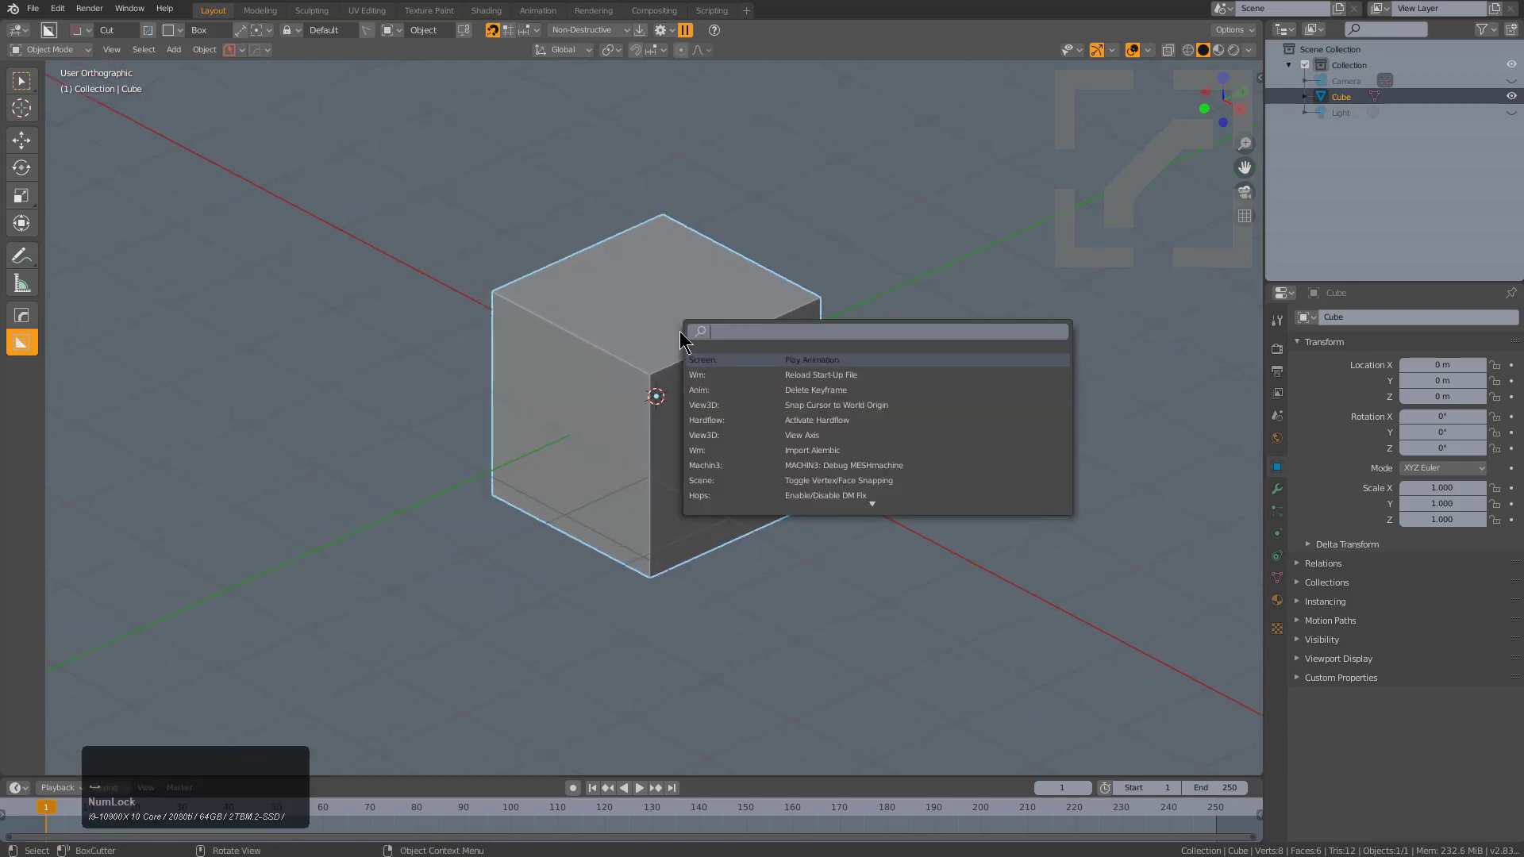
{"action": "type", "text": "rigi"}
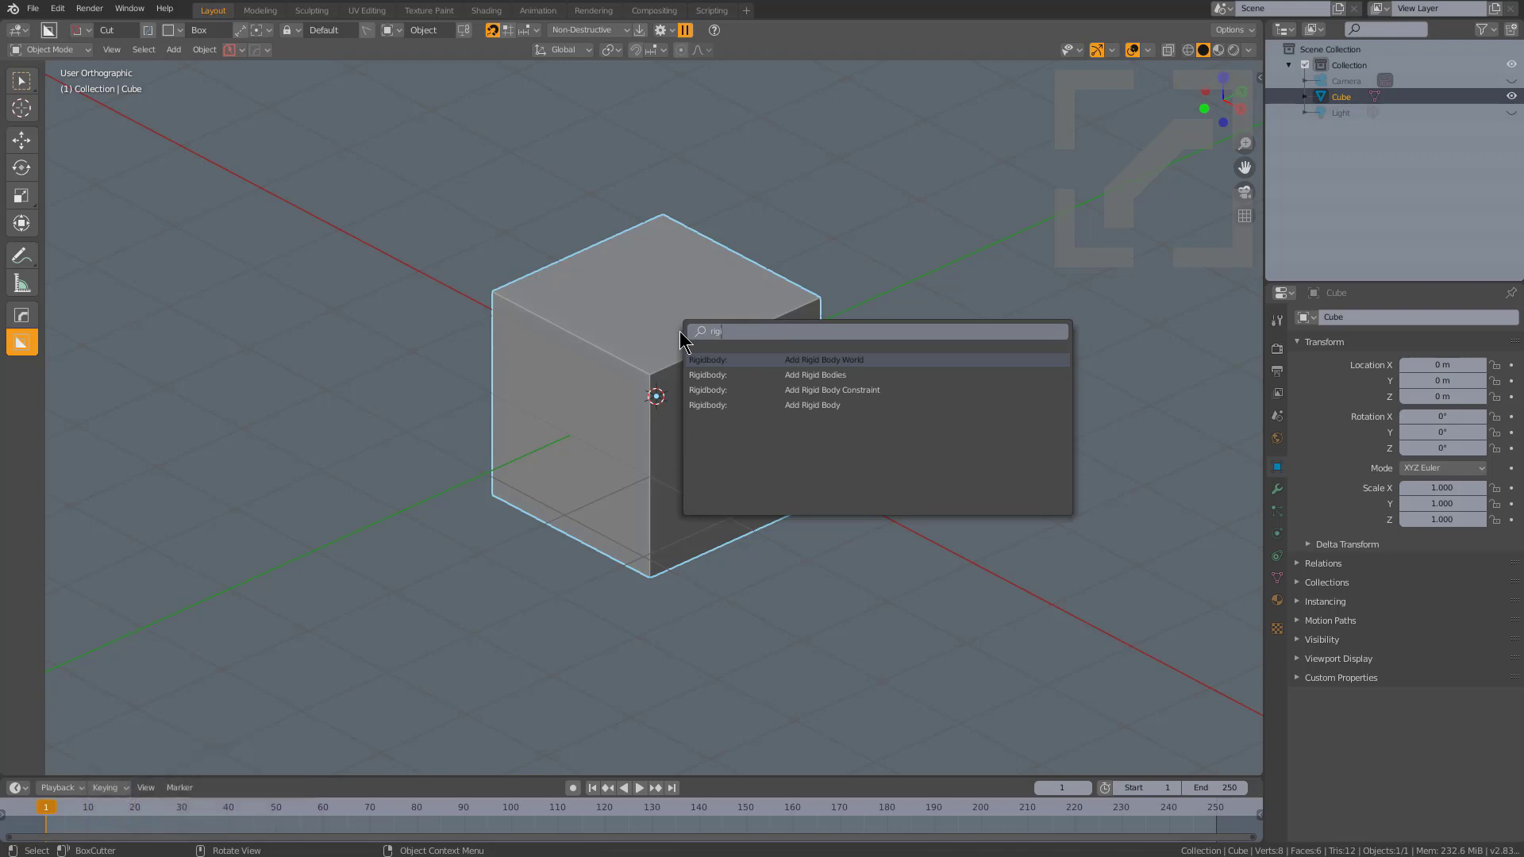
{"action": "key", "text": "Escape"}
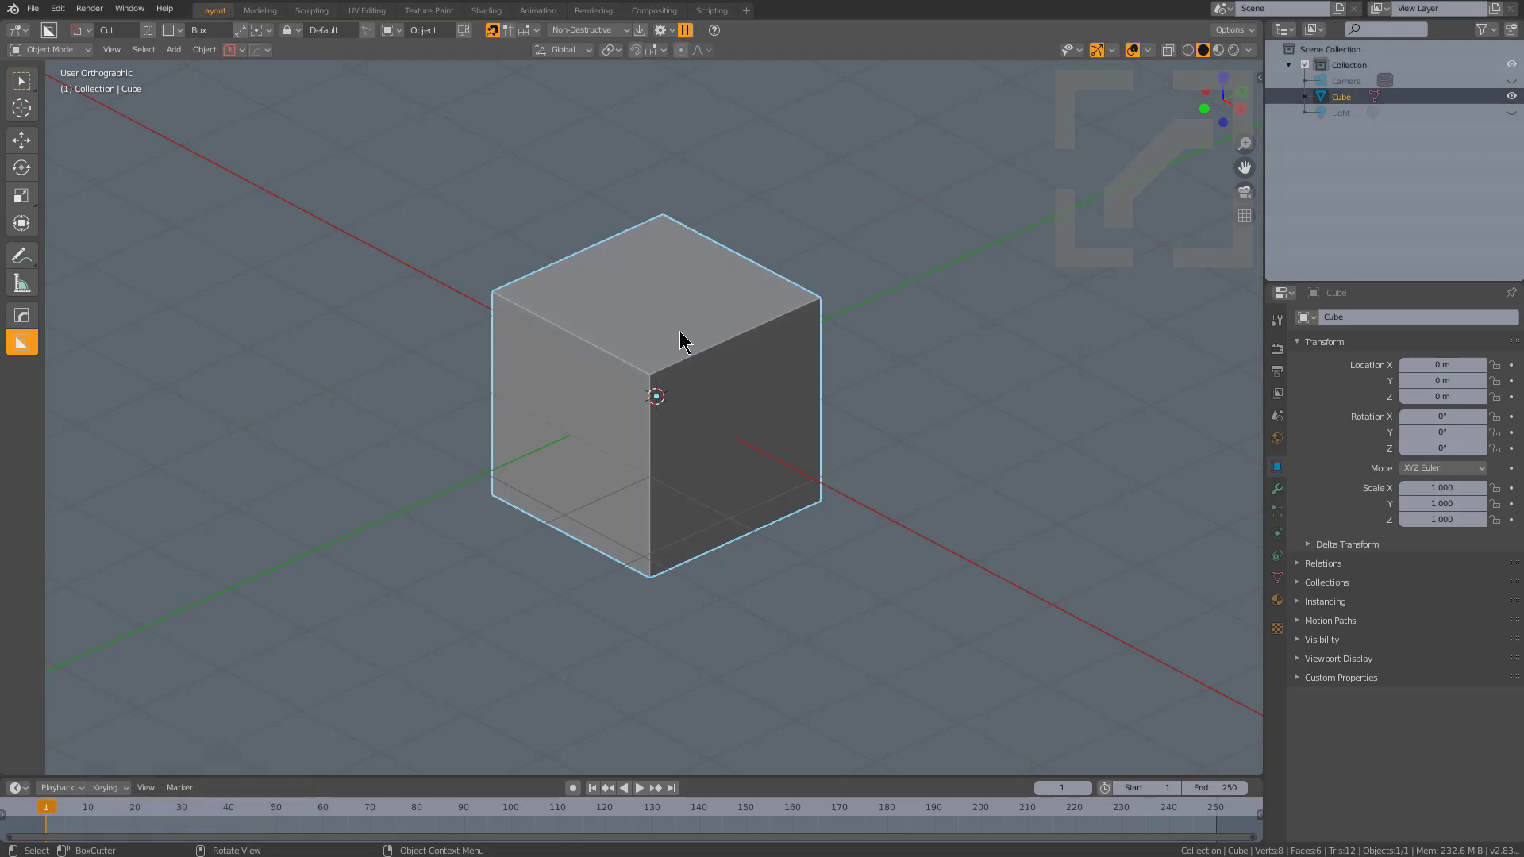
Add a mesh plane and scale it up by a factor of 10
{"action": "key", "text": "shift+a"}
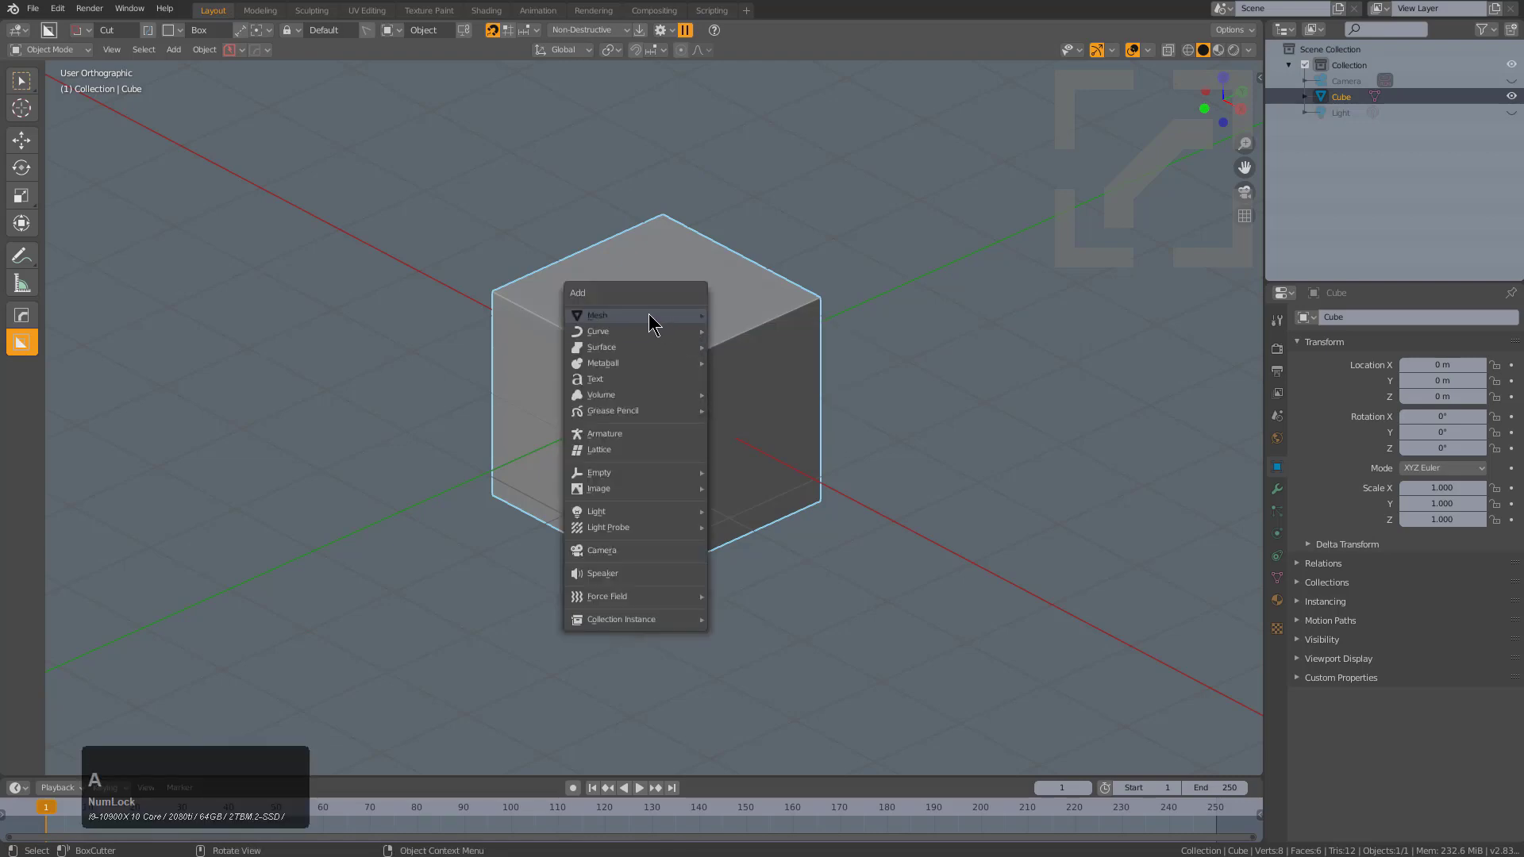
{"action": "left_click", "coordinate": [653, 315]}
{"action": "left_click", "coordinate": [742, 338]}
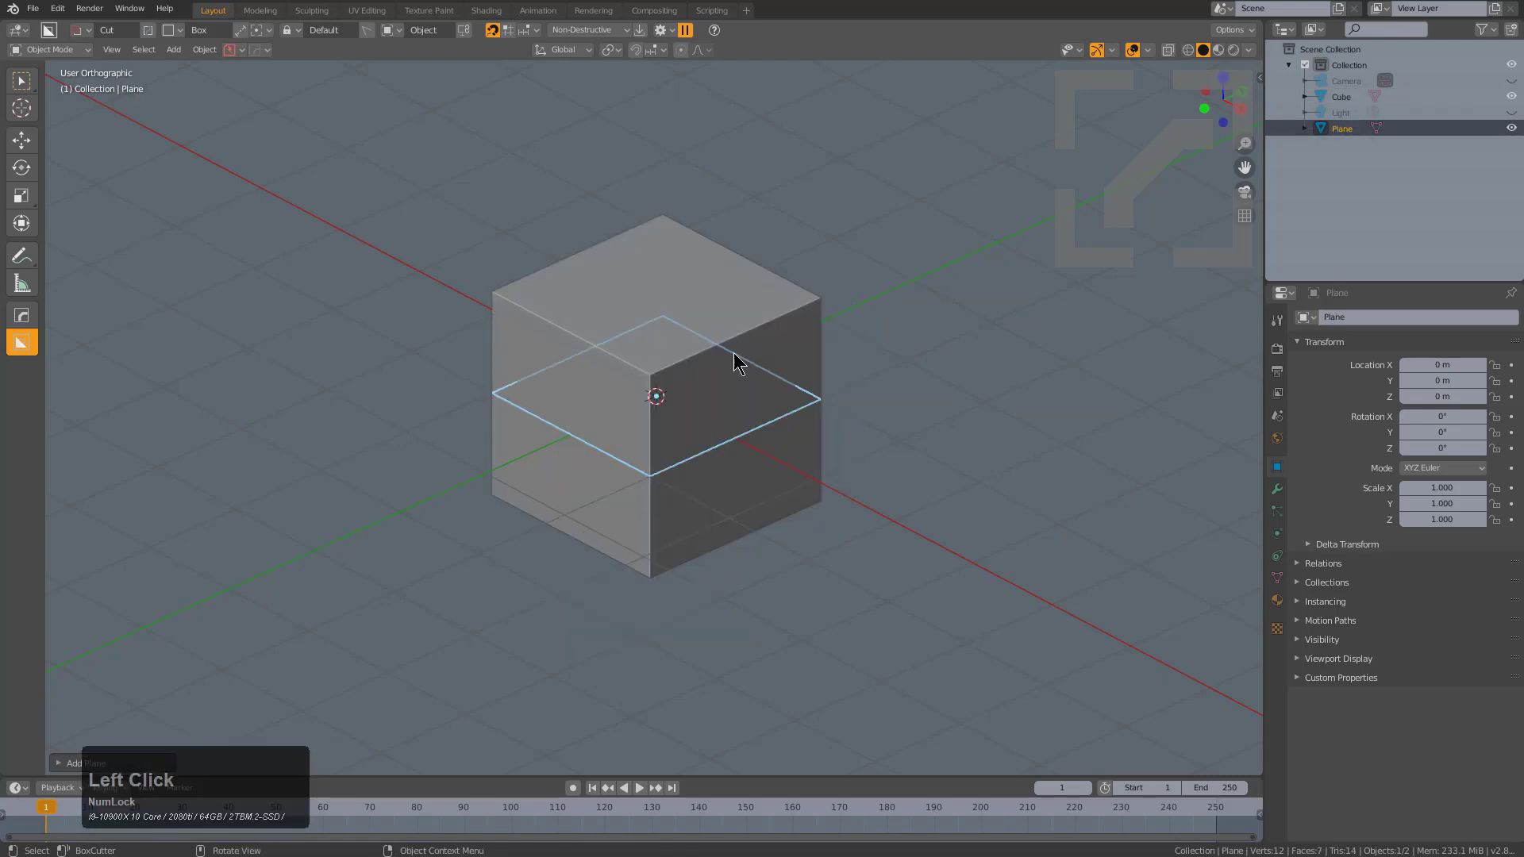
{"action": "key", "text": "s"}
{"action": "key", "text": "KP_1"}
{"action": "key", "text": "KP_0"}
{"action": "key", "text": "KP_Enter"}
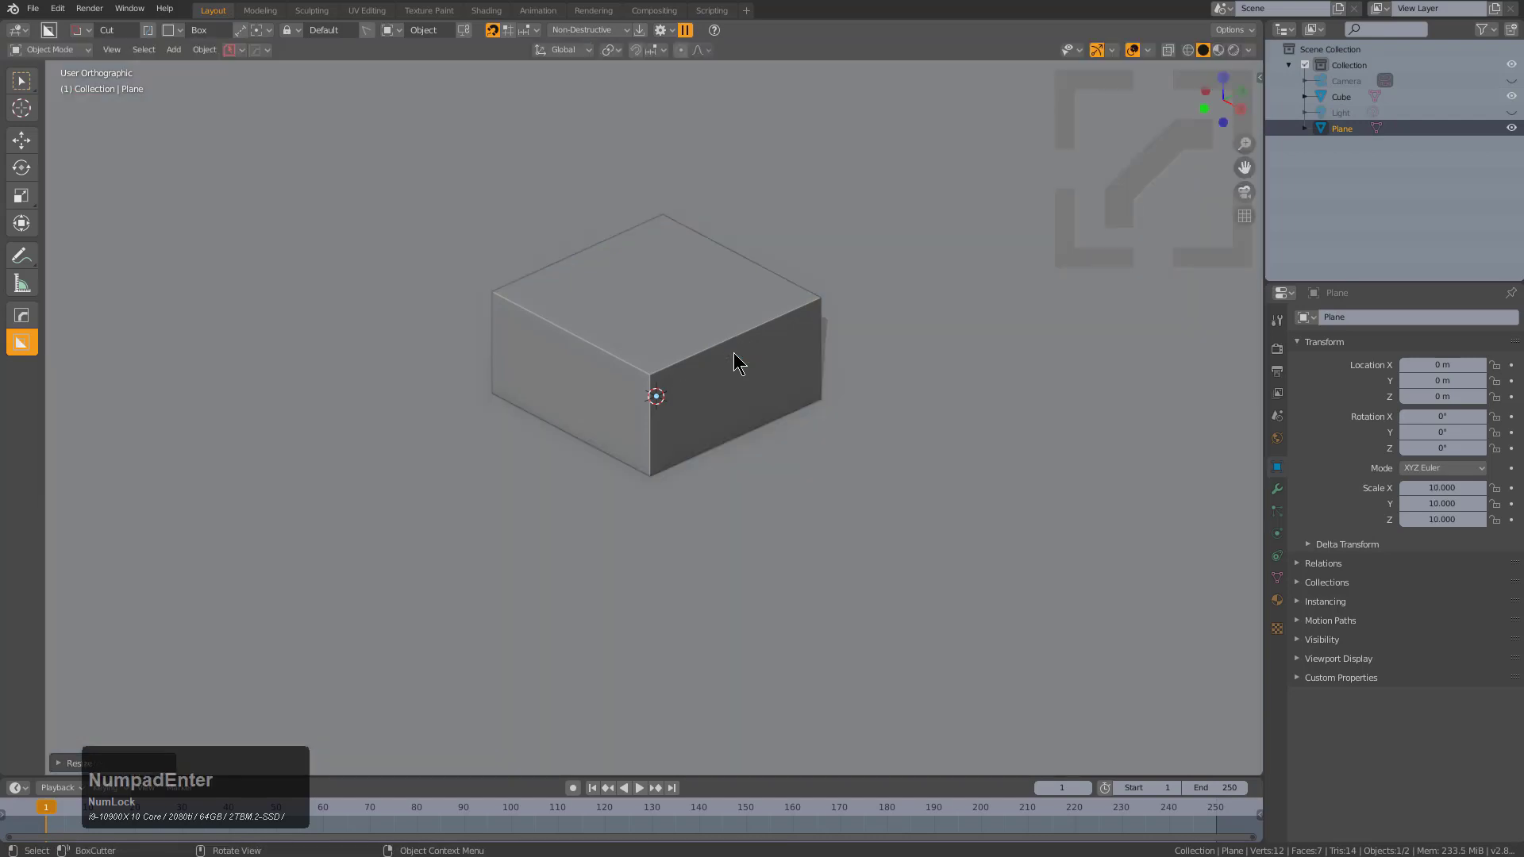
Lower the plane 1 m along Z so it sits beneath the cube
{"action": "key", "text": "g"}
{"action": "key", "text": "z"}
{"action": "key", "text": "KP_Subtract"}
{"action": "key", "text": "KP_1"}
{"action": "key", "text": "KP_Enter"}
{"action": "middle_click_drag", "start_coordinate": [647, 385], "coordinate": [542, 413]}
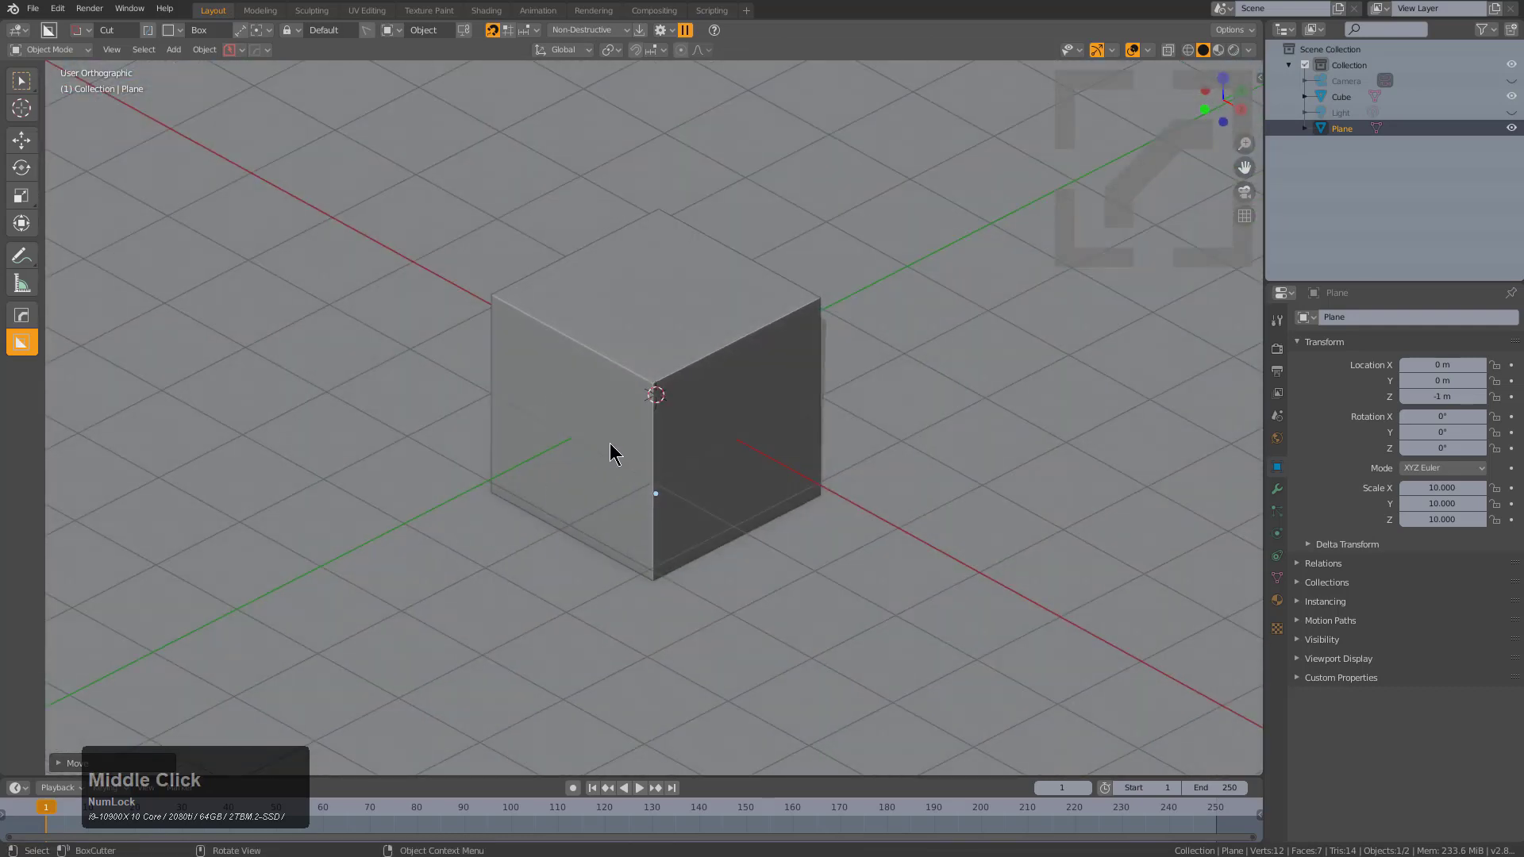
{"action": "key", "text": "F3"}
Add a rigid body to the plane via the 'rigi' search and make it Passive
{"action": "type", "text": "rigi"}
{"action": "left_click", "coordinate": [666, 487]}
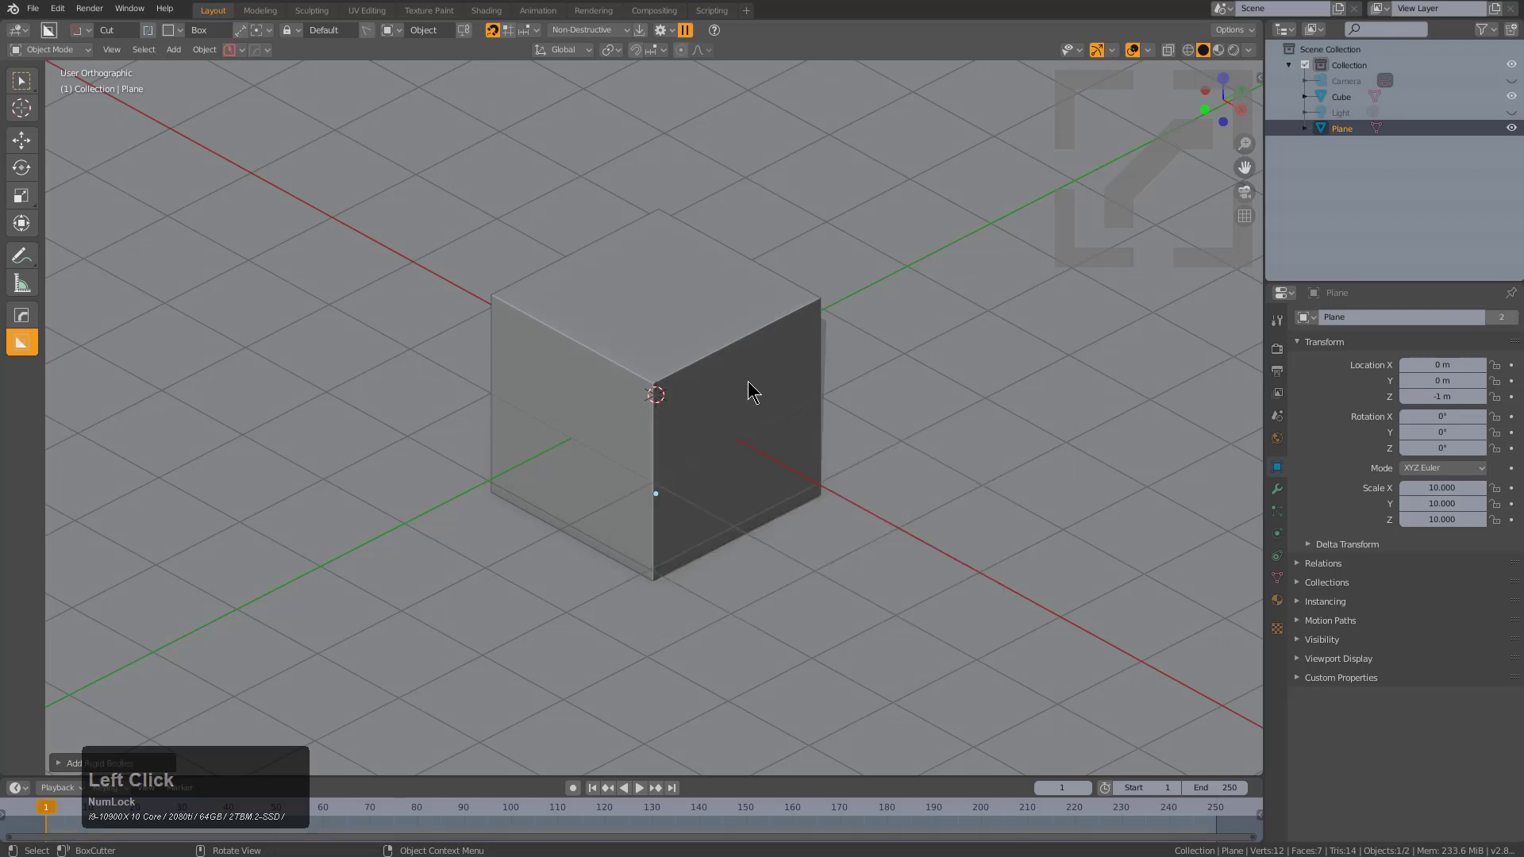
{"action": "key", "text": "F9"}
{"action": "left_click", "coordinate": [881, 406]}
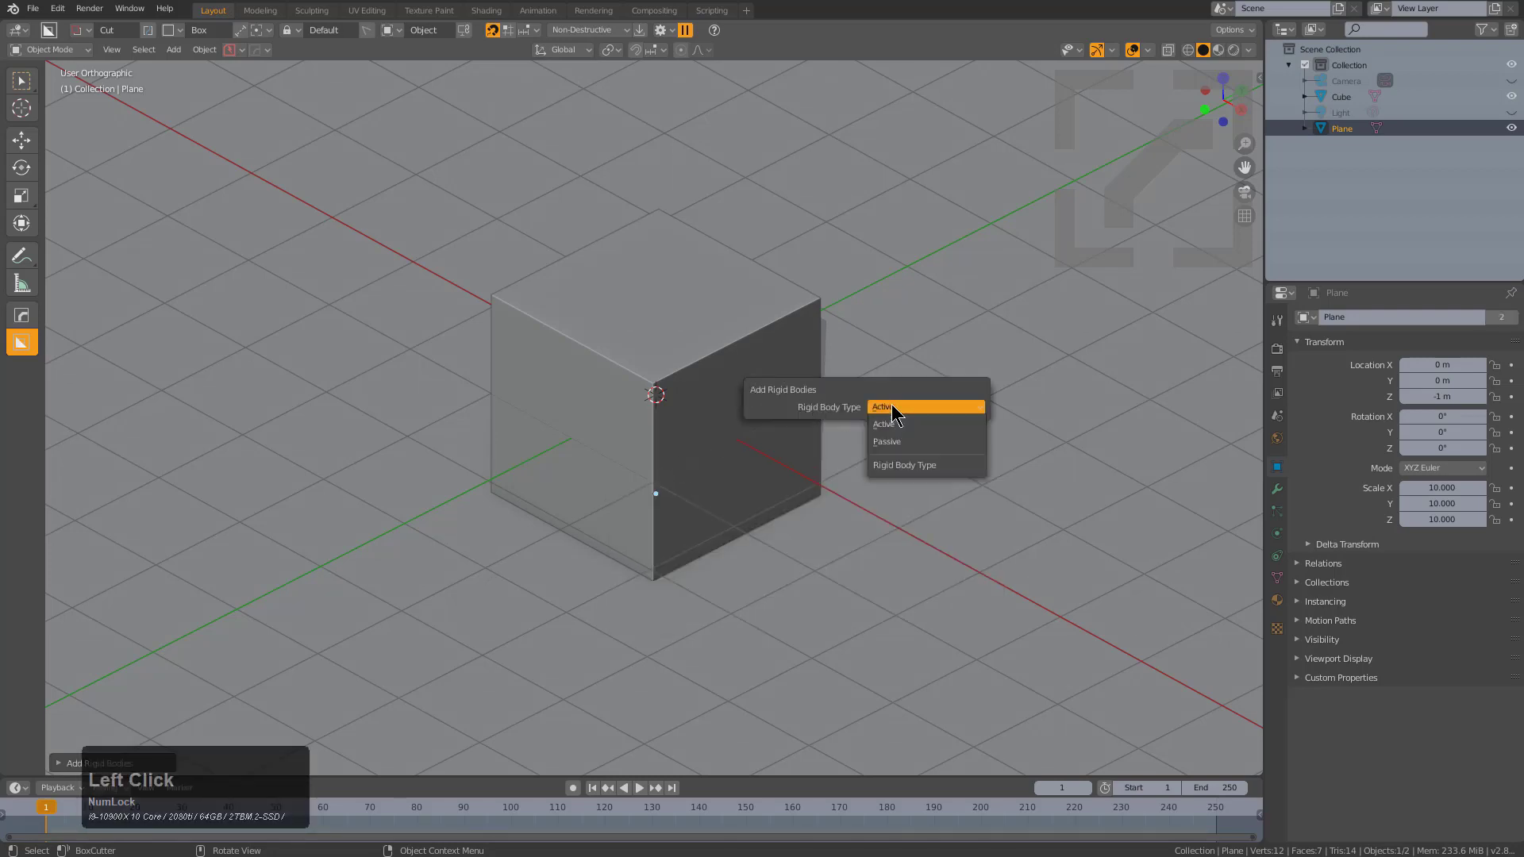
{"action": "left_click", "coordinate": [900, 443]}
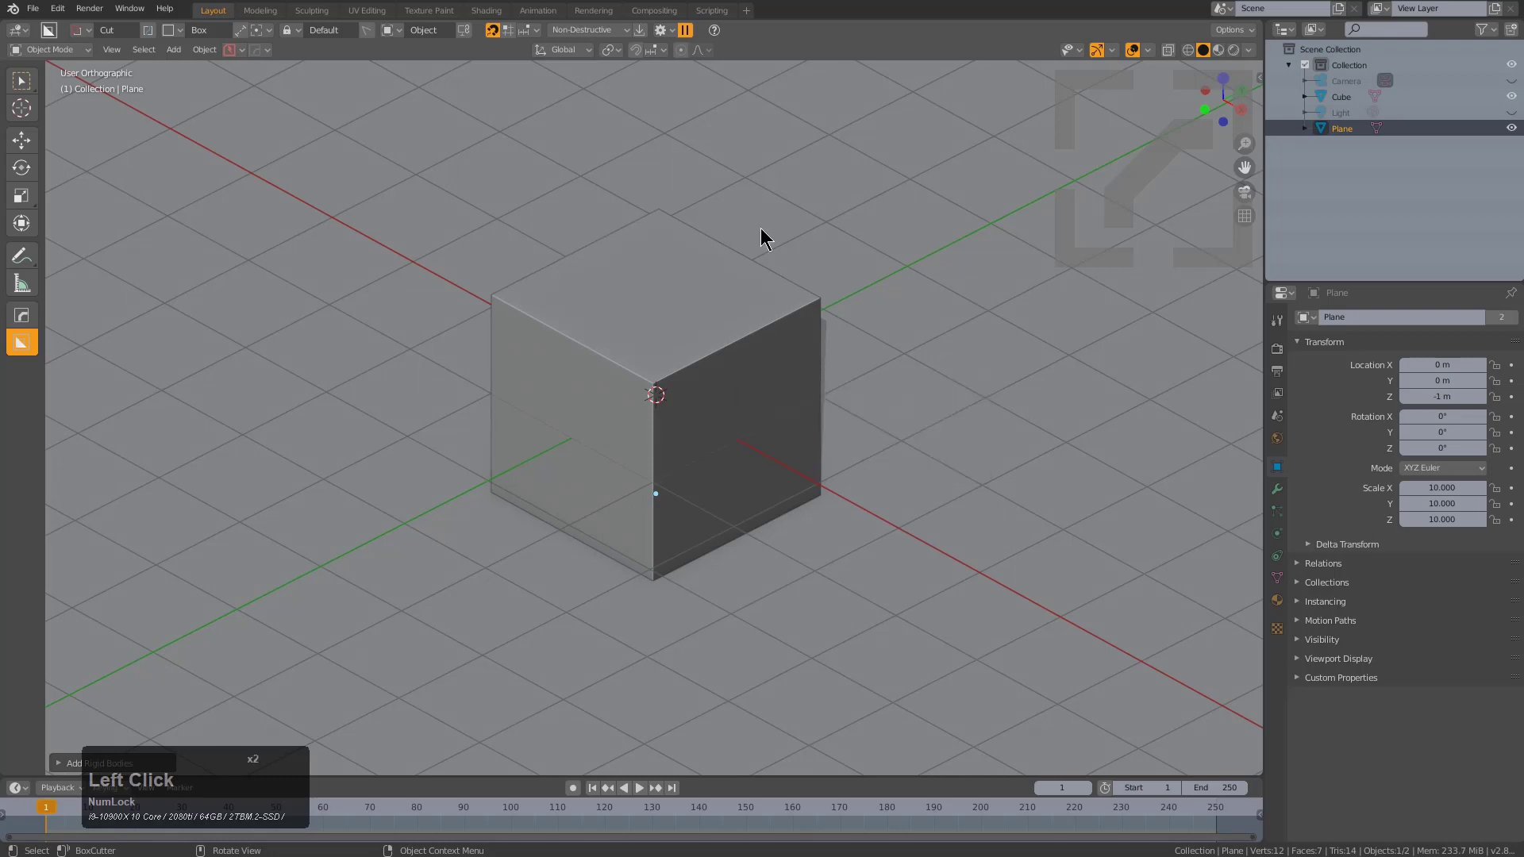
Select the cube and run Add Rigid Bodies on it as well
{"action": "left_click", "coordinate": [727, 399]}
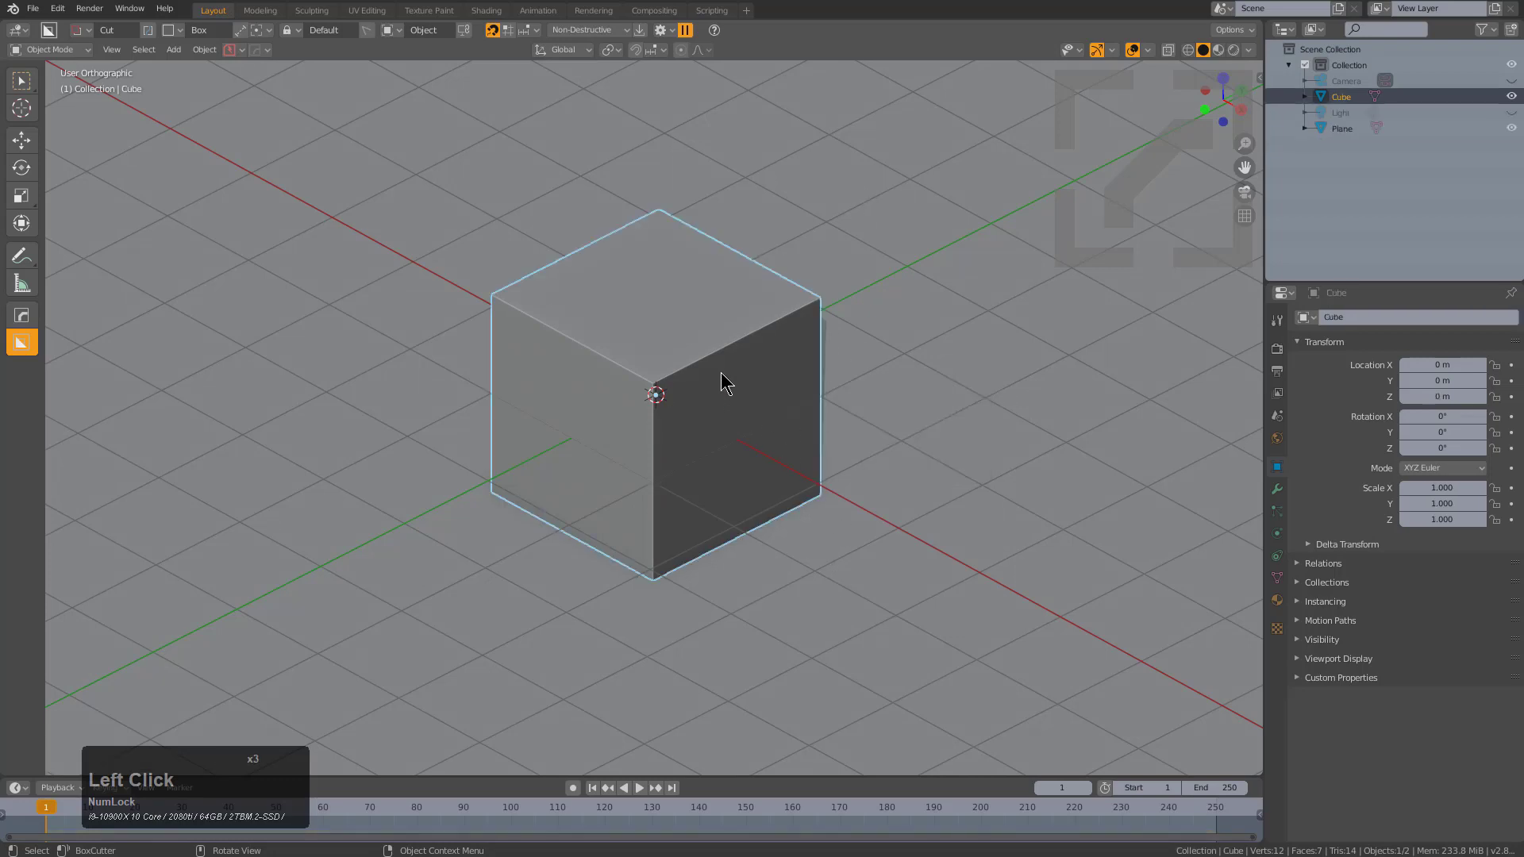
{"action": "key", "text": "F9"}
{"action": "key", "text": "F3"}
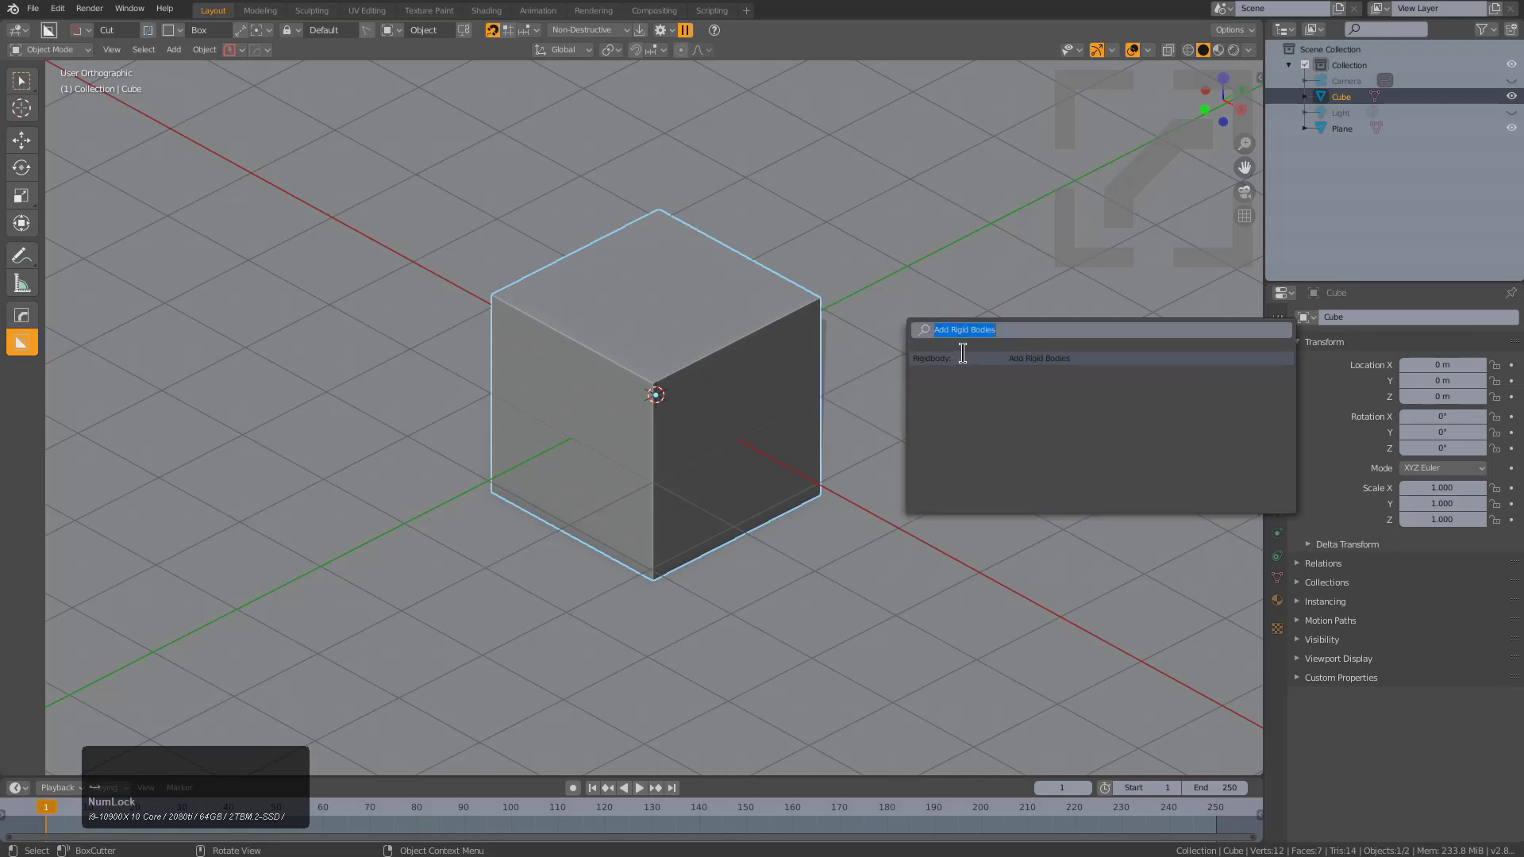
{"action": "left_click", "coordinate": [962, 358]}
{"action": "key", "text": "F9"}
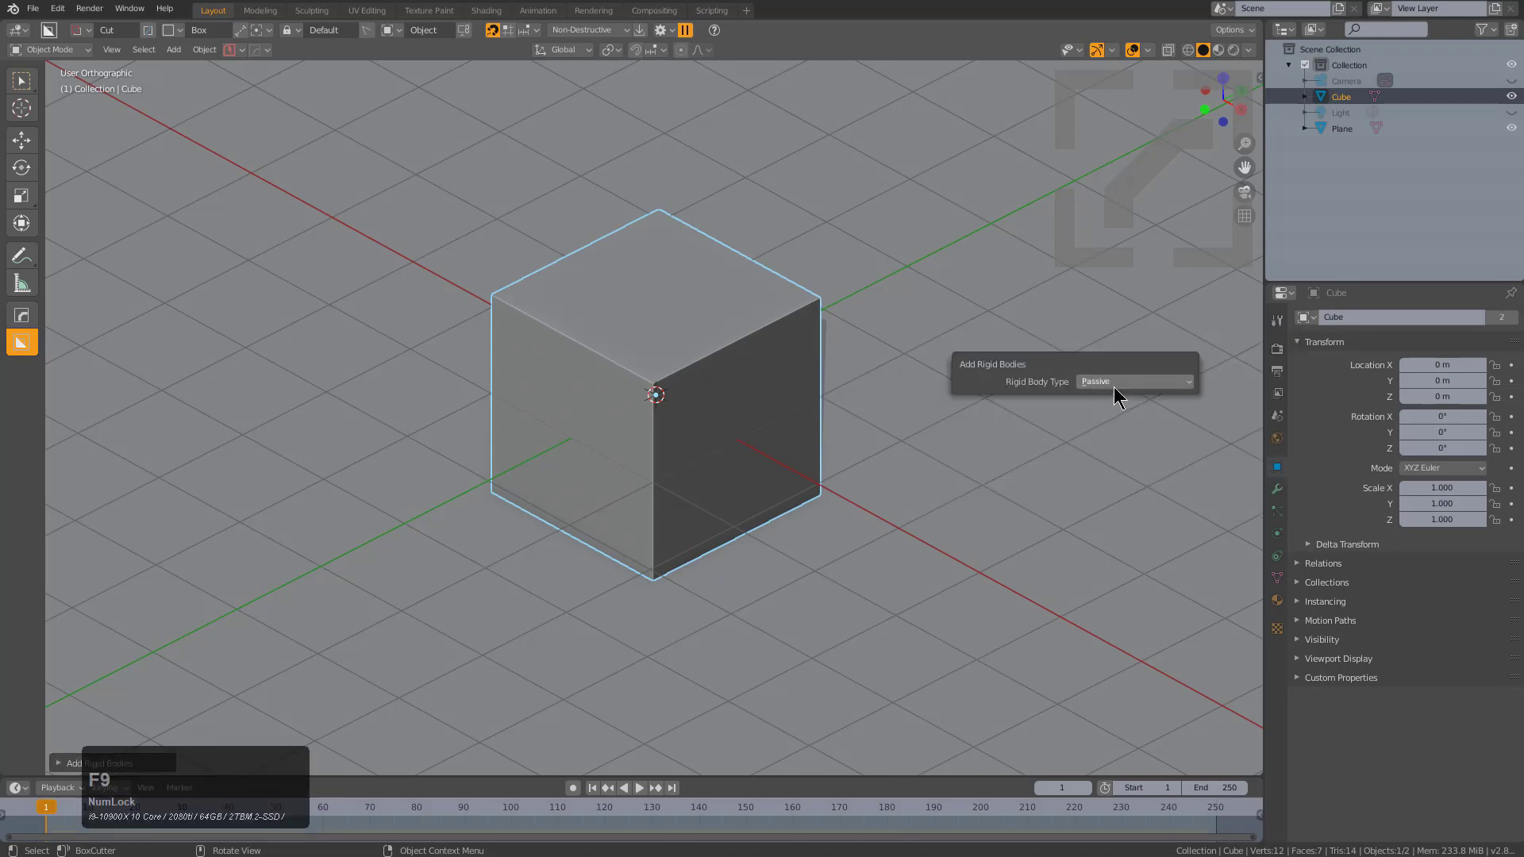
Make the cube an Active rigid body, raise it to Z 1.7437 m, and test playback
{"action": "left_click", "coordinate": [1112, 388]}
{"action": "left_click", "coordinate": [1110, 405]}
{"action": "middle_click_drag", "start_coordinate": [768, 464], "coordinate": [717, 474]}
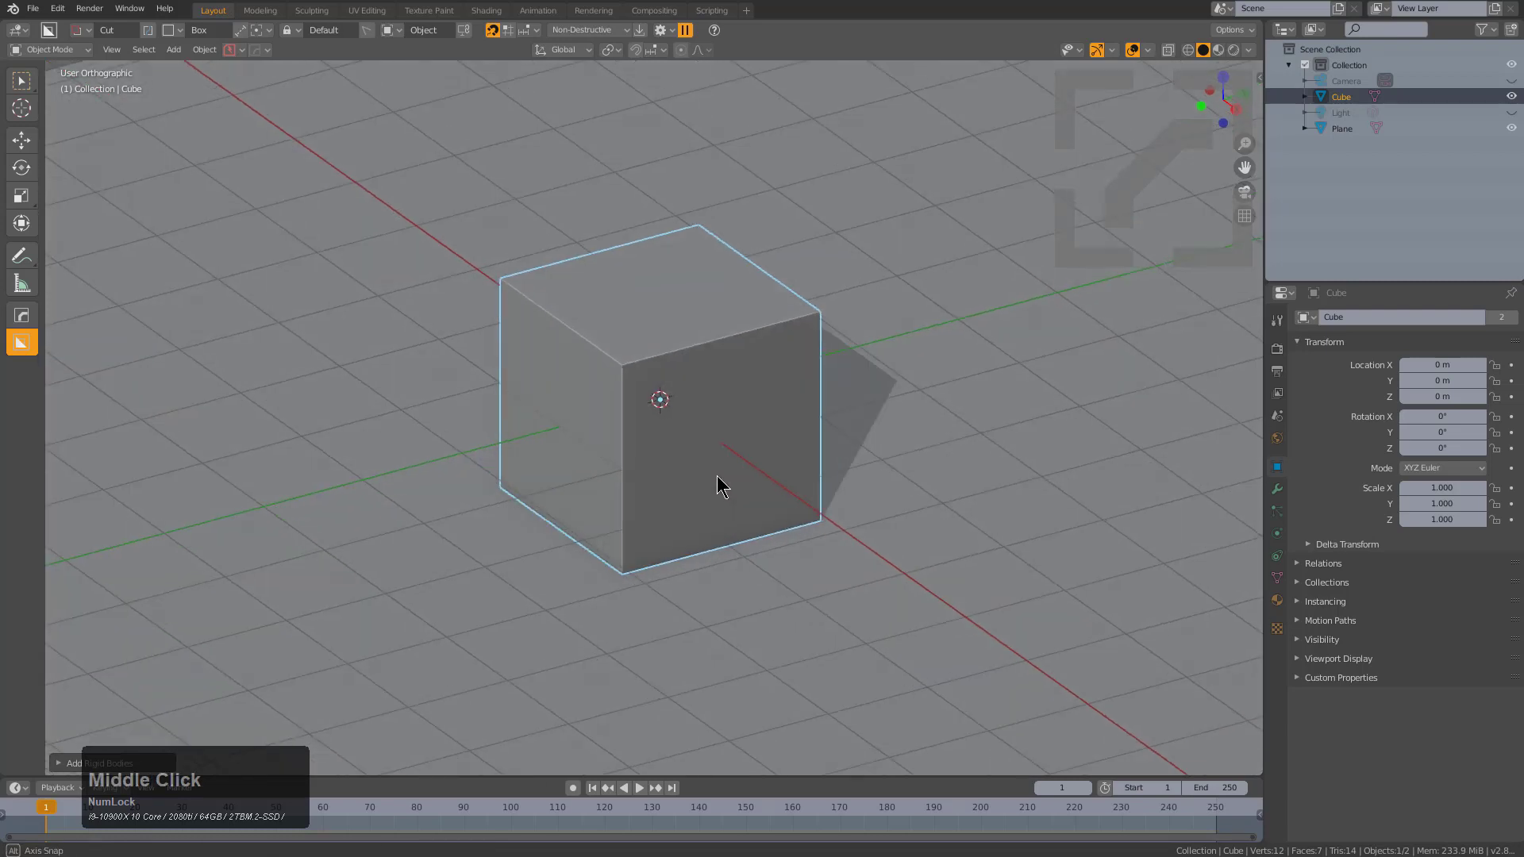
{"action": "key", "text": "g"}
{"action": "key", "text": "z"}
{"action": "left_click", "coordinate": [803, 292]}
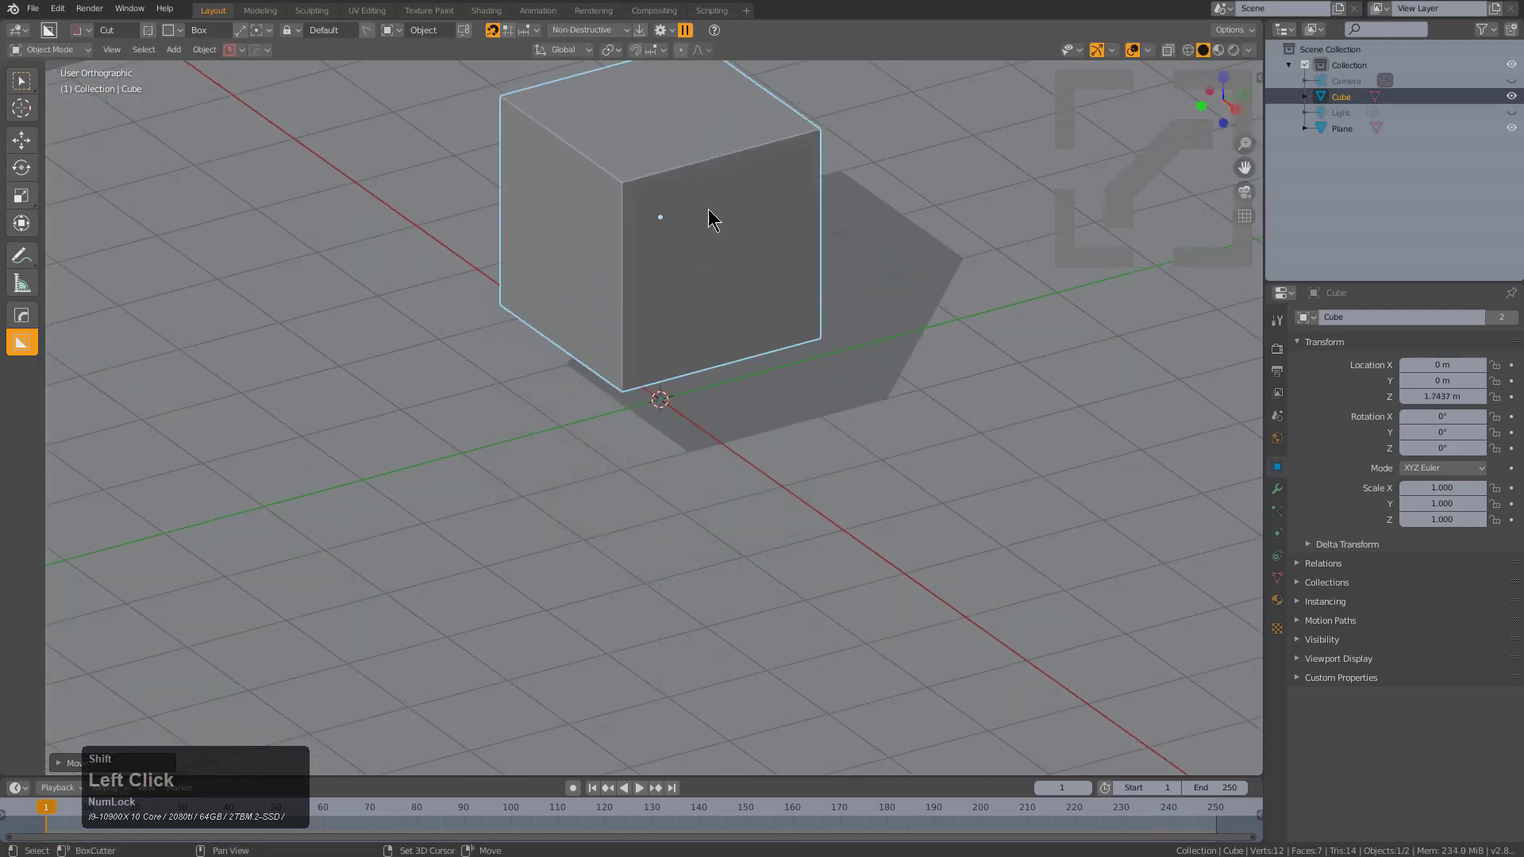
{"action": "key", "text": "space"}
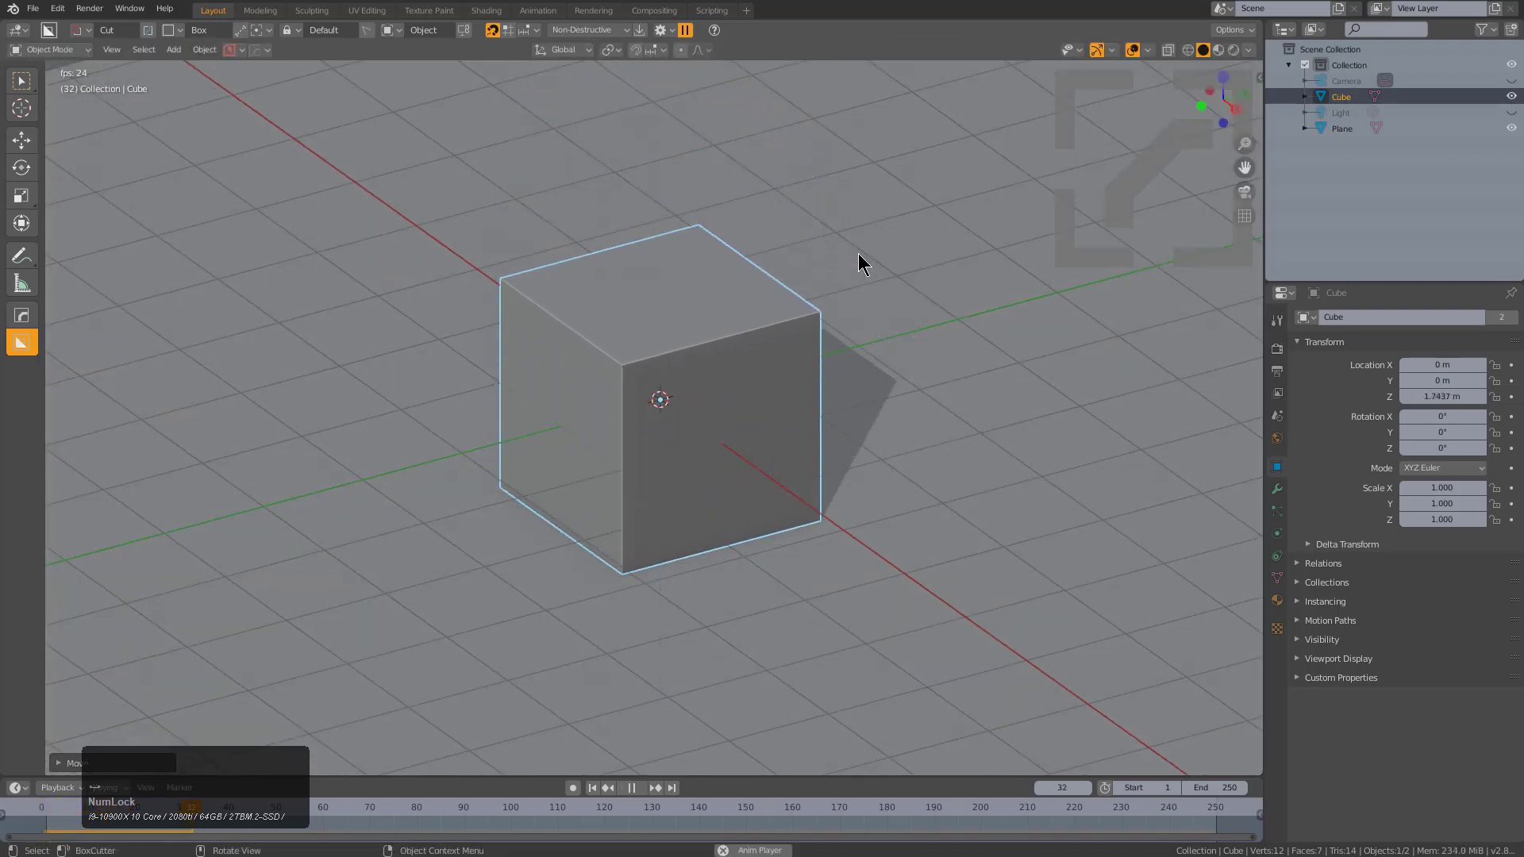
{"action": "key", "text": "space"}
Rewind to frame 1 and trackball-rotate the cube to 11.5°, 27.4°, 26.5°
{"action": "left_click", "coordinate": [738, 426]}
{"action": "key", "text": "g"}
{"action": "key", "text": "Escape"}
{"action": "key", "text": "shift+Left"}
{"action": "left_click", "coordinate": [707, 320]}
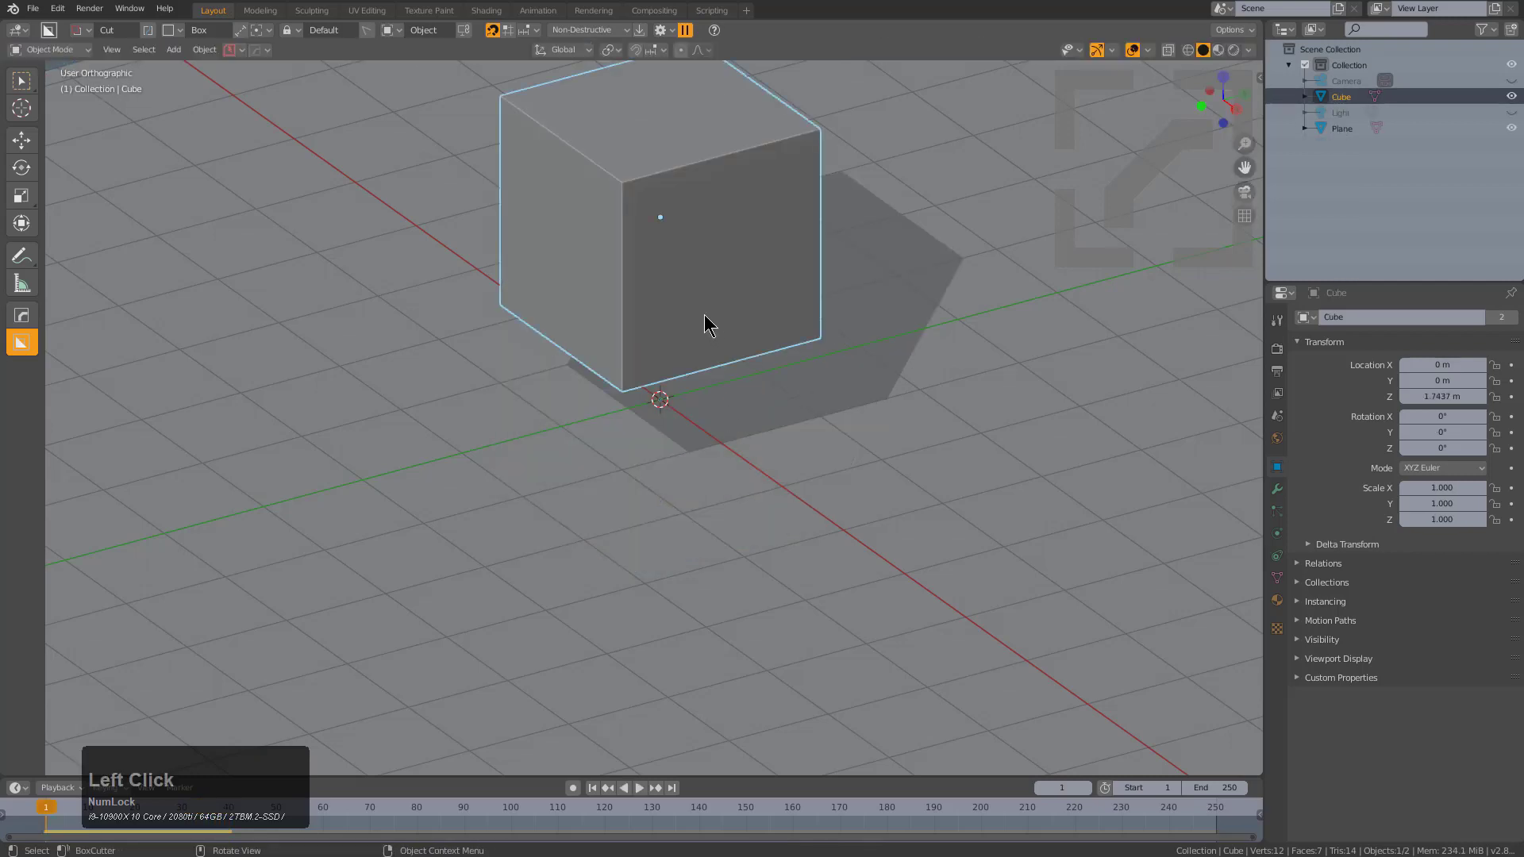
{"action": "key", "text": "r"}
{"action": "key", "text": "r"}
{"action": "left_click", "coordinate": [749, 353]}
Replay the simulation to watch the tilted cube tumble, then reset to frame 1
{"action": "key", "text": "space"}
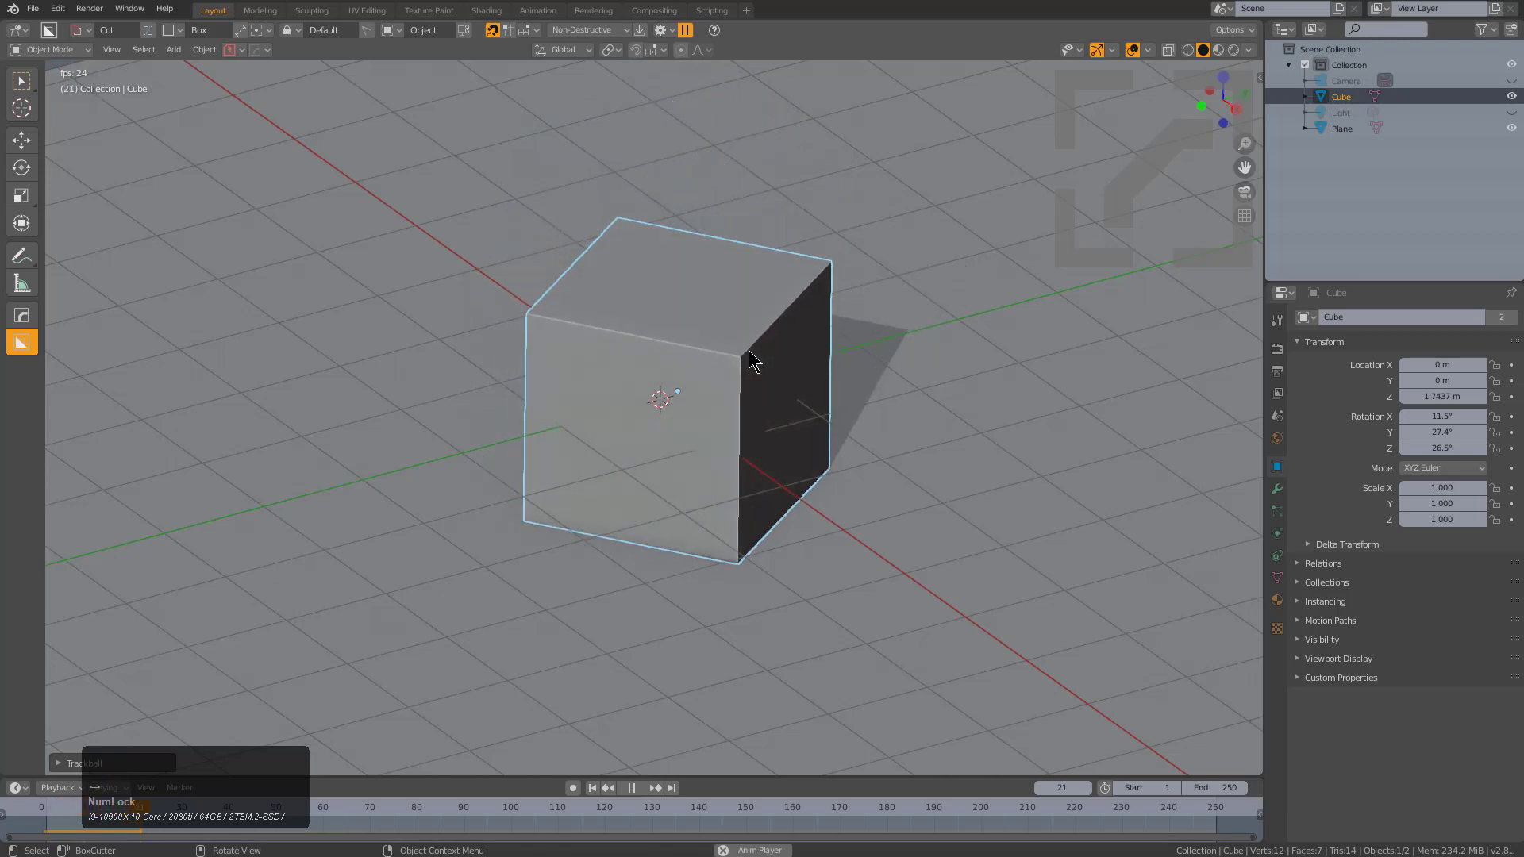
{"action": "key", "text": "Escape"}
{"action": "key", "text": "alt"}
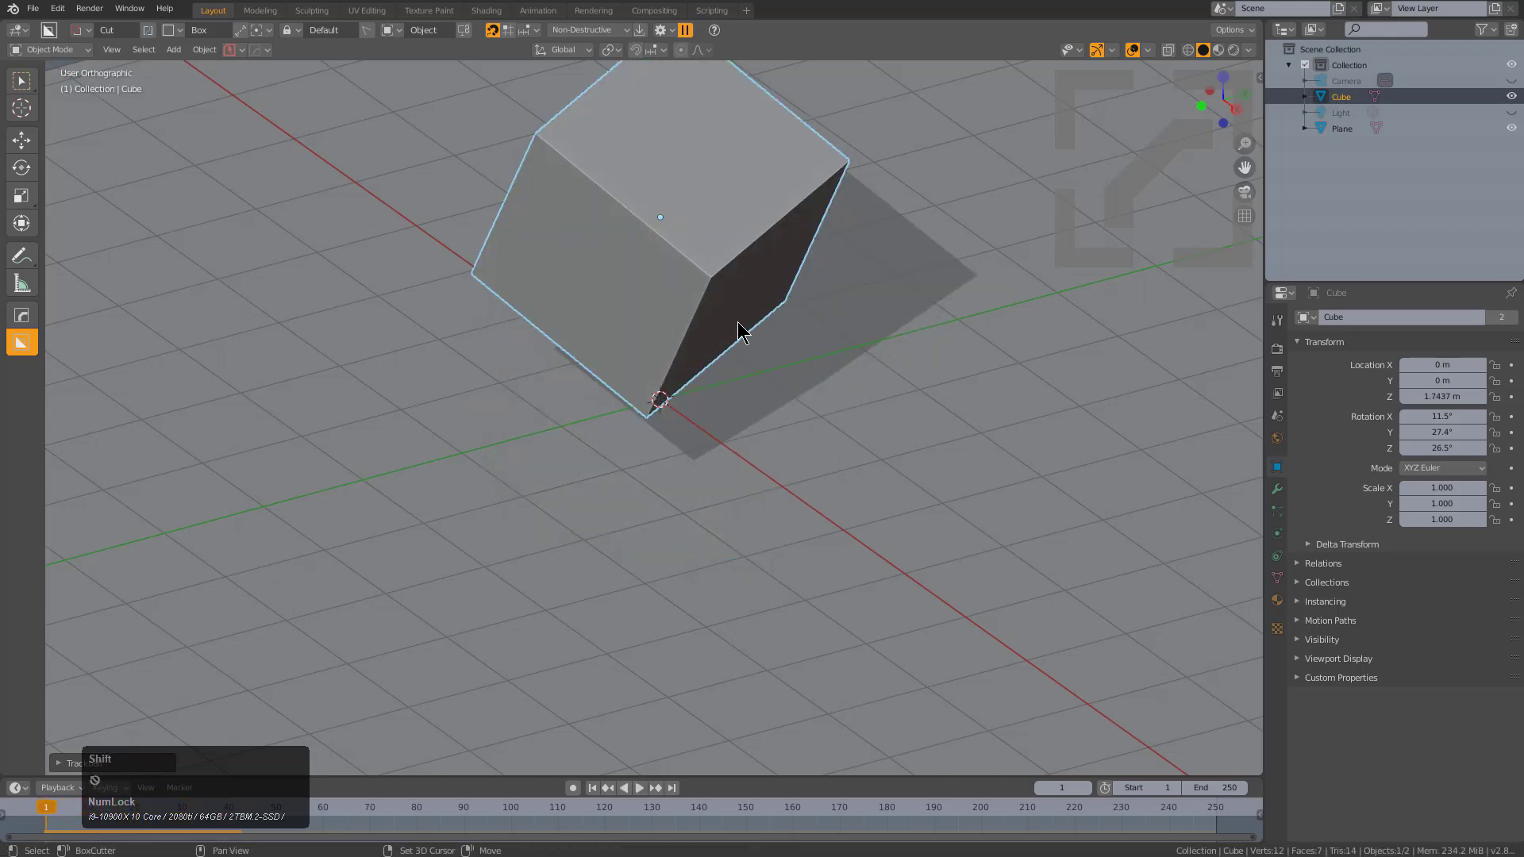
{"action": "key", "text": "space"}
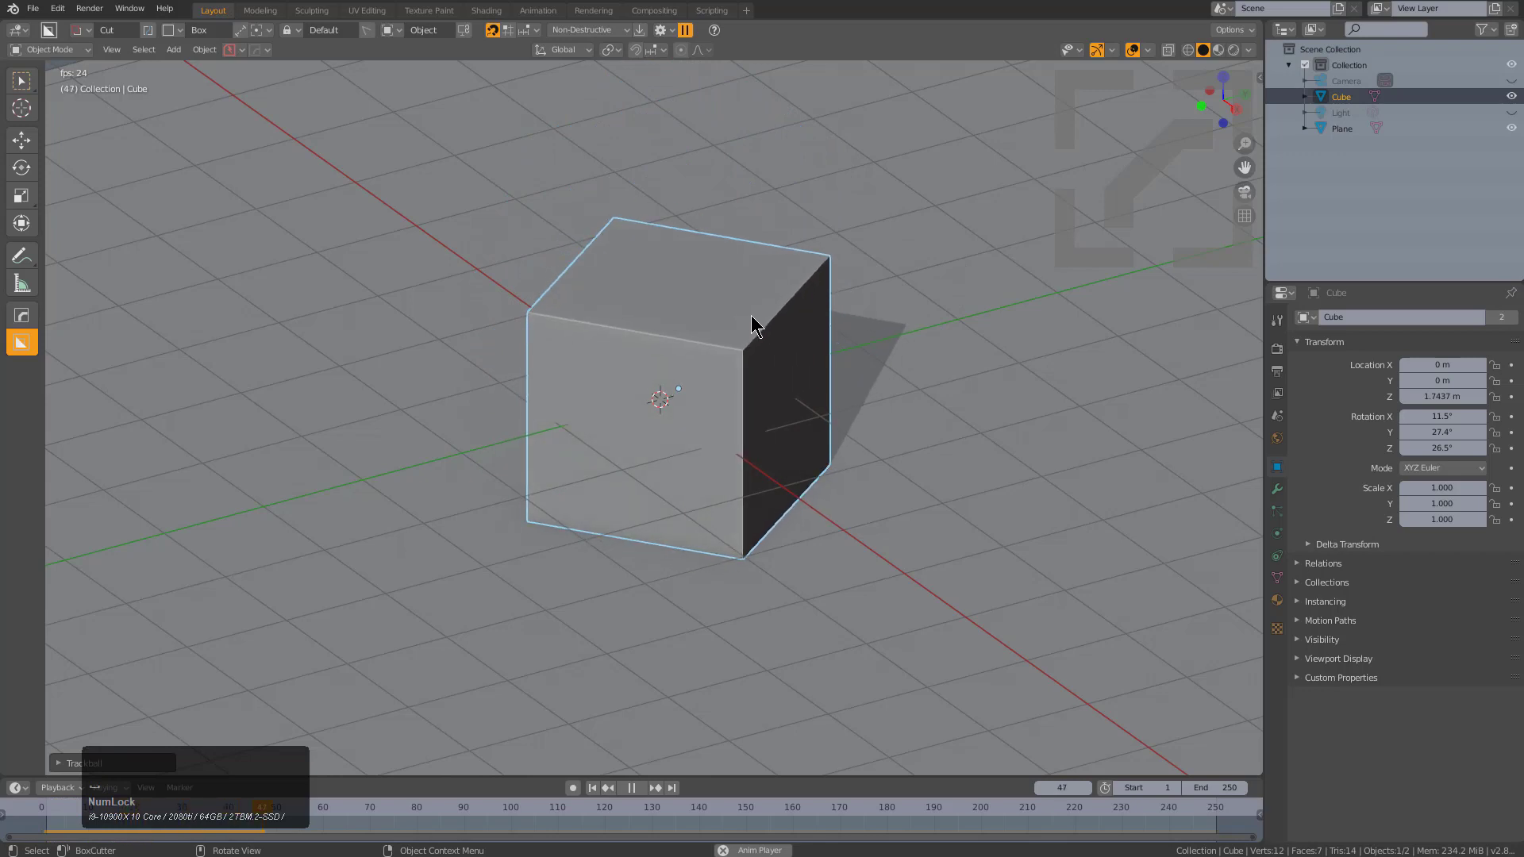
{"action": "key", "text": "Escape"}
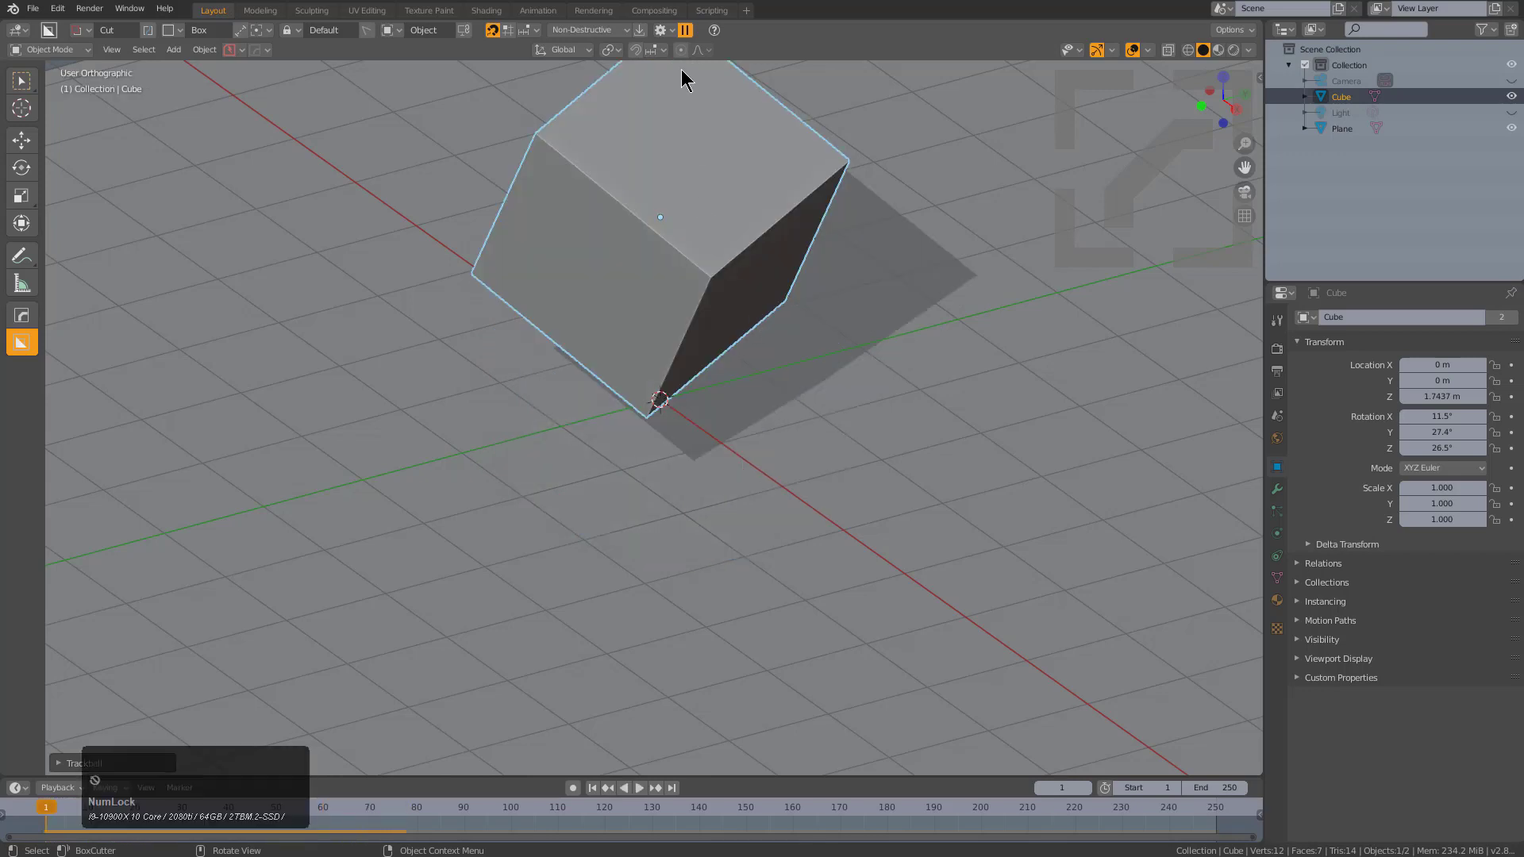
{"action": "left_click", "coordinate": [663, 32]}
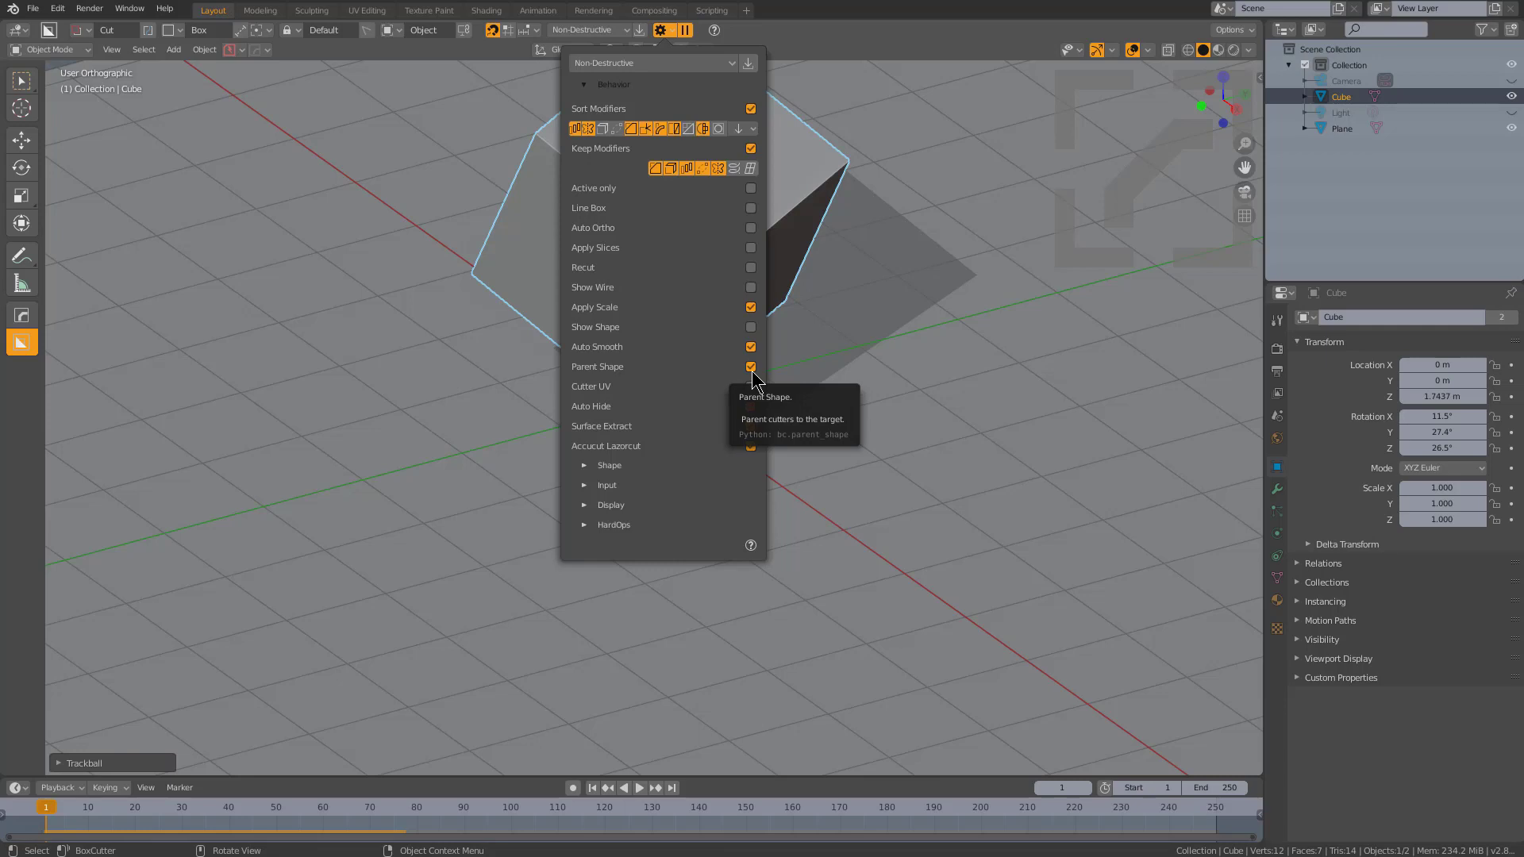
Switch BoxCutter to Destructive mode and change its operation from Cut to Slice
{"action": "left_click", "coordinate": [613, 31]}
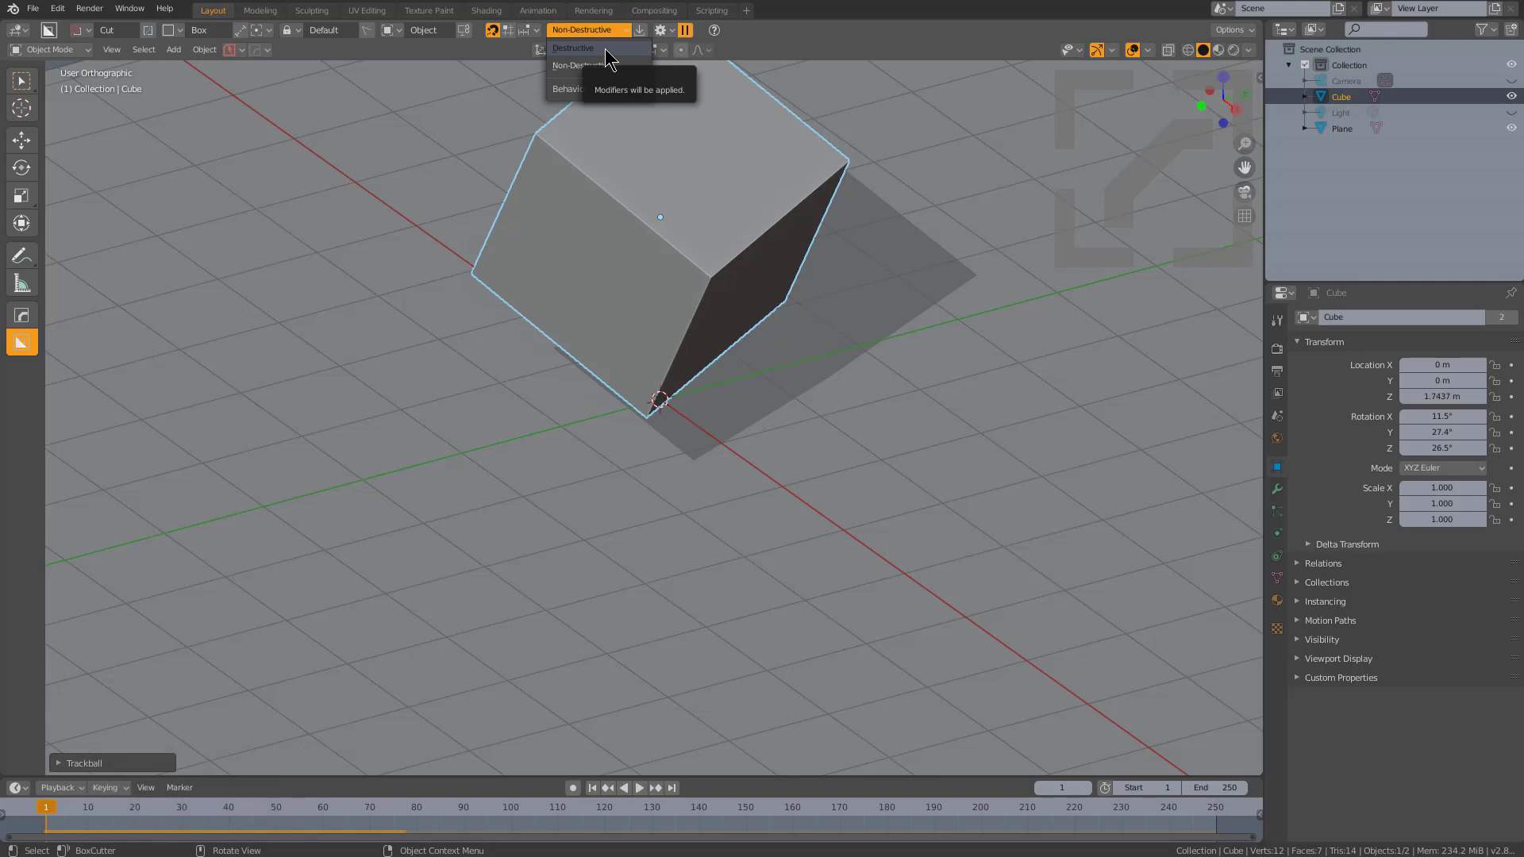
{"action": "left_click", "coordinate": [605, 46]}
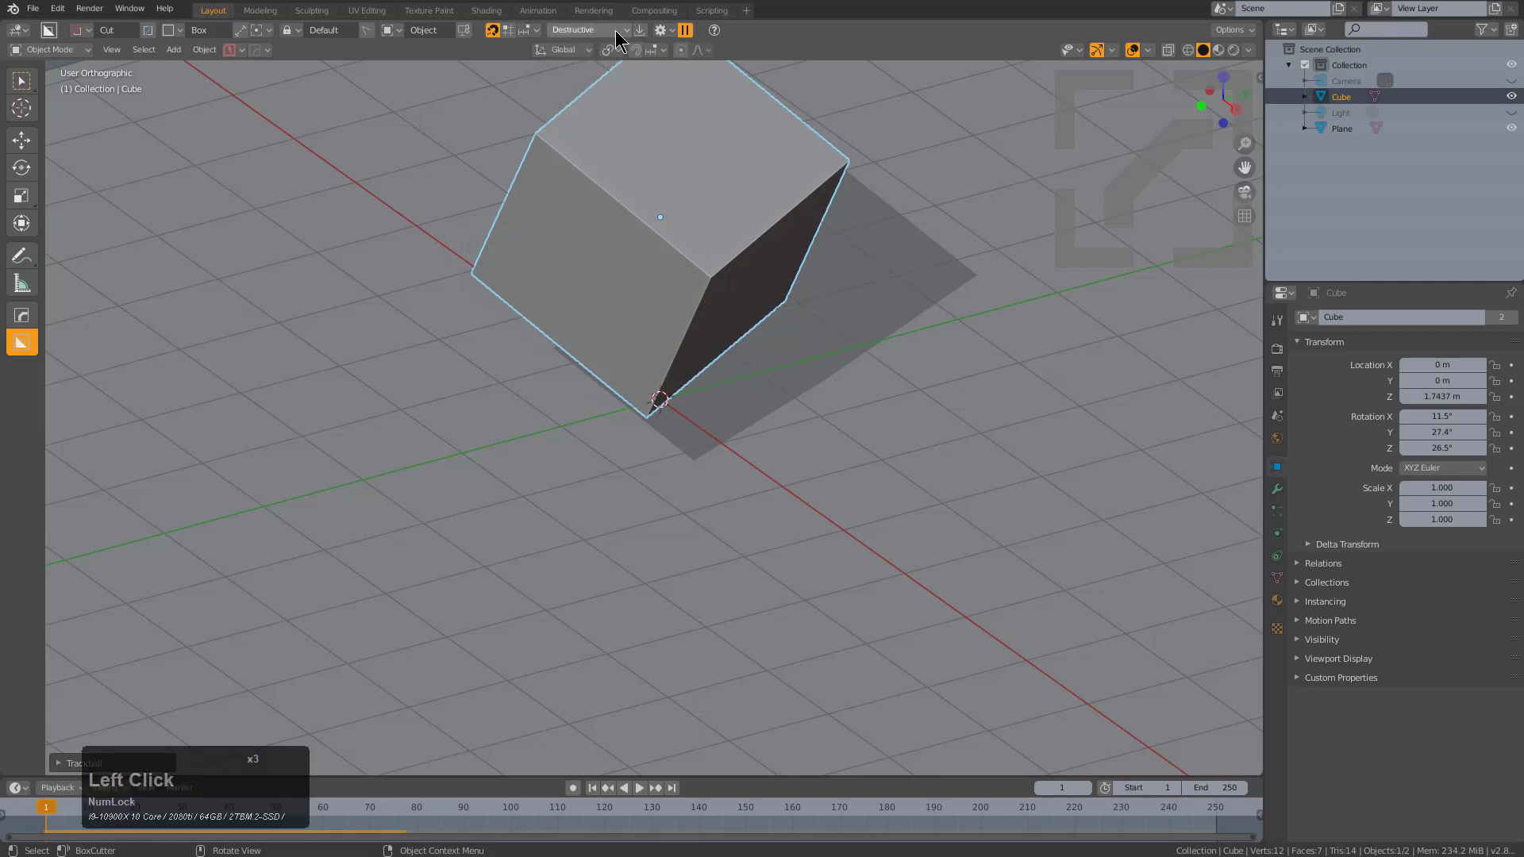
{"action": "left_click", "coordinate": [674, 31]}
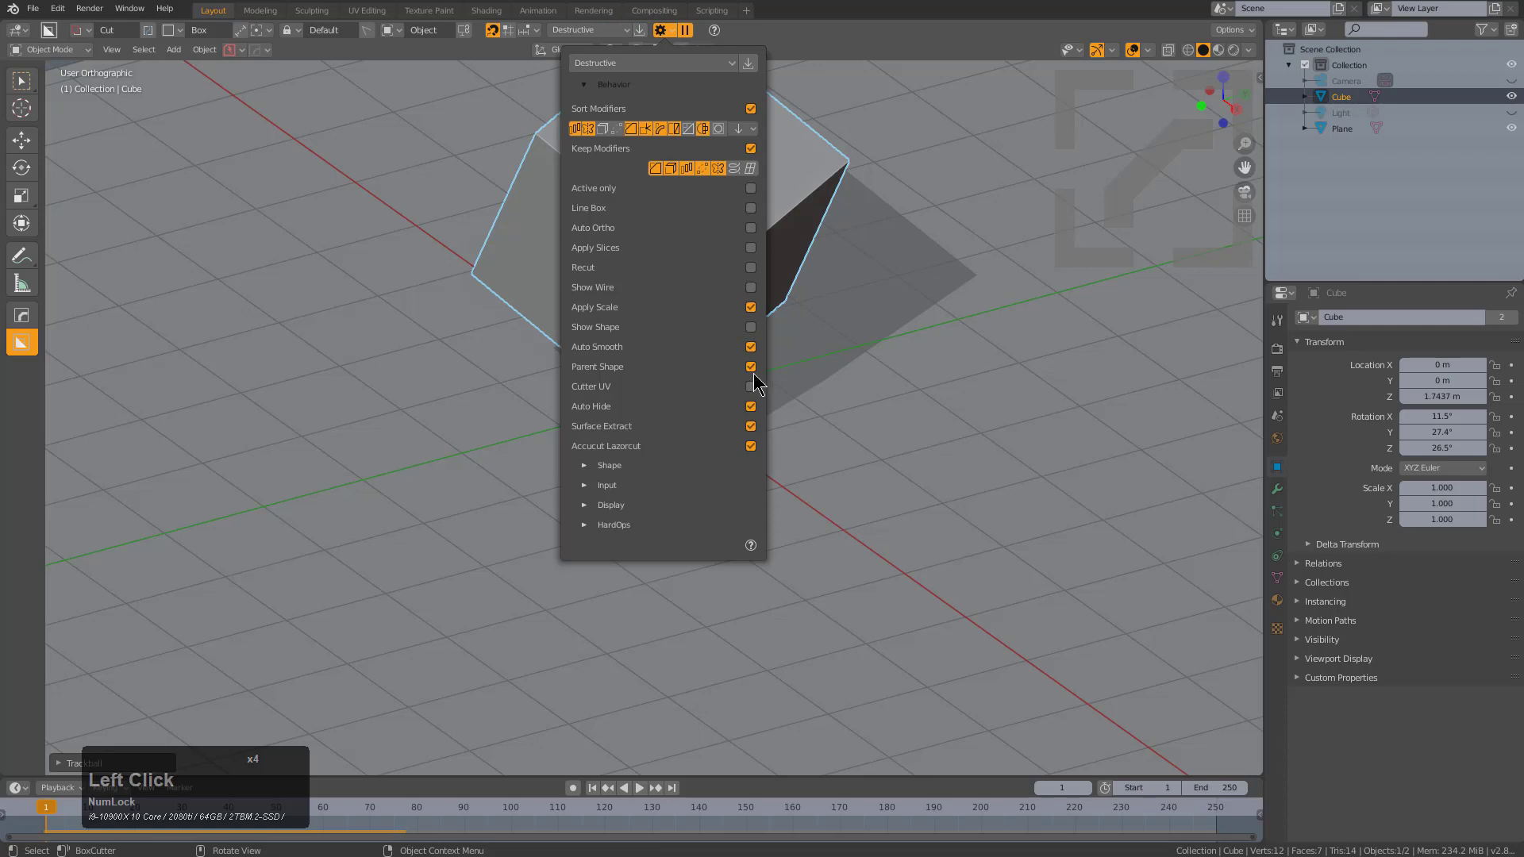
{"action": "left_click", "coordinate": [79, 31]}
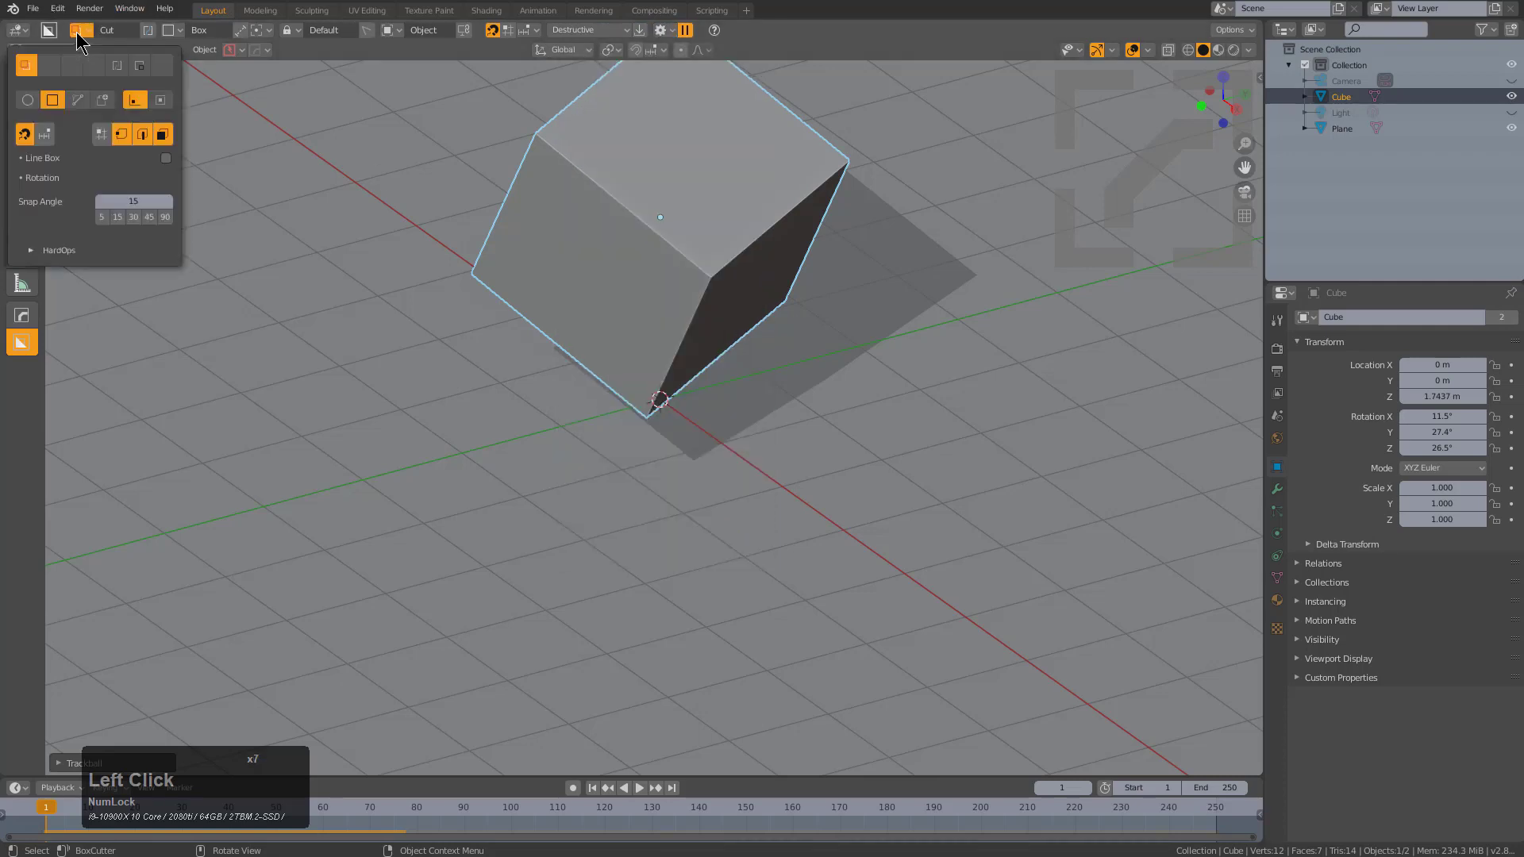
{"action": "left_click", "coordinate": [50, 68]}
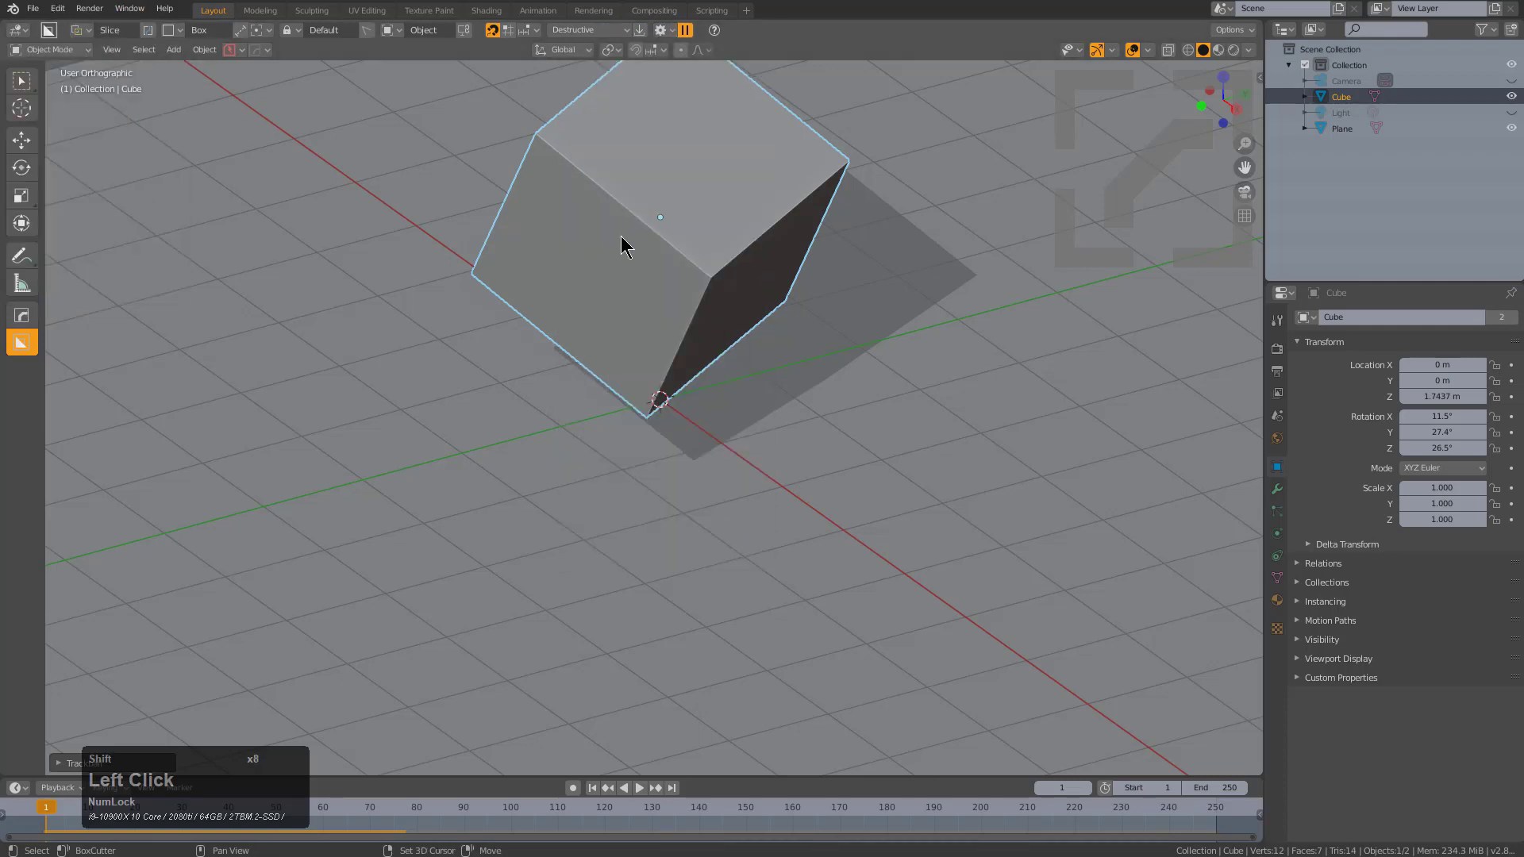
Draw two box slices down across the cube
{"action": "left_click_drag", "start_coordinate": [706, 188], "coordinate": [676, 349]}
{"action": "left_click", "coordinate": [667, 444]}
{"action": "left_click", "coordinate": [663, 273]}
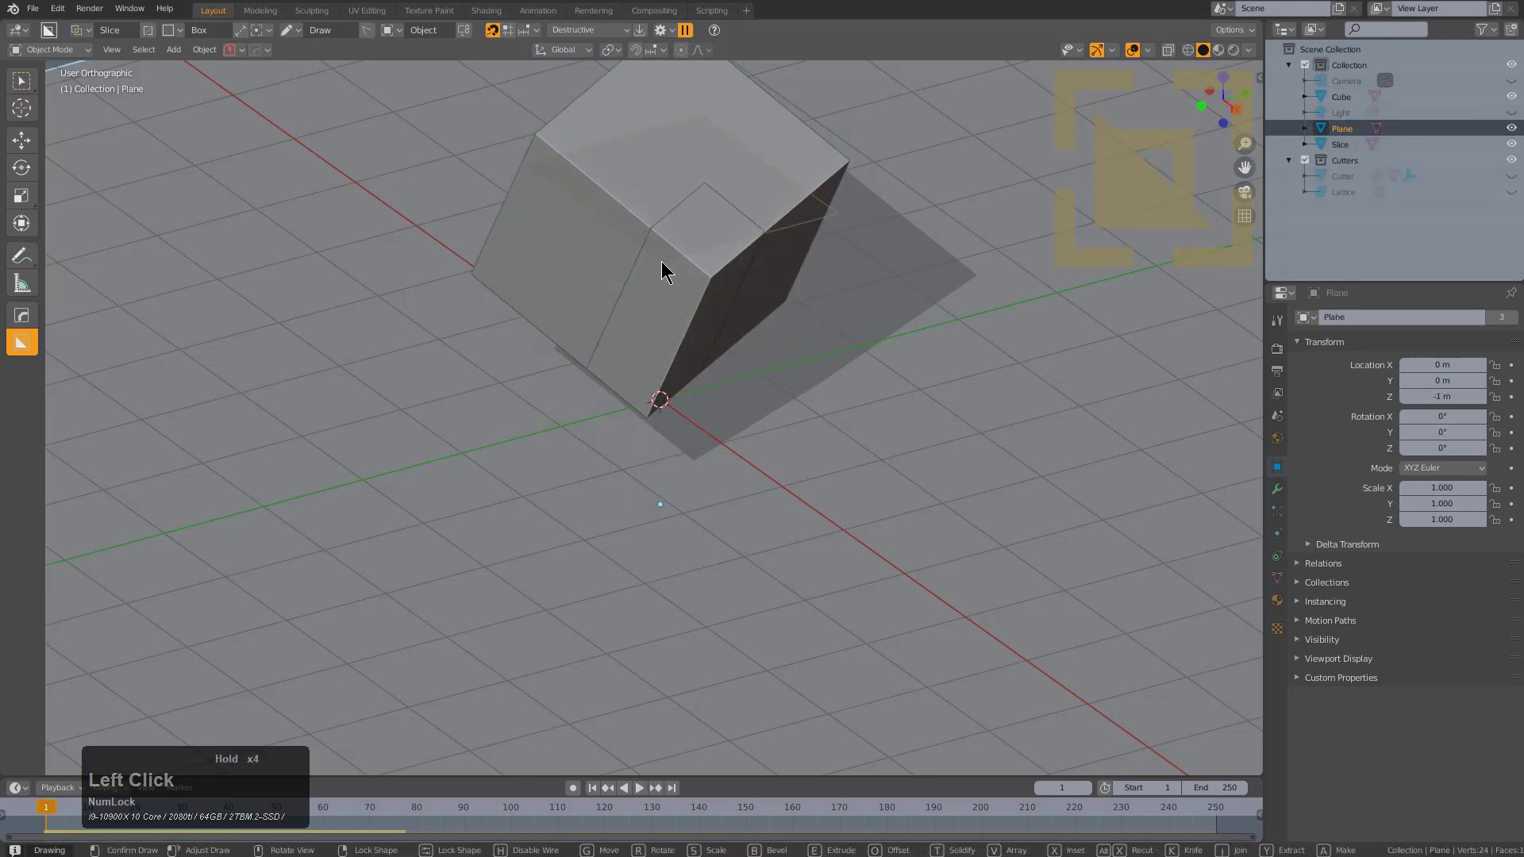
{"action": "left_click", "coordinate": [689, 131]}
{"action": "mouse_move", "coordinate": [701, 119]}
{"action": "left_mouse_down"}
{"action": "mouse_move", "coordinate": [674, 279]}
{"action": "mouse_move", "coordinate": [587, 366]}
{"action": "left_mouse_up"}
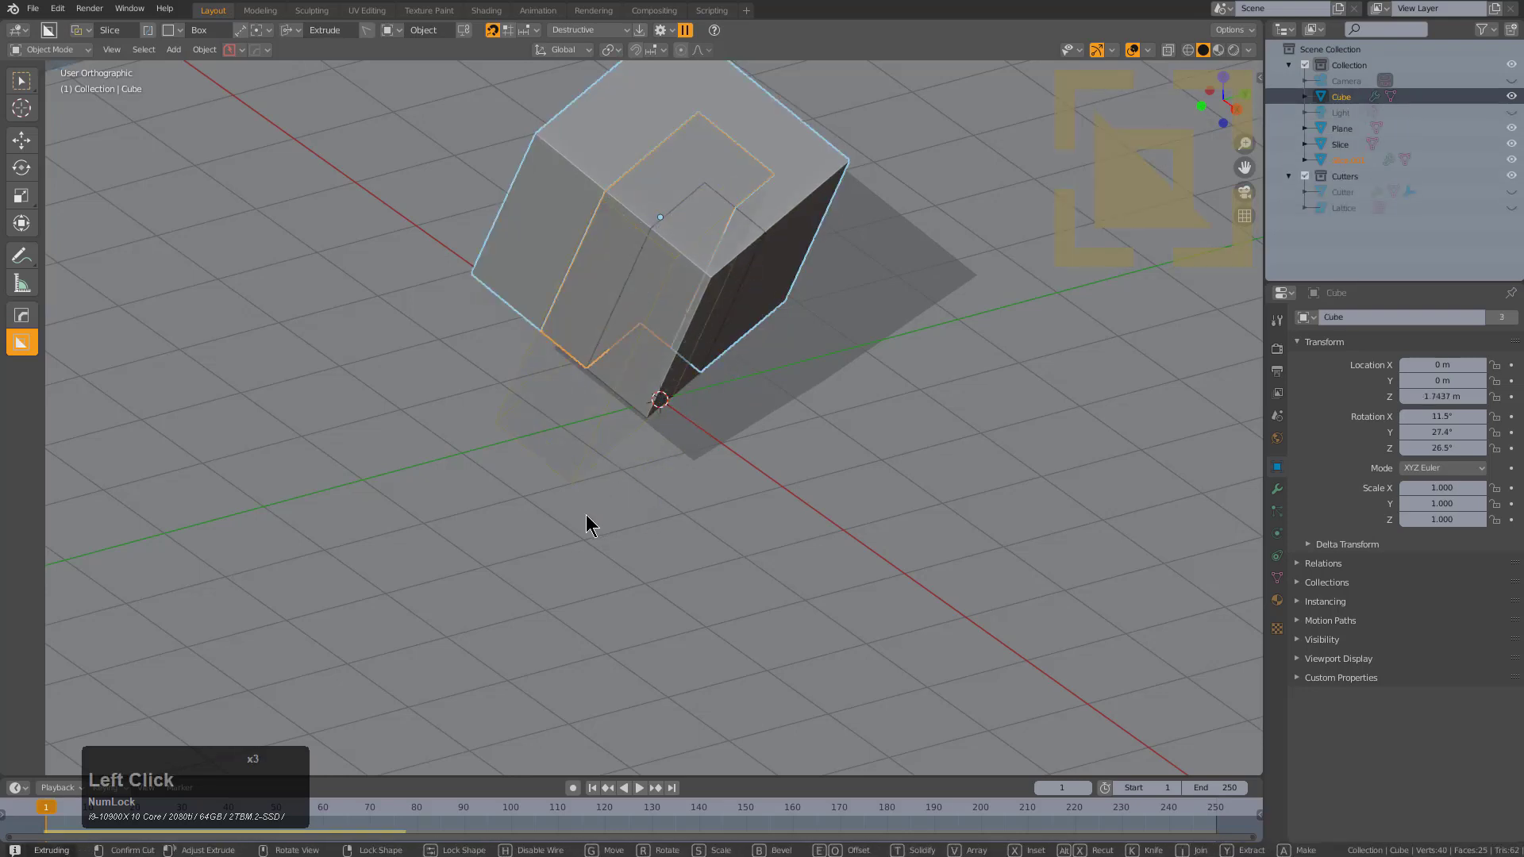
{"action": "left_click", "coordinate": [645, 122]}
{"action": "left_click", "coordinate": [645, 119]}
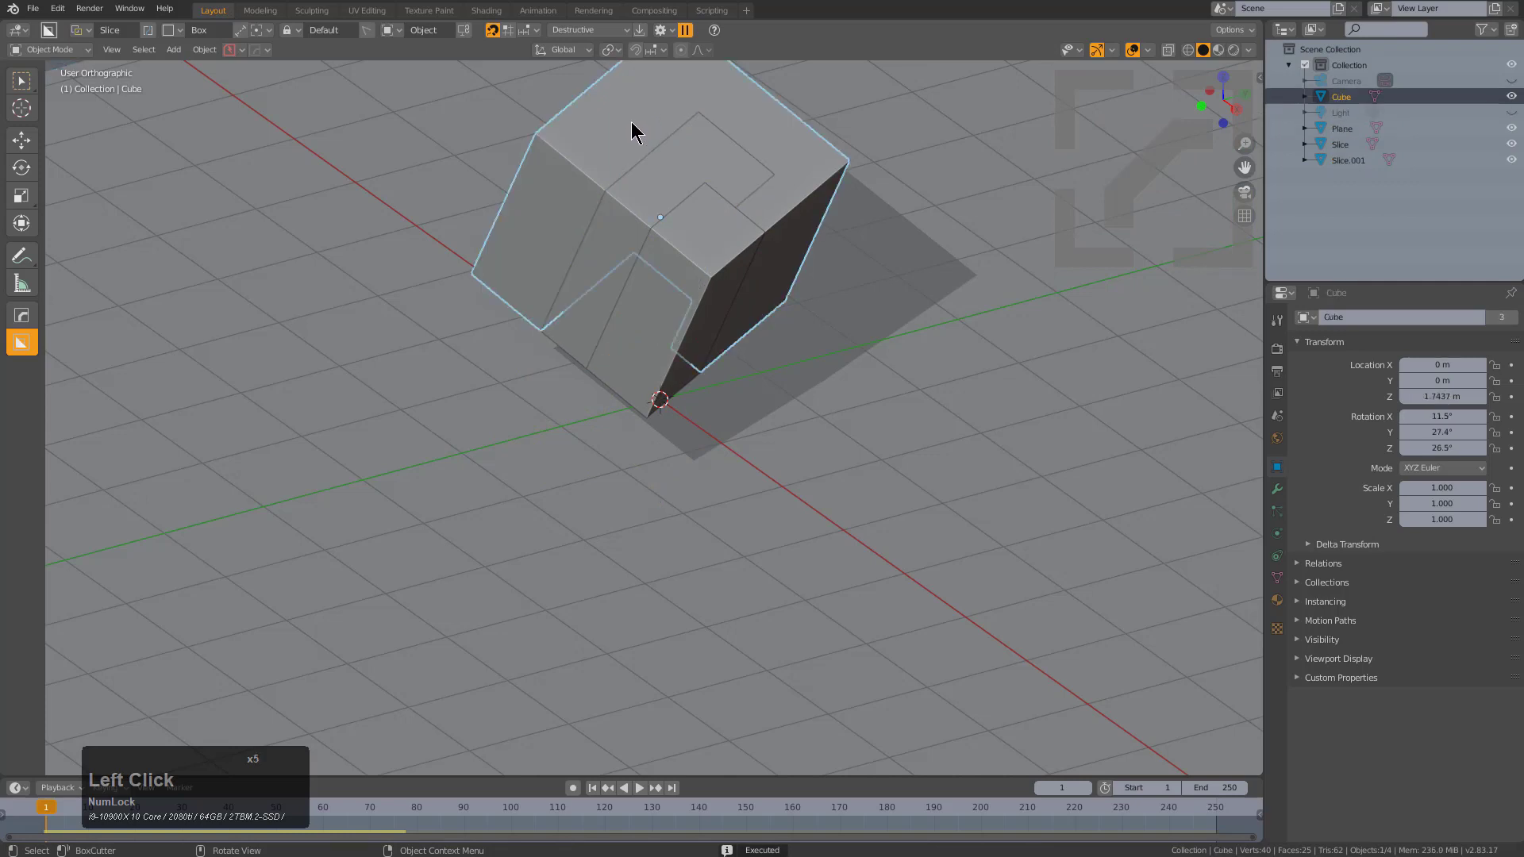
Cut the cube's top-left corner and draw a notch along its left side
{"action": "left_click", "coordinate": [585, 180]}
{"action": "left_click", "coordinate": [504, 431]}
{"action": "left_click", "coordinate": [687, 89]}
{"action": "left_click", "coordinate": [698, 75]}
{"action": "left_click_drag", "start_coordinate": [698, 75], "coordinate": [619, 256]}
{"action": "left_click_drag", "start_coordinate": [606, 329], "coordinate": [595, 402]}
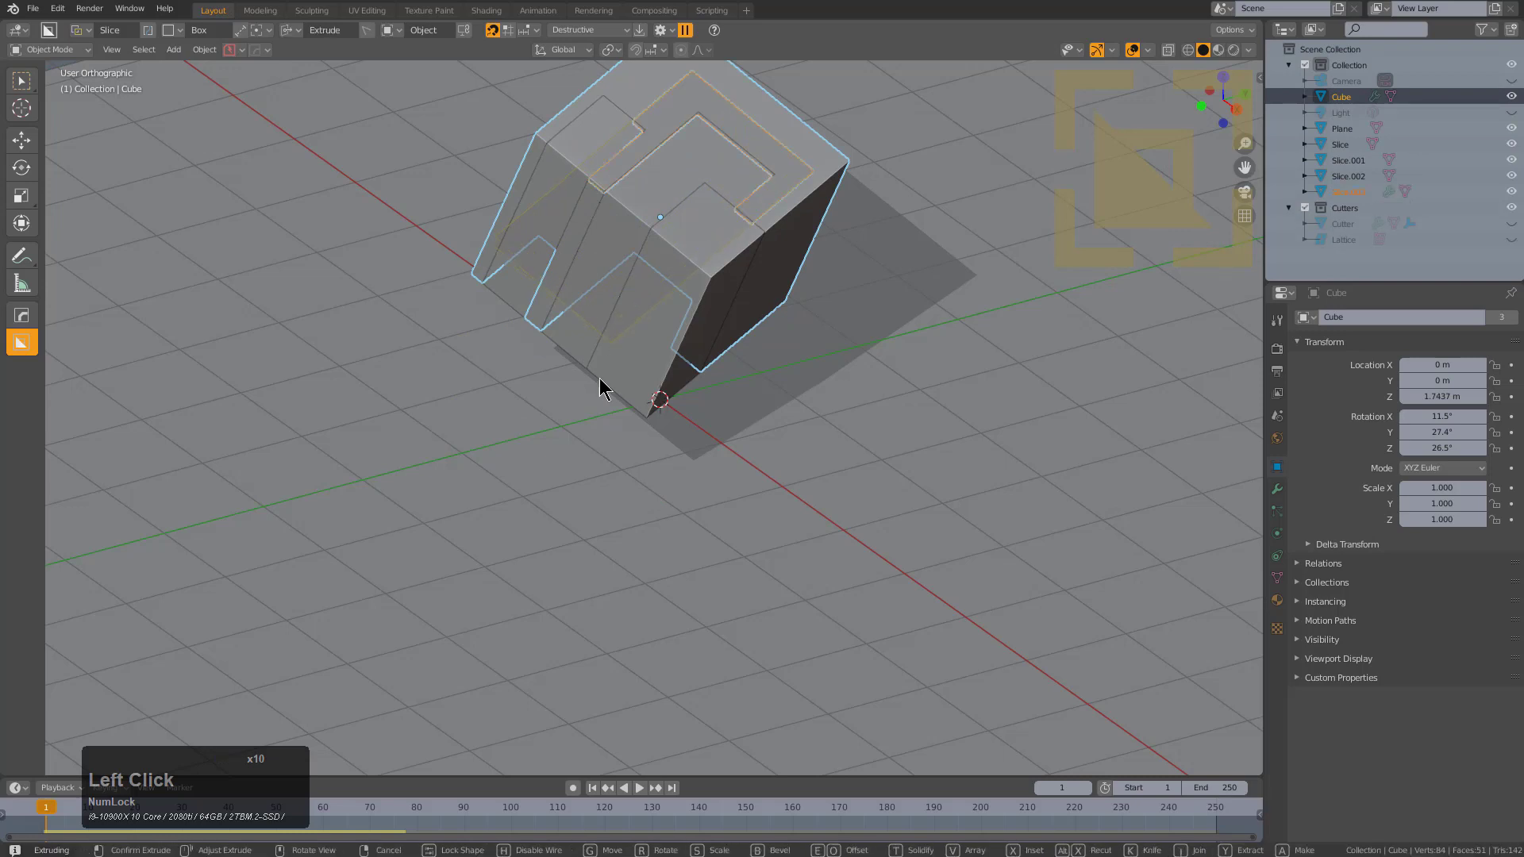
{"action": "mouse_move", "coordinate": [544, 538]}
{"action": "middle_mouse_down"}
{"action": "mouse_move", "coordinate": [636, 323]}
{"action": "mouse_move", "coordinate": [673, 152]}
{"action": "middle_mouse_up"}
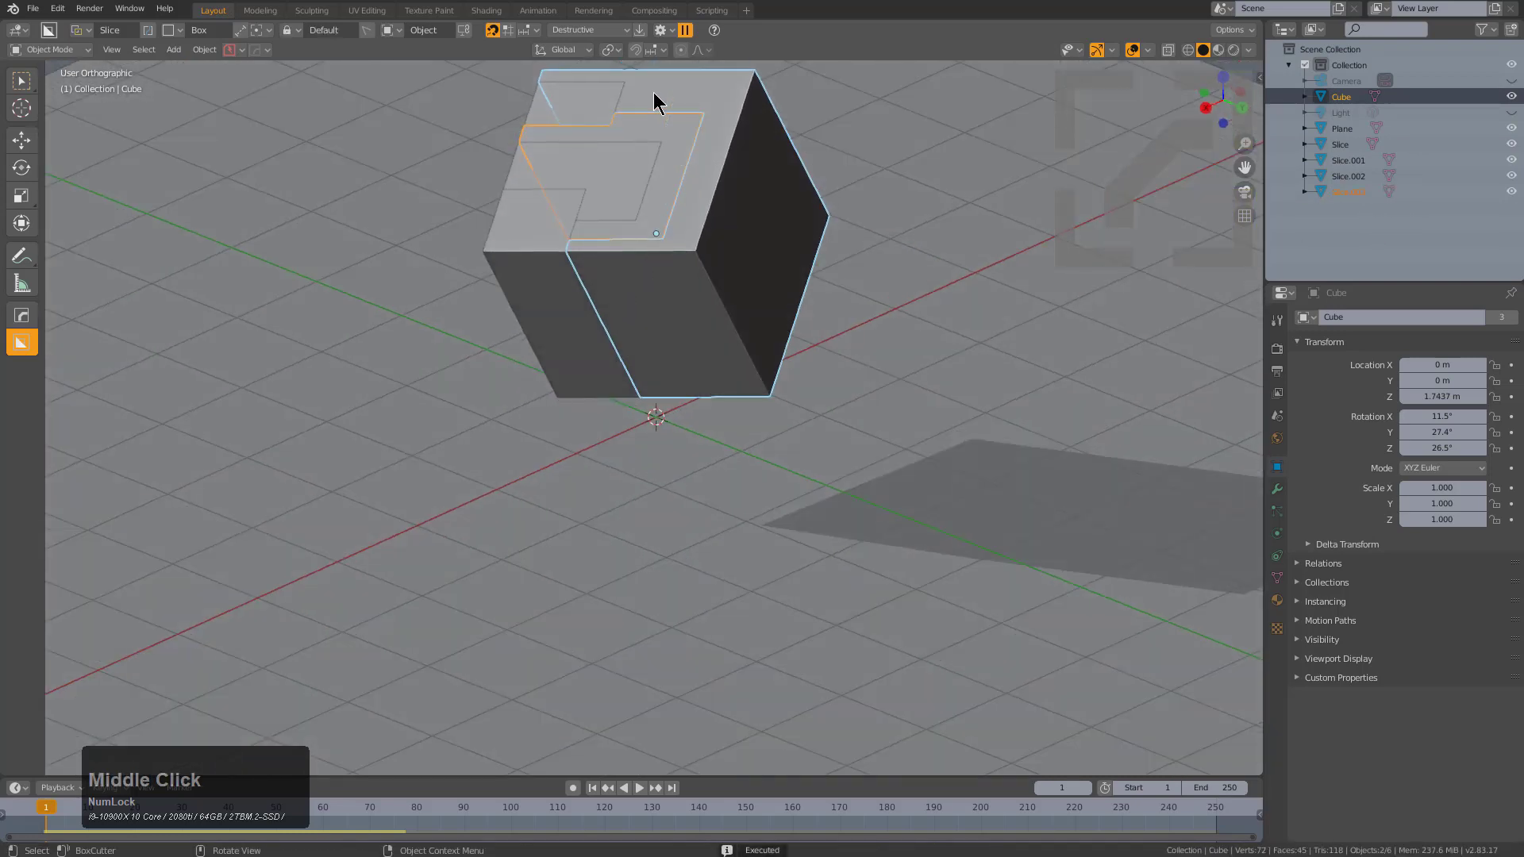
Box-cut through the cube's right side and notch the dark face of Slice.004
{"action": "left_click", "coordinate": [746, 300]}
{"action": "left_click", "coordinate": [895, 463]}
{"action": "middle_click_drag", "start_coordinate": [895, 463], "coordinate": [708, 220]}
{"action": "left_click", "coordinate": [708, 220]}
{"action": "left_click", "coordinate": [724, 221]}
{"action": "left_click", "coordinate": [892, 480]}
{"action": "middle_click_drag", "start_coordinate": [891, 479], "coordinate": [831, 291]}
Play the animation to watch the pieces scatter, then rewind to frame 1 with the cube whole
{"action": "key", "text": "space"}
{"action": "scroll", "coordinate": [826, 291], "scroll_direction": "down", "scroll_amount": 2}
{"action": "scroll", "coordinate": [793, 292], "scroll_direction": "down", "scroll_amount": 2}
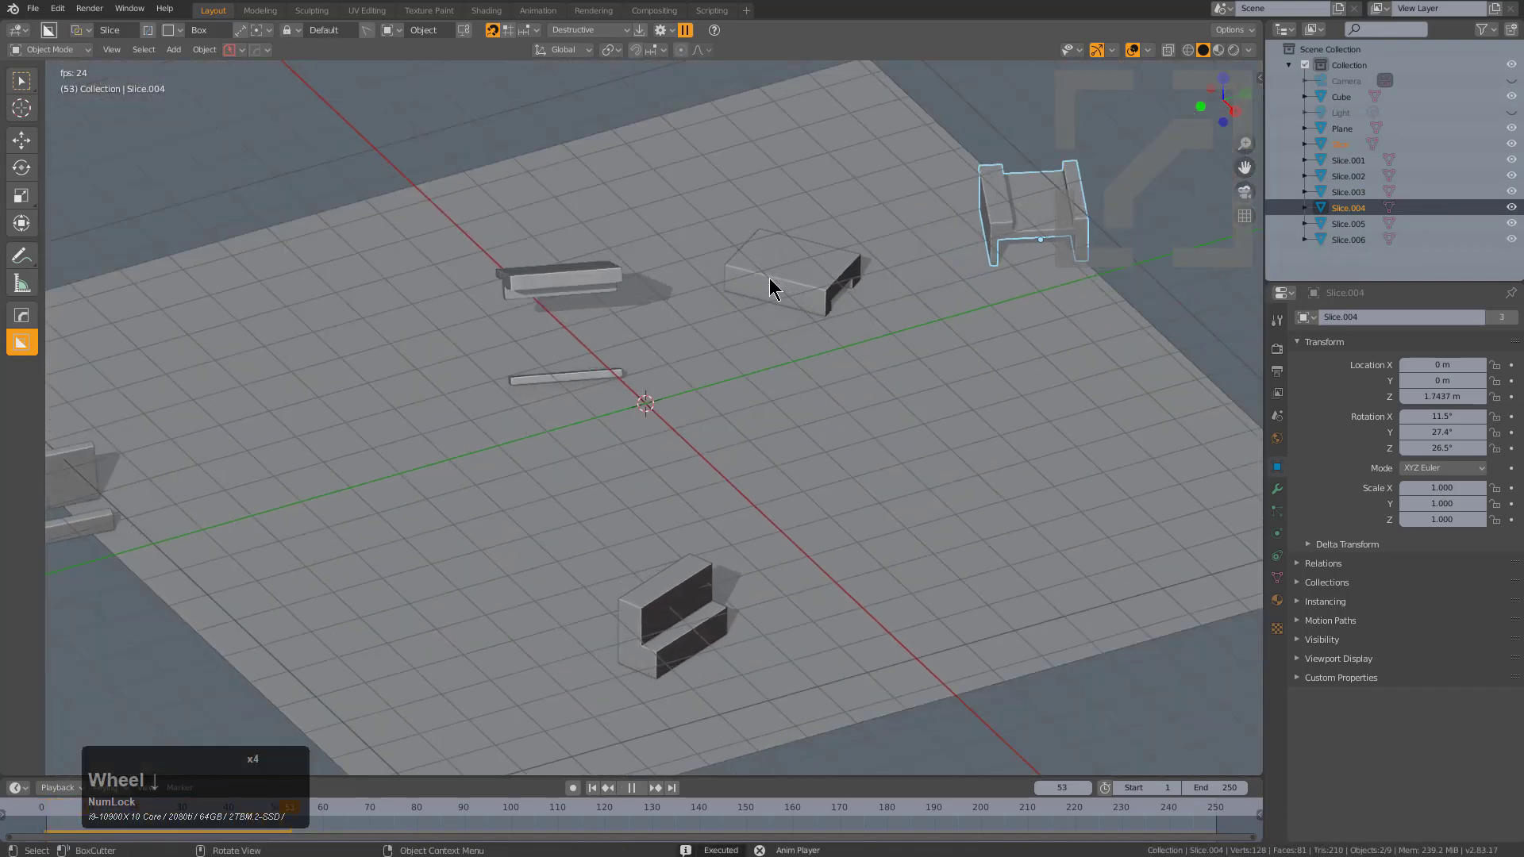
{"action": "key", "text": "alt+a"}
{"action": "middle_click_drag", "start_coordinate": [719, 261], "coordinate": [691, 351]}
{"action": "left_click", "coordinate": [837, 218]}
Box-select all slice pieces, add Active rigid bodies, and show the Physics settings
{"action": "middle_click_drag", "start_coordinate": [669, 194], "coordinate": [717, 252]}
{"action": "key", "text": "F3"}
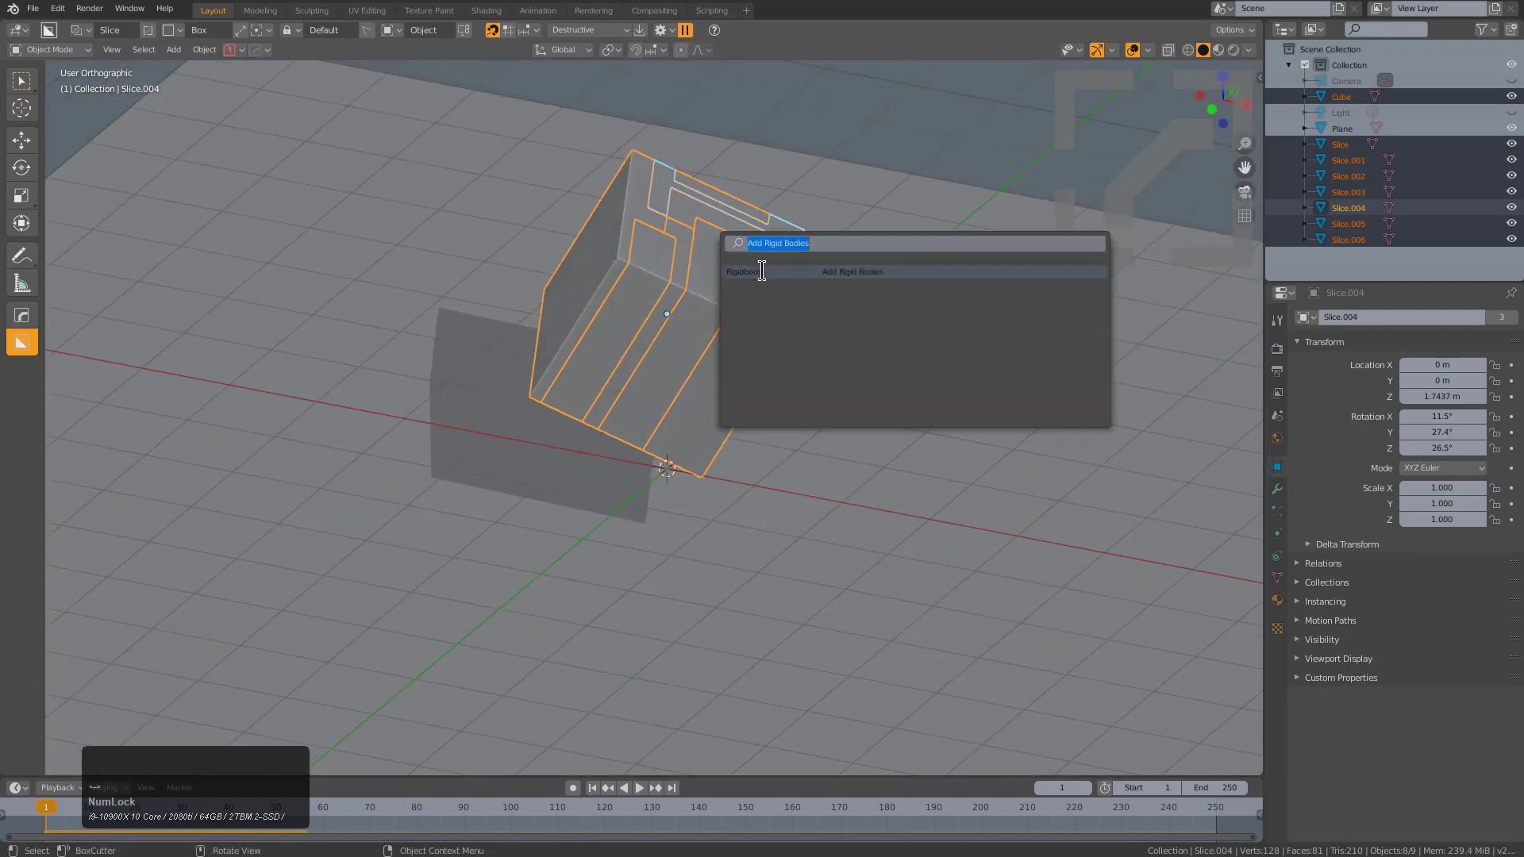
{"action": "left_click", "coordinate": [768, 270]}
{"action": "key", "text": "F9"}
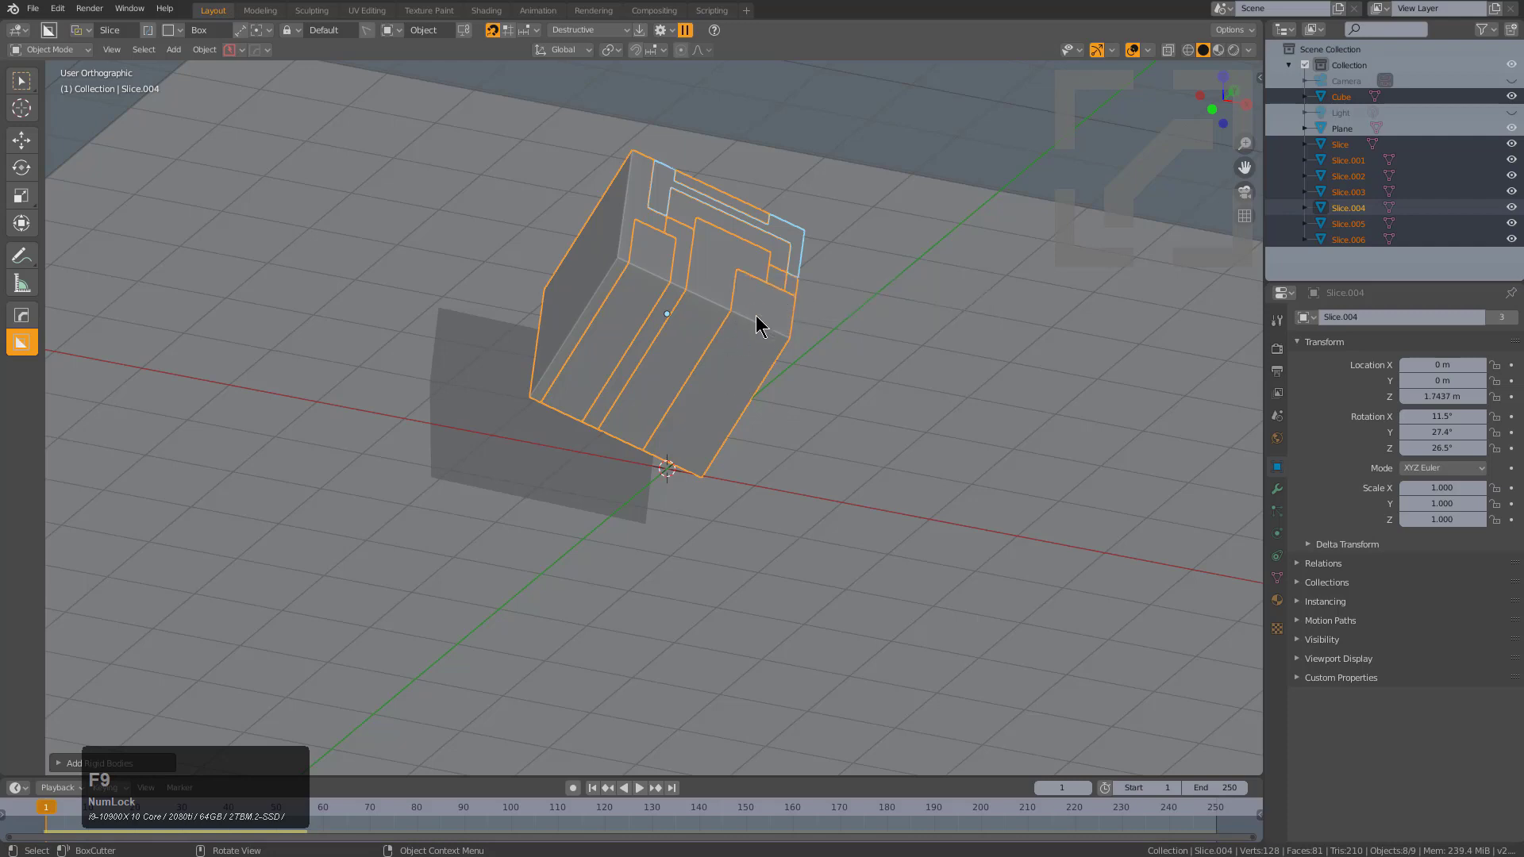
{"action": "left_click", "coordinate": [65, 763]}
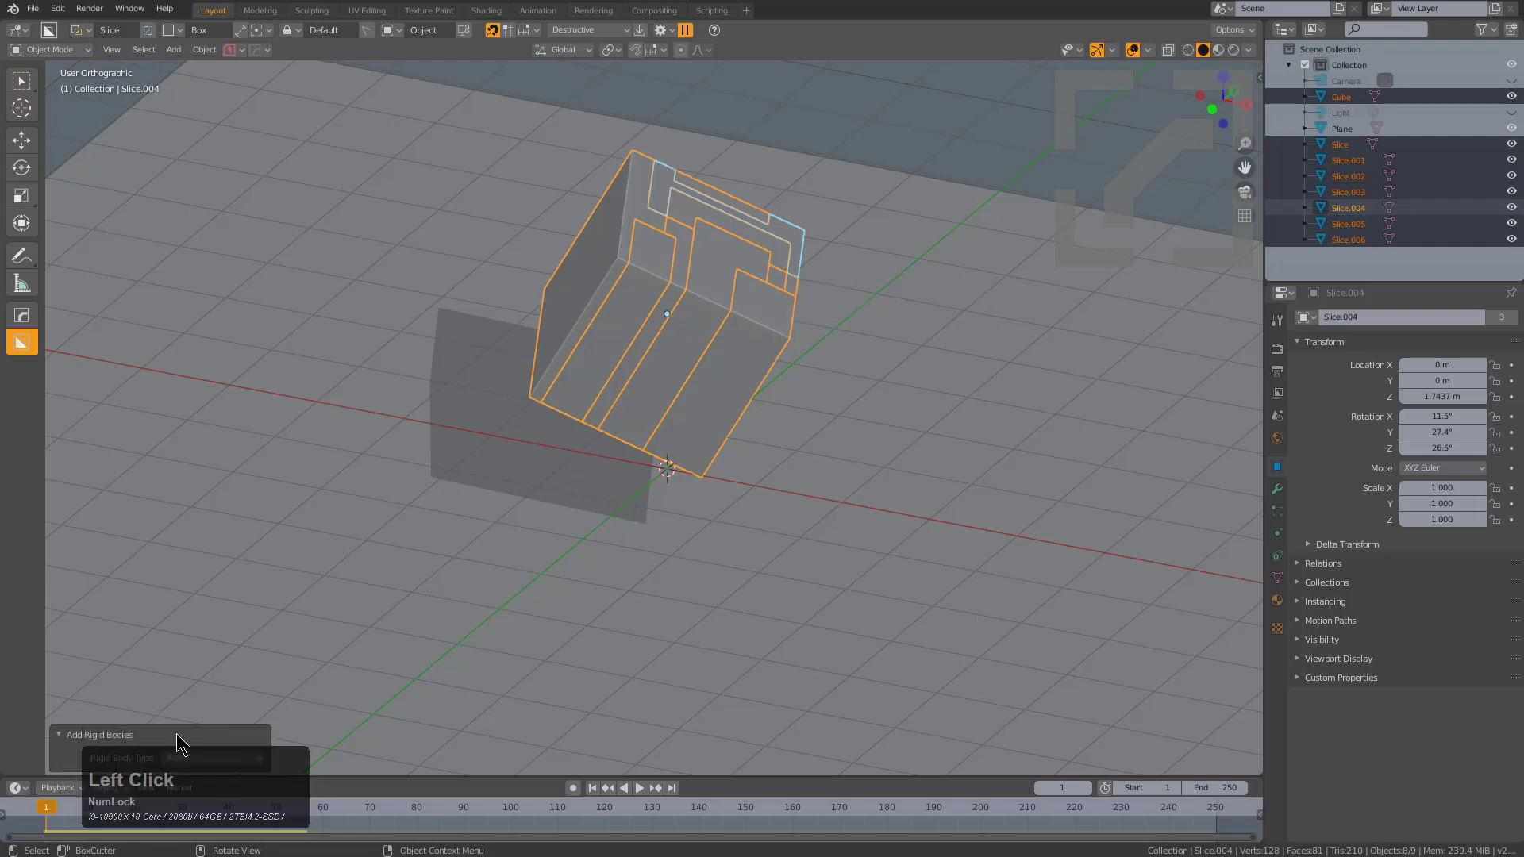
{"action": "left_click", "coordinate": [1277, 534]}
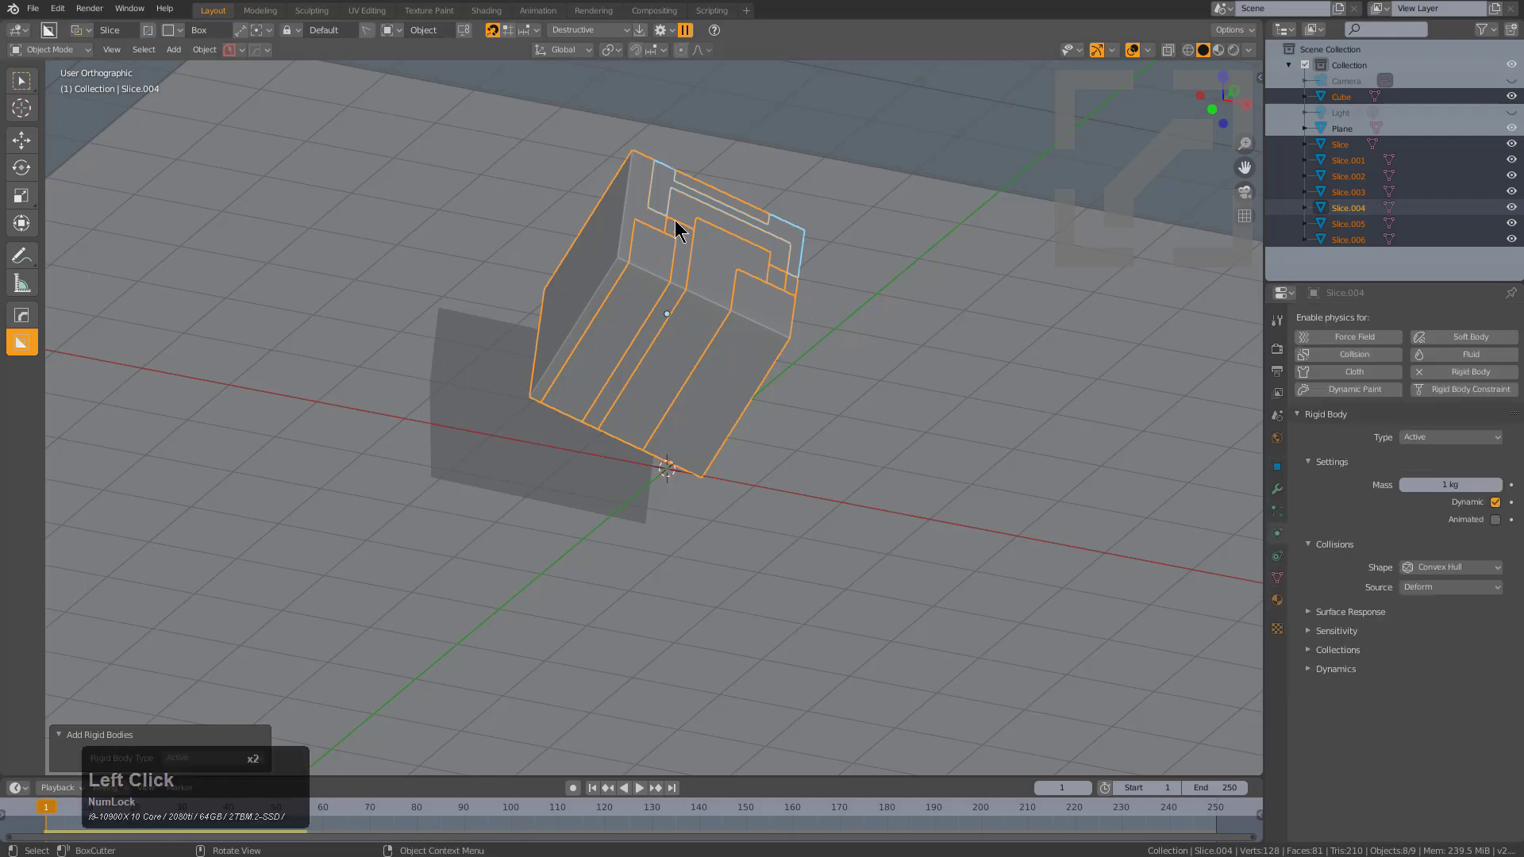
Check individual pieces' rigid body settings (1 kg, Convex Hull), then test the simulation
{"action": "left_click", "coordinate": [717, 252]}
{"action": "left_click", "coordinate": [725, 306]}
{"action": "left_click", "coordinate": [725, 308]}
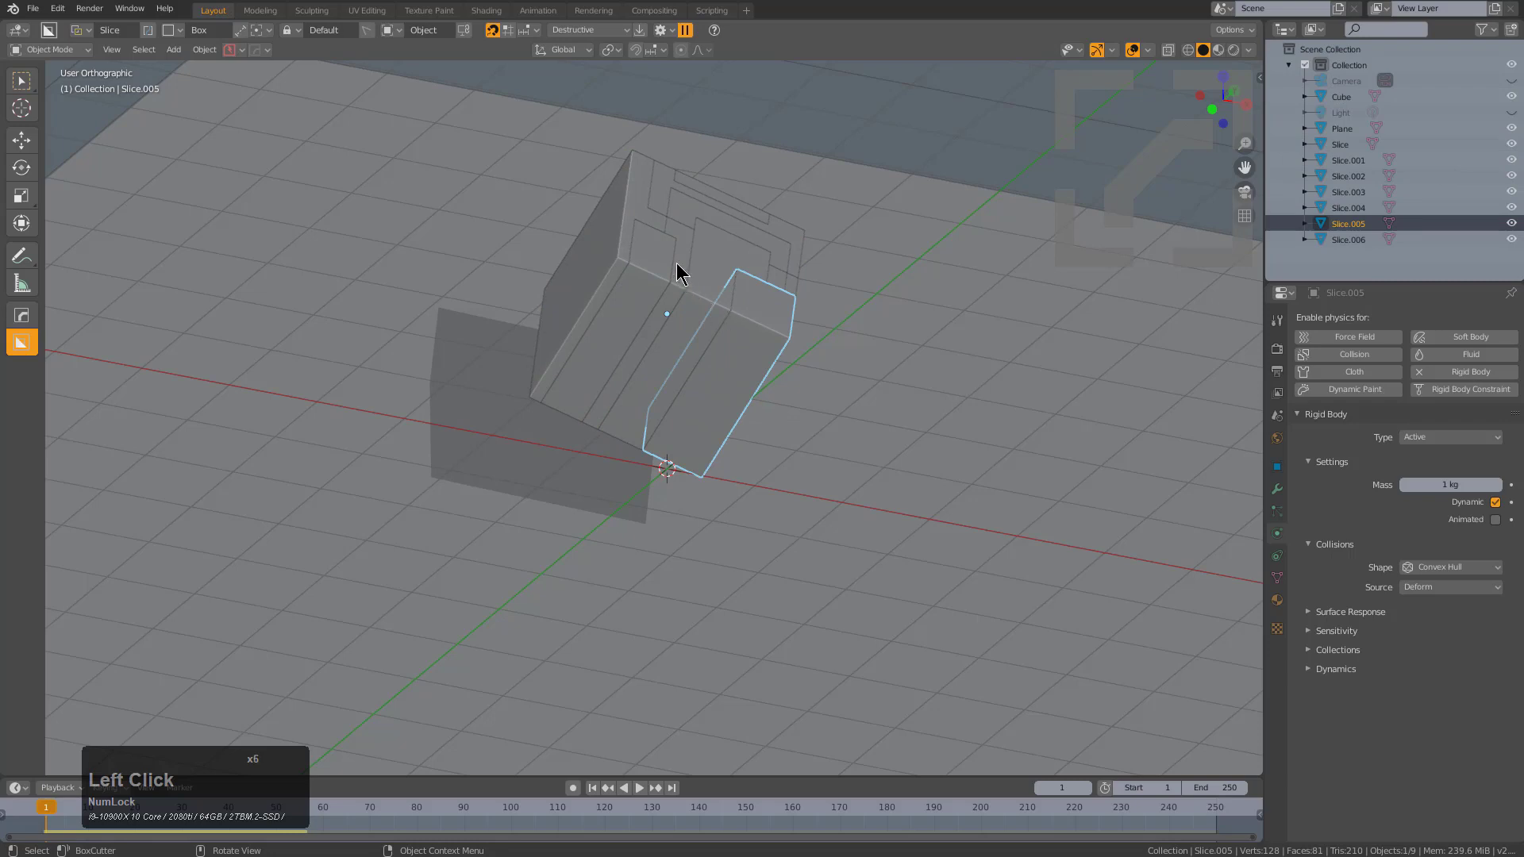
{"action": "left_click", "coordinate": [680, 269]}
{"action": "left_click", "coordinate": [704, 285]}
{"action": "left_click", "coordinate": [708, 230]}
{"action": "key", "text": "space"}
{"action": "key", "text": "Escape"}
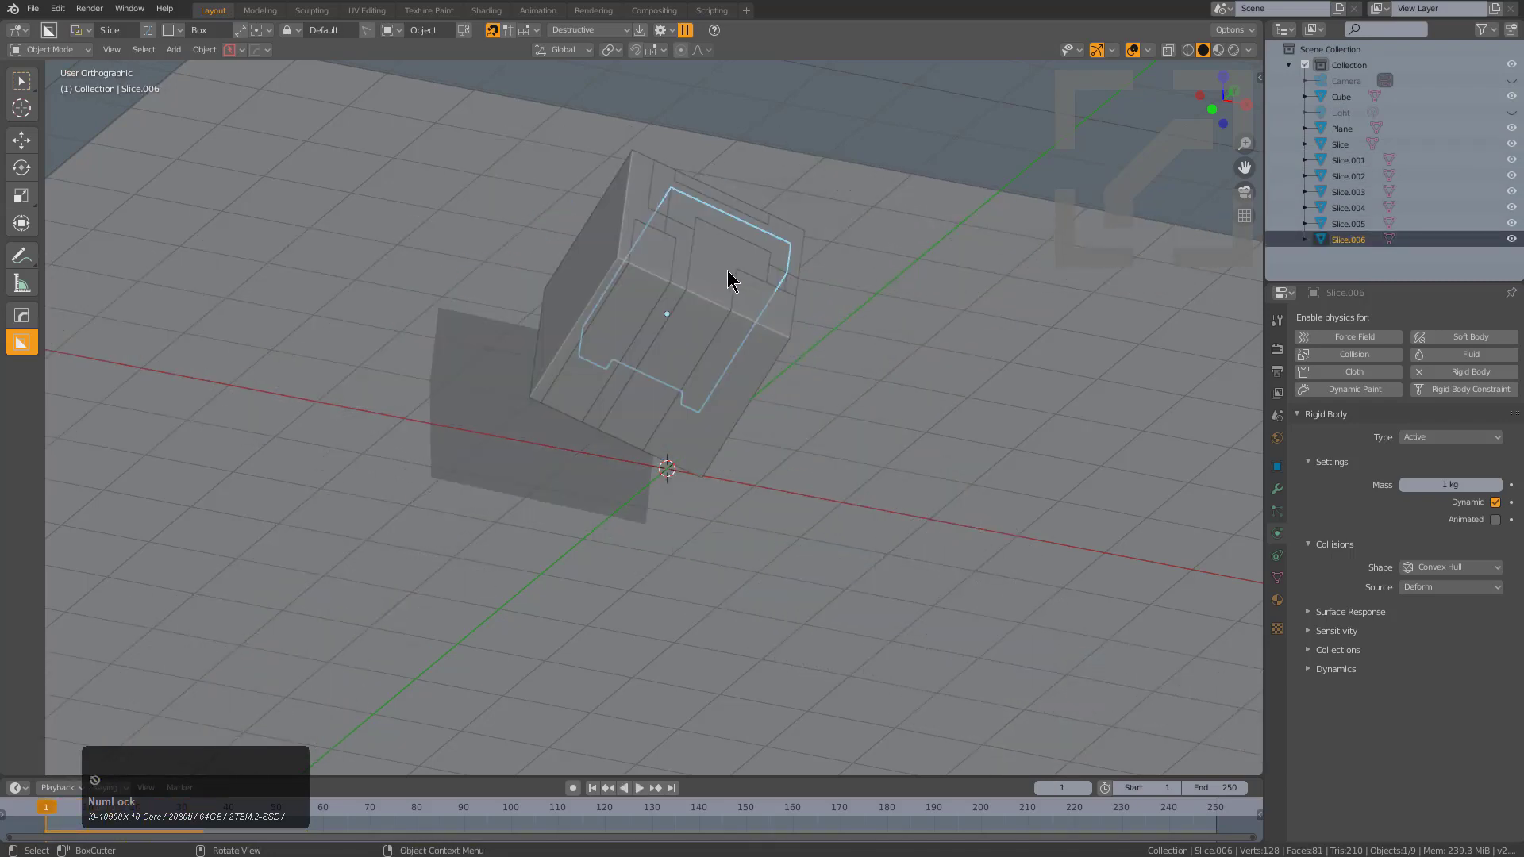
{"action": "scroll", "coordinate": [722, 270], "scroll_direction": "up", "scroll_amount": 3}
{"action": "middle_click_drag", "start_coordinate": [714, 262], "coordinate": [614, 221]}
Set all eight pieces' collision shape to Mesh using Copy to Selected
{"action": "key", "text": "a"}
{"action": "key", "text": "a"}
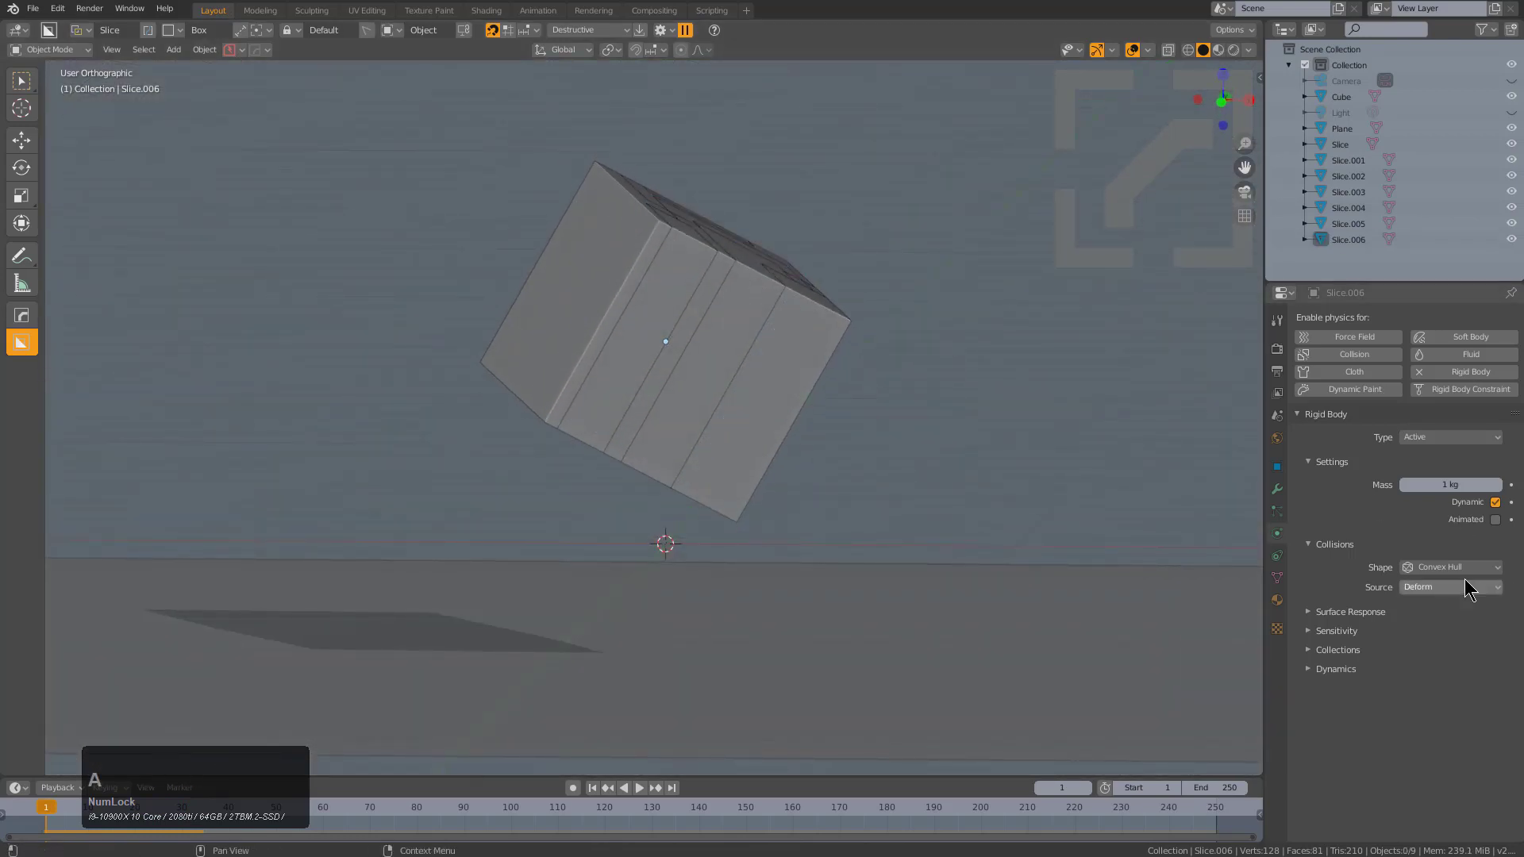
{"action": "left_click_drag", "start_coordinate": [504, 164], "coordinate": [868, 392]}
{"action": "left_click", "coordinate": [1438, 567]}
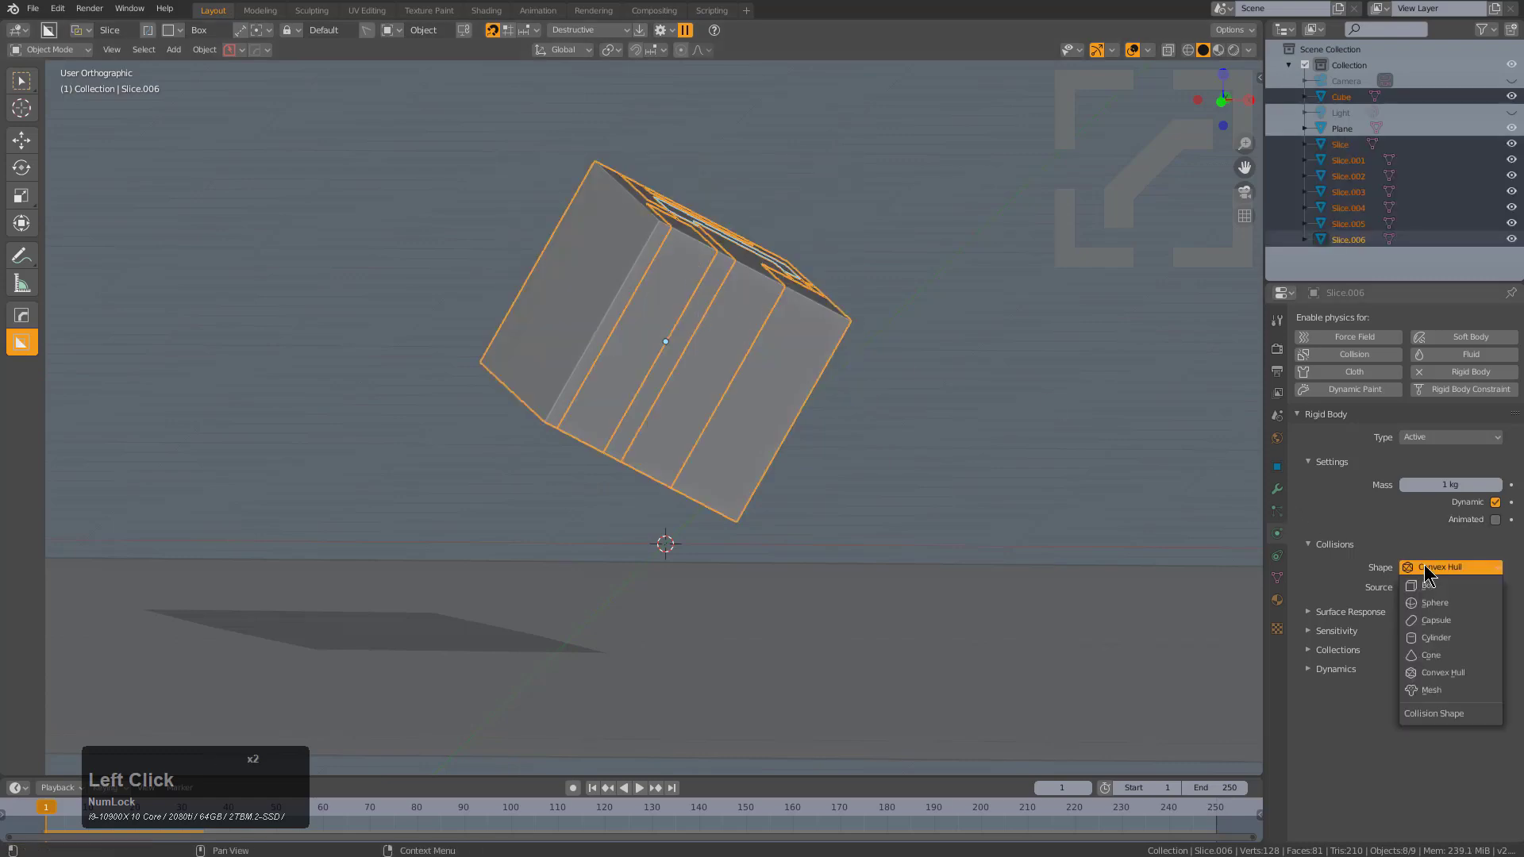
{"action": "left_click", "coordinate": [1441, 691]}
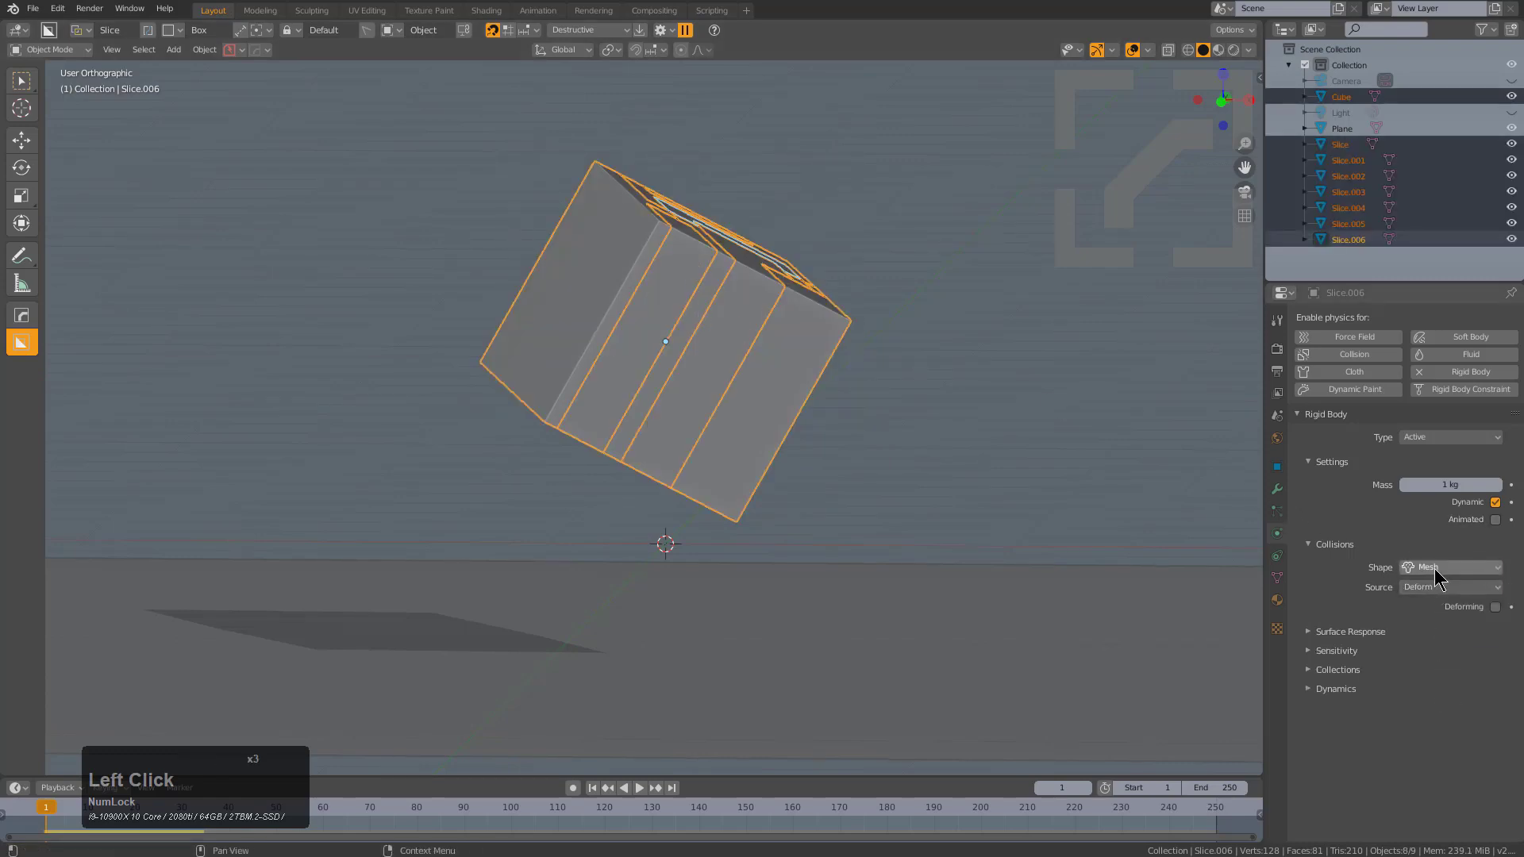
{"action": "right_click", "coordinate": [1435, 568]}
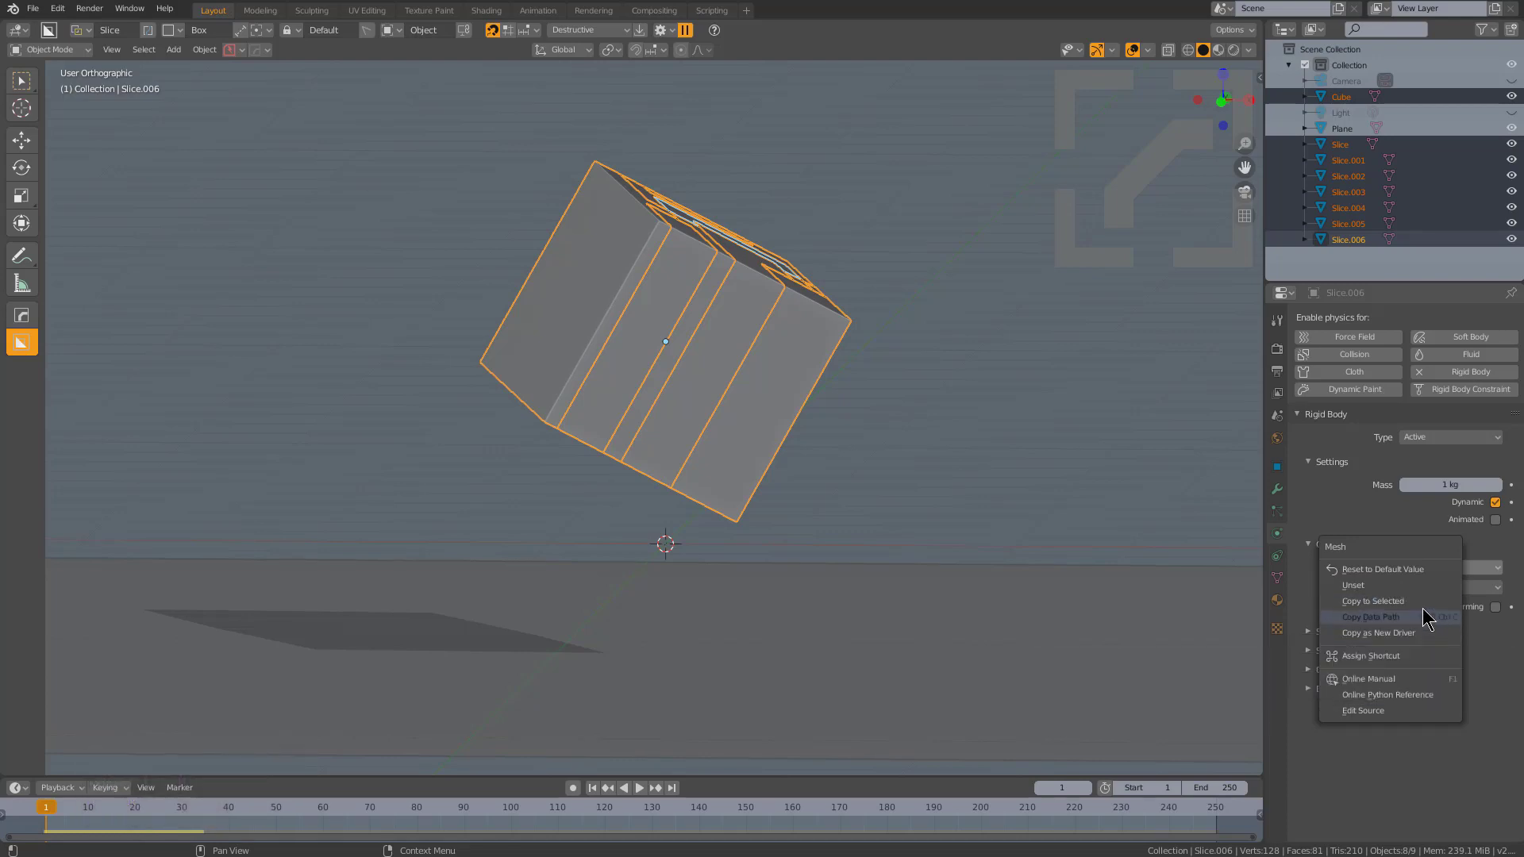
{"action": "left_click", "coordinate": [1425, 606]}
Play the simulation twice over the plane, resetting to frame 1 each time
{"action": "middle_click_drag", "start_coordinate": [911, 354], "coordinate": [728, 347]}
{"action": "key", "text": "alt+a"}
{"action": "key", "text": "space"}
{"action": "scroll", "coordinate": [963, 333], "scroll_direction": "down", "scroll_amount": 6}
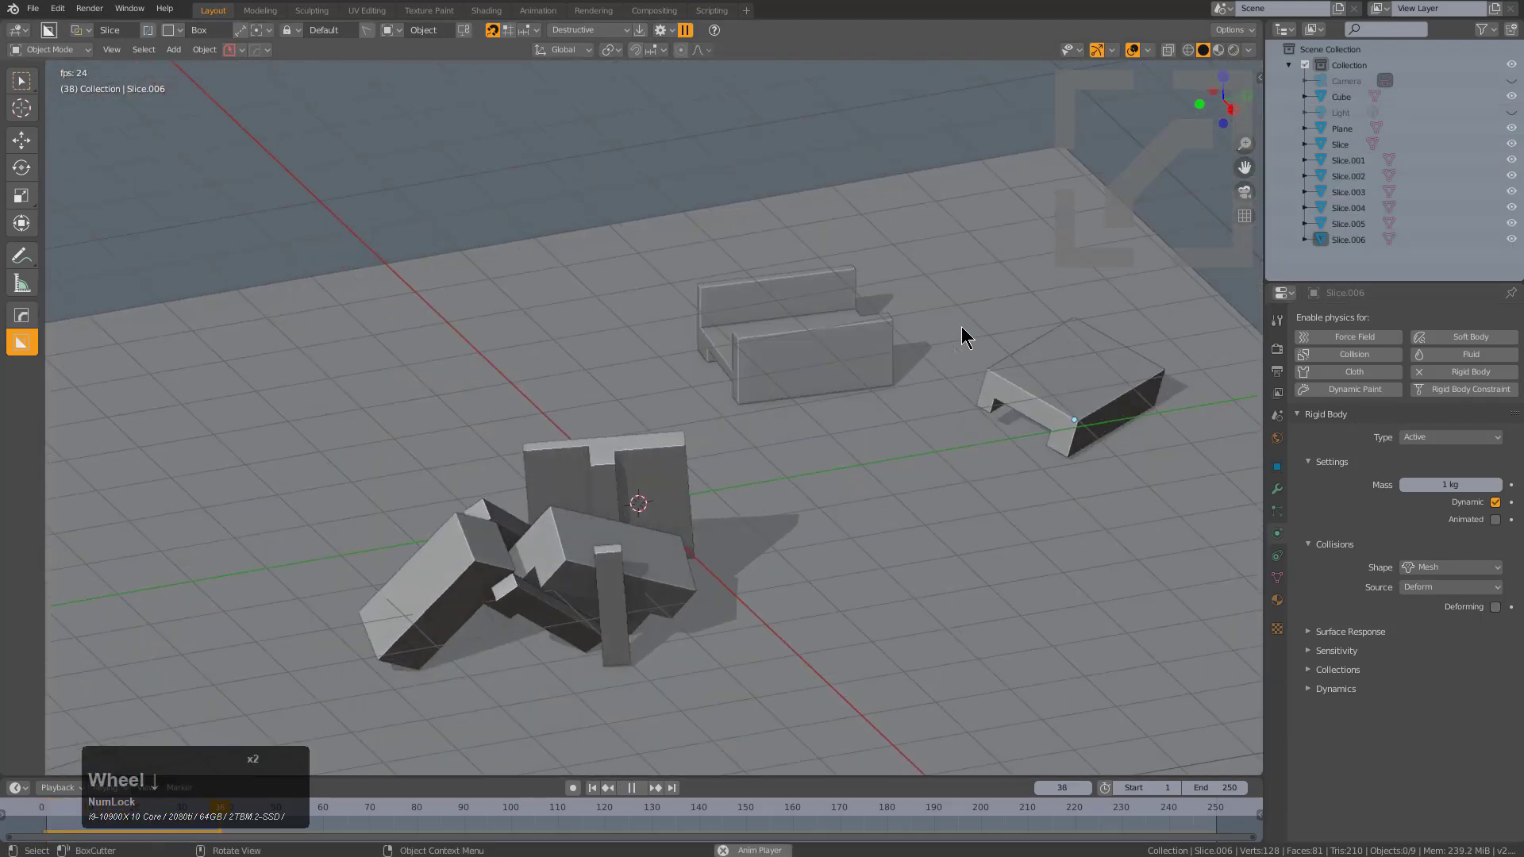
{"action": "key", "text": "Escape"}
{"action": "key", "text": "space"}
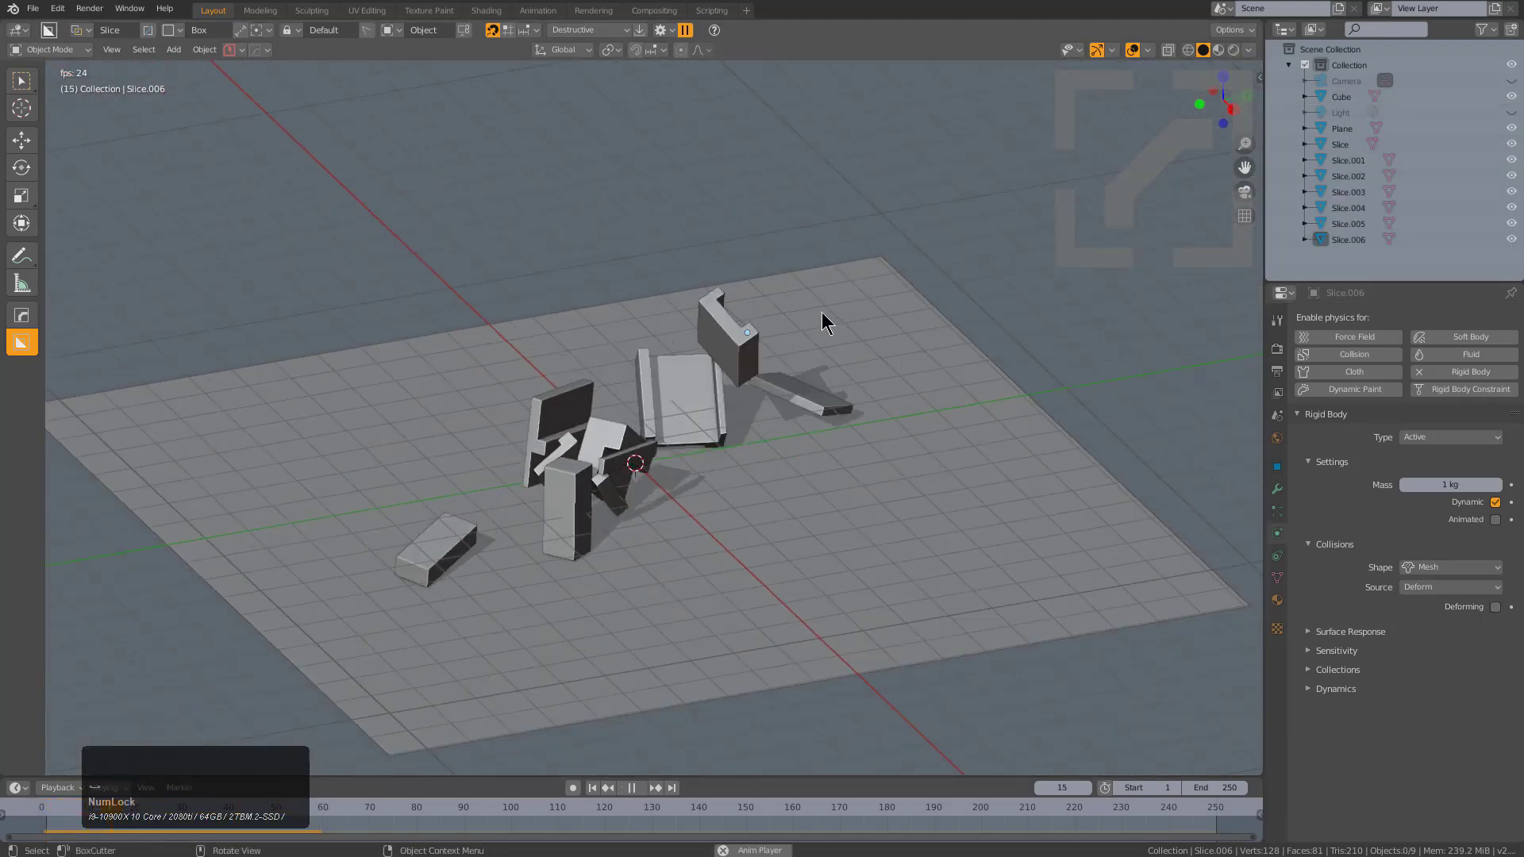
{"action": "scroll", "coordinate": [823, 311], "scroll_direction": "up", "scroll_amount": 2}
{"action": "key", "text": "Escape"}
{"action": "middle_click_drag", "start_coordinate": [716, 323], "coordinate": [742, 278]}
{"action": "scroll", "coordinate": [762, 294], "scroll_direction": "up", "scroll_amount": 1}
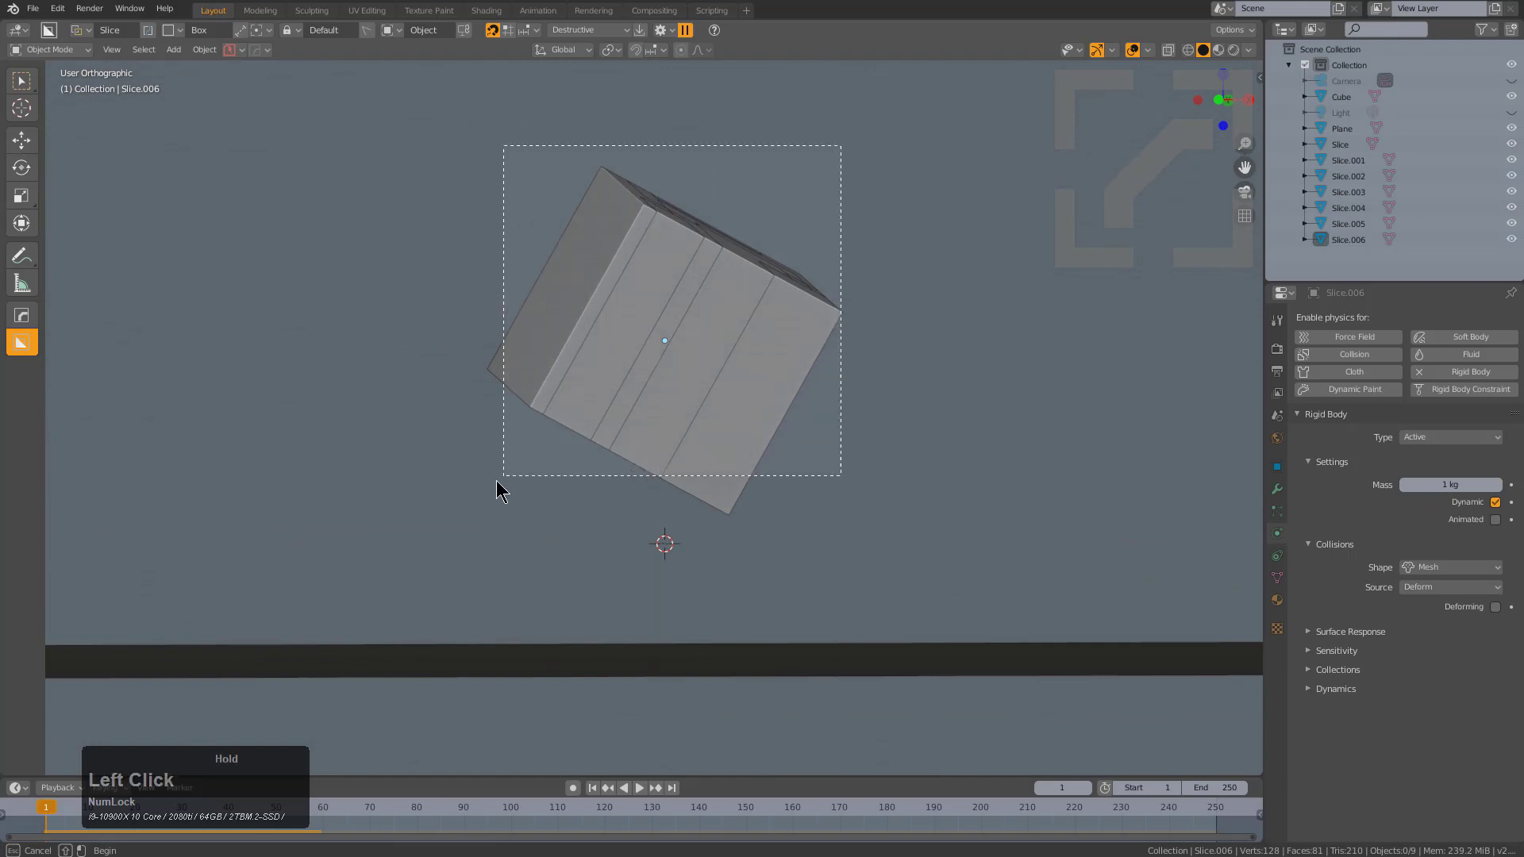
Select all cube pieces and draw a first BoxCutter Ngon slice across the cube
{"action": "left_click_drag", "start_coordinate": [497, 480], "coordinate": [495, 483]}
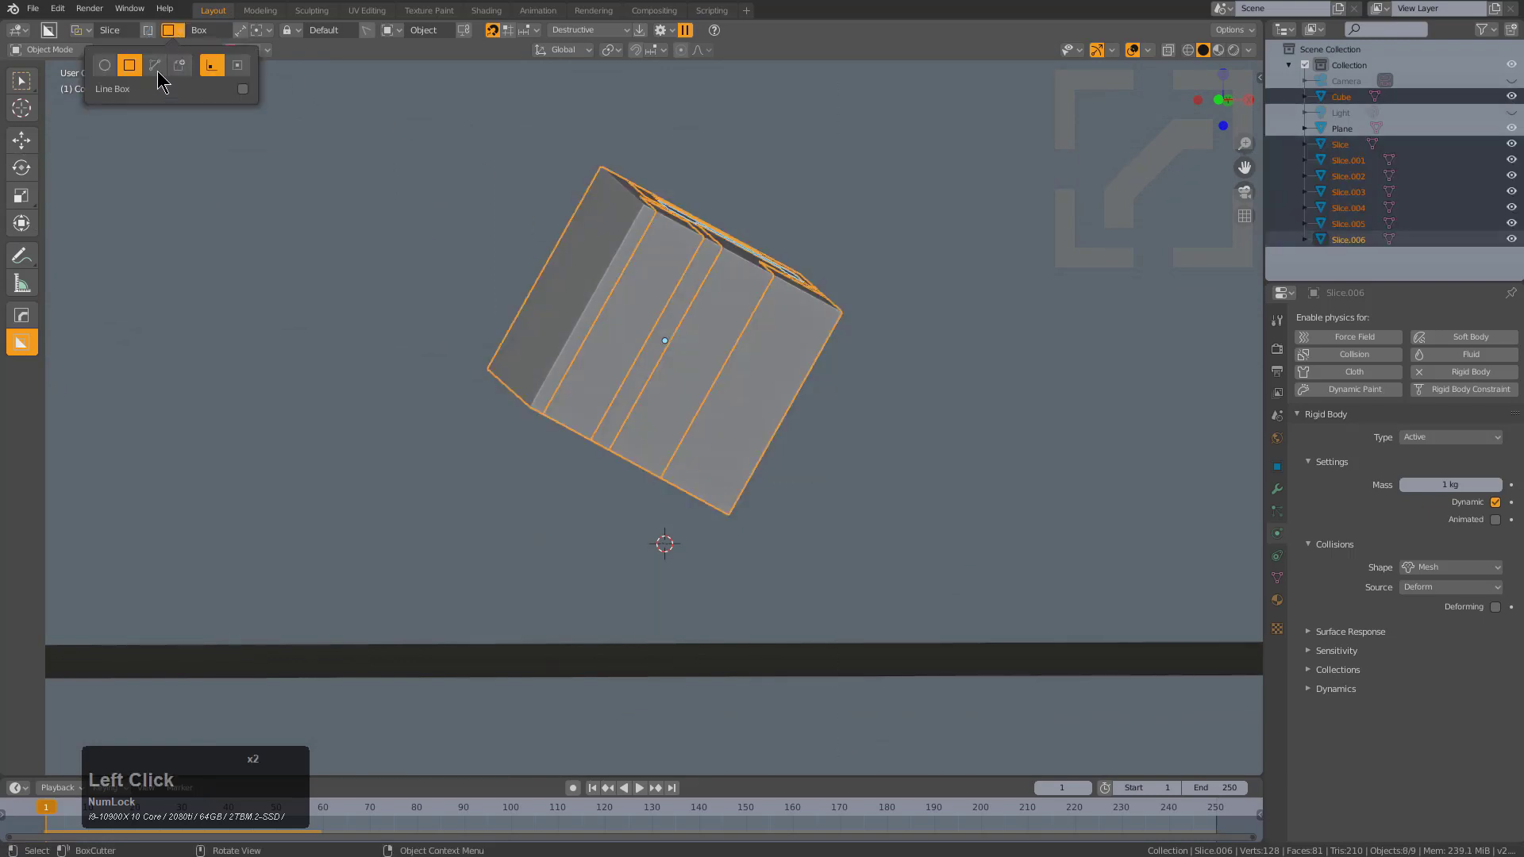
{"action": "left_click", "coordinate": [591, 169]}
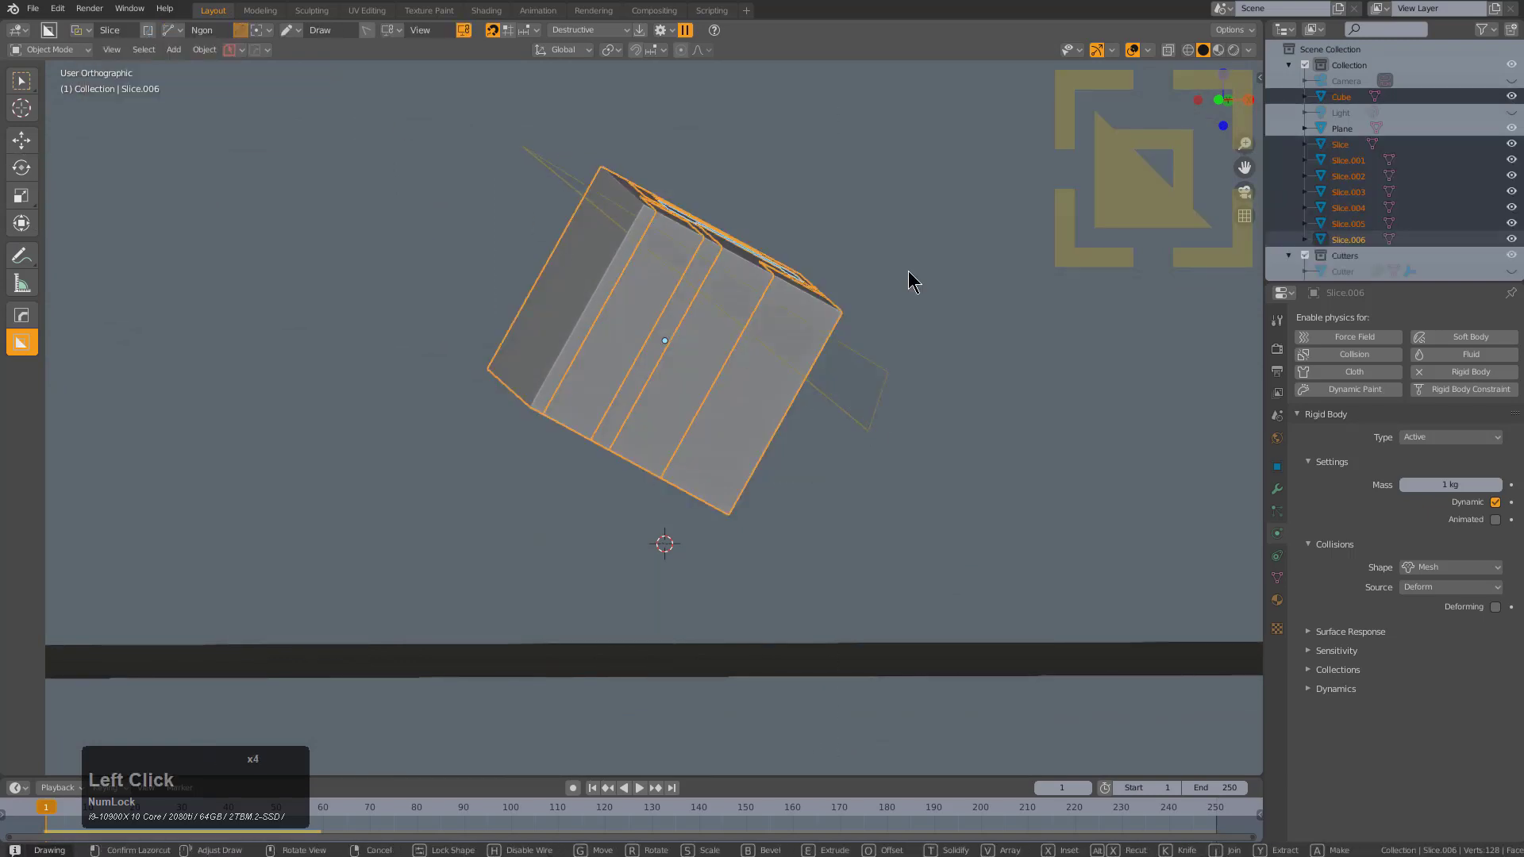
{"action": "triple_click", "coordinate": [639, 95]}
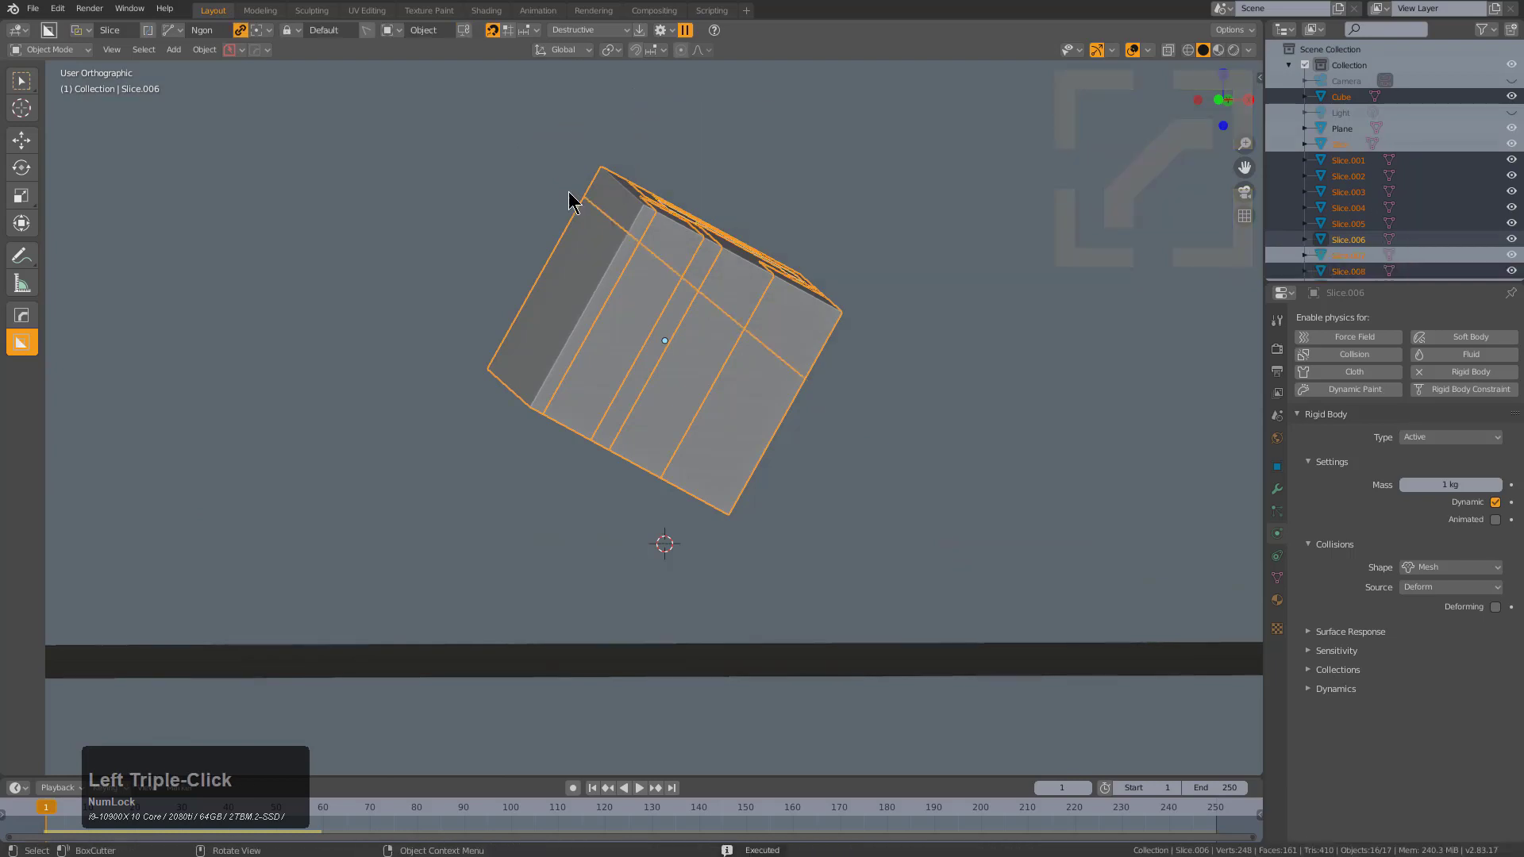
{"action": "key", "text": "a"}
{"action": "key", "text": "a"}
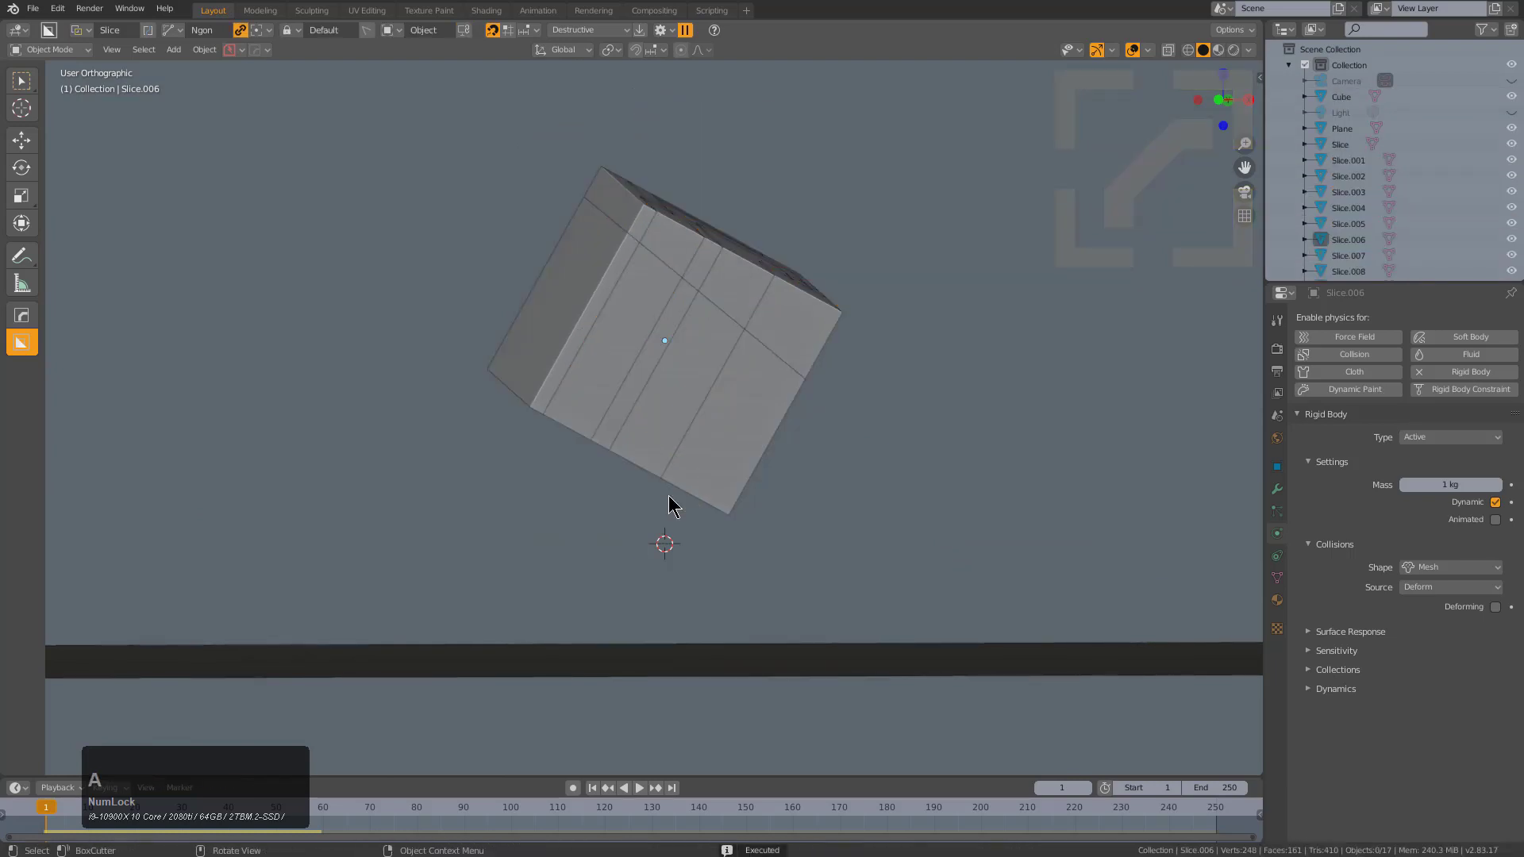
{"action": "scroll", "coordinate": [477, 367], "scroll_direction": "down", "scroll_amount": 3}
{"action": "left_click", "coordinate": [632, 380]}
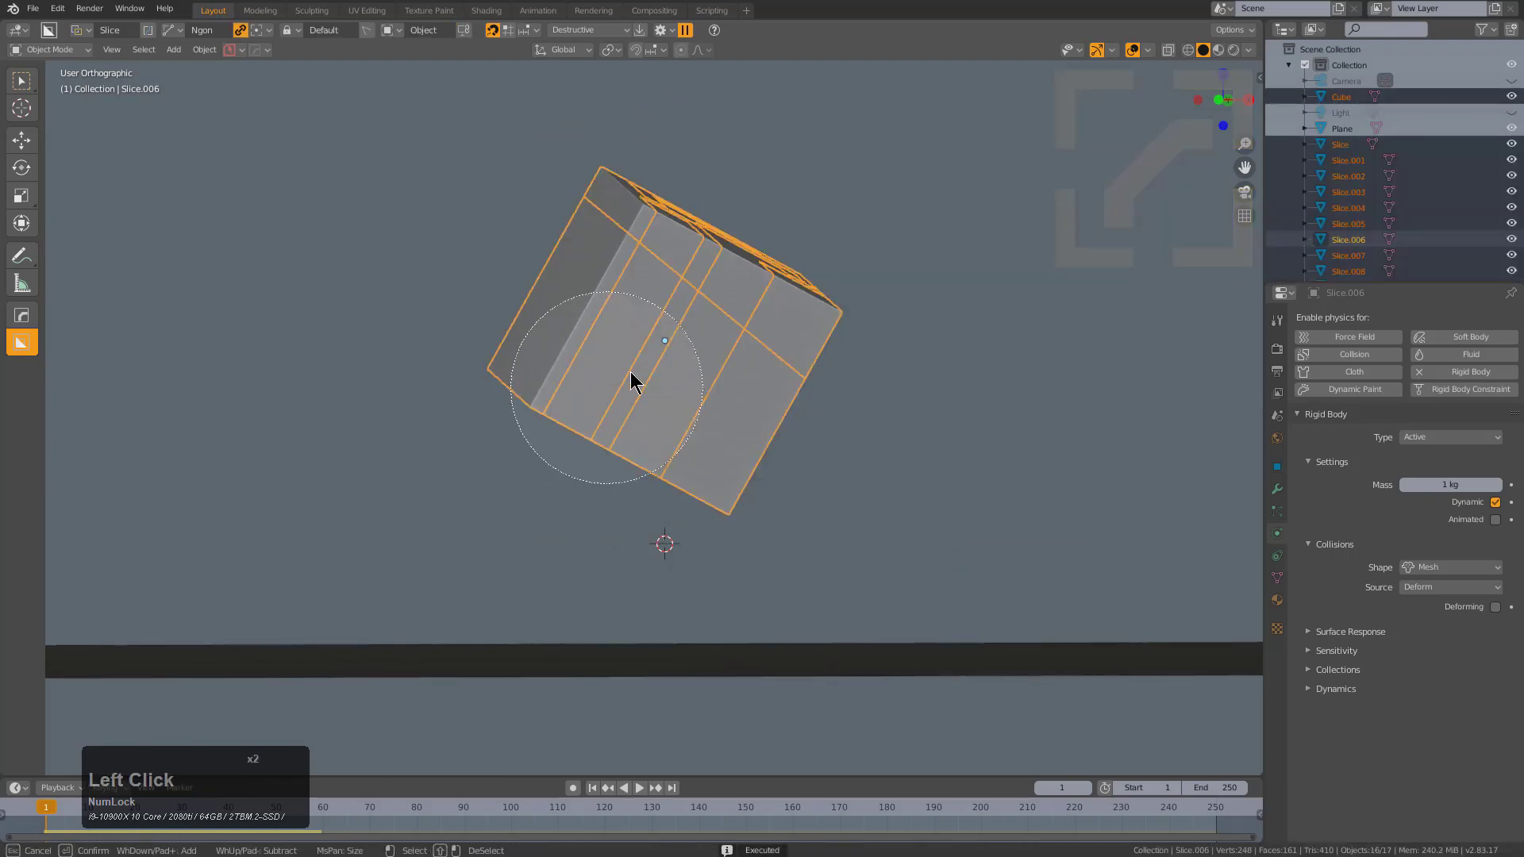
From a new angle, reselect the pieces and cut another Ngon slice across them
{"action": "mouse_move", "coordinate": [667, 385]}
{"action": "middle_mouse_down"}
{"action": "mouse_move", "coordinate": [687, 374]}
{"action": "mouse_move", "coordinate": [673, 383]}
{"action": "middle_mouse_up"}
{"action": "left_click_drag", "start_coordinate": [715, 582], "coordinate": [715, 581]}
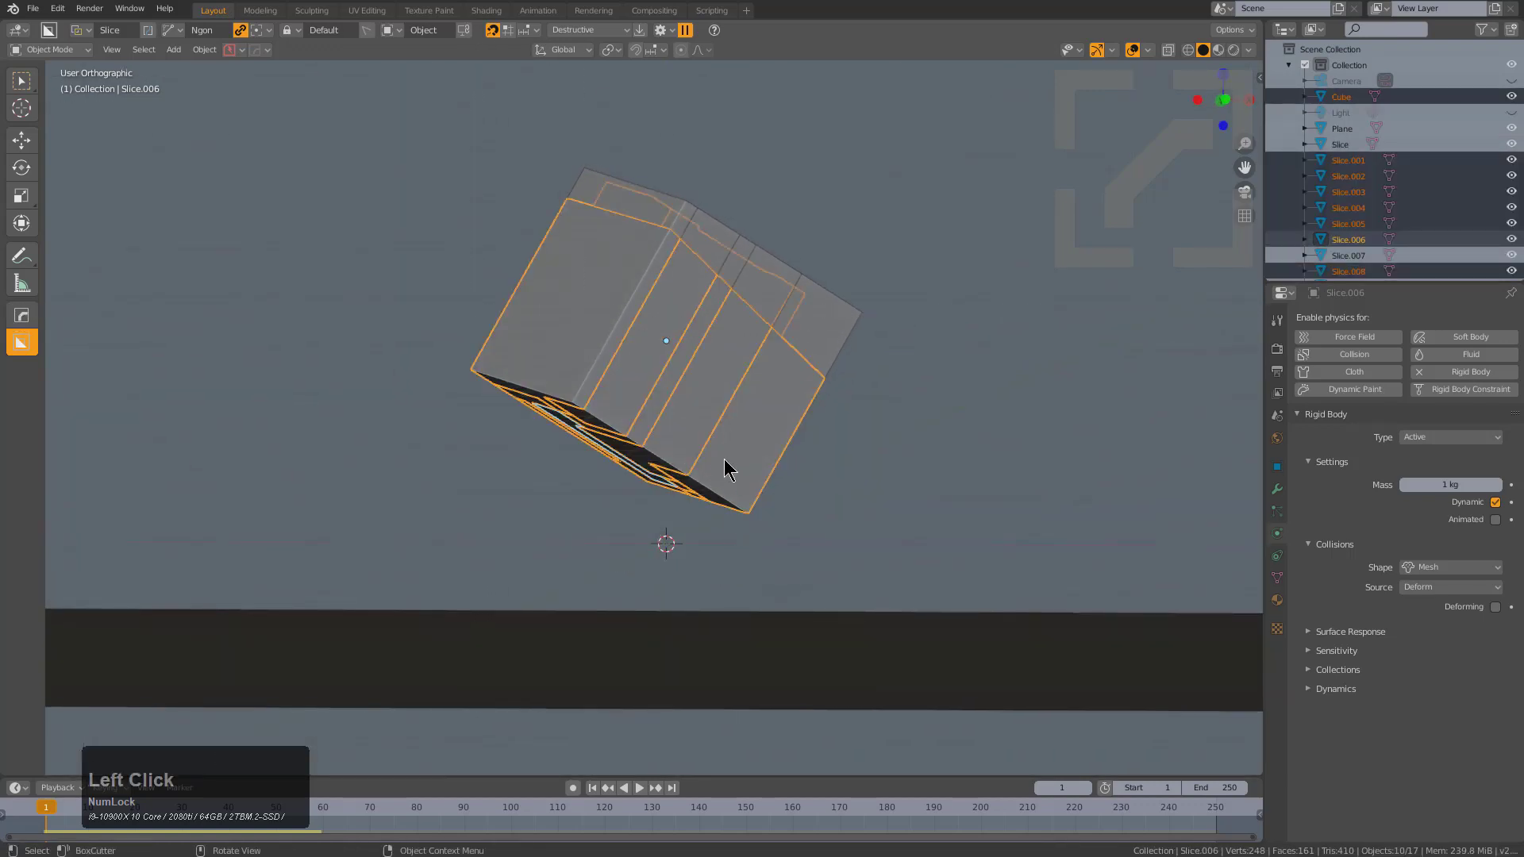
{"action": "mouse_move", "coordinate": [724, 459]}
{"action": "middle_mouse_down"}
{"action": "mouse_move", "coordinate": [701, 465]}
{"action": "mouse_move", "coordinate": [775, 524]}
{"action": "middle_mouse_up"}
{"action": "left_click", "coordinate": [826, 528]}
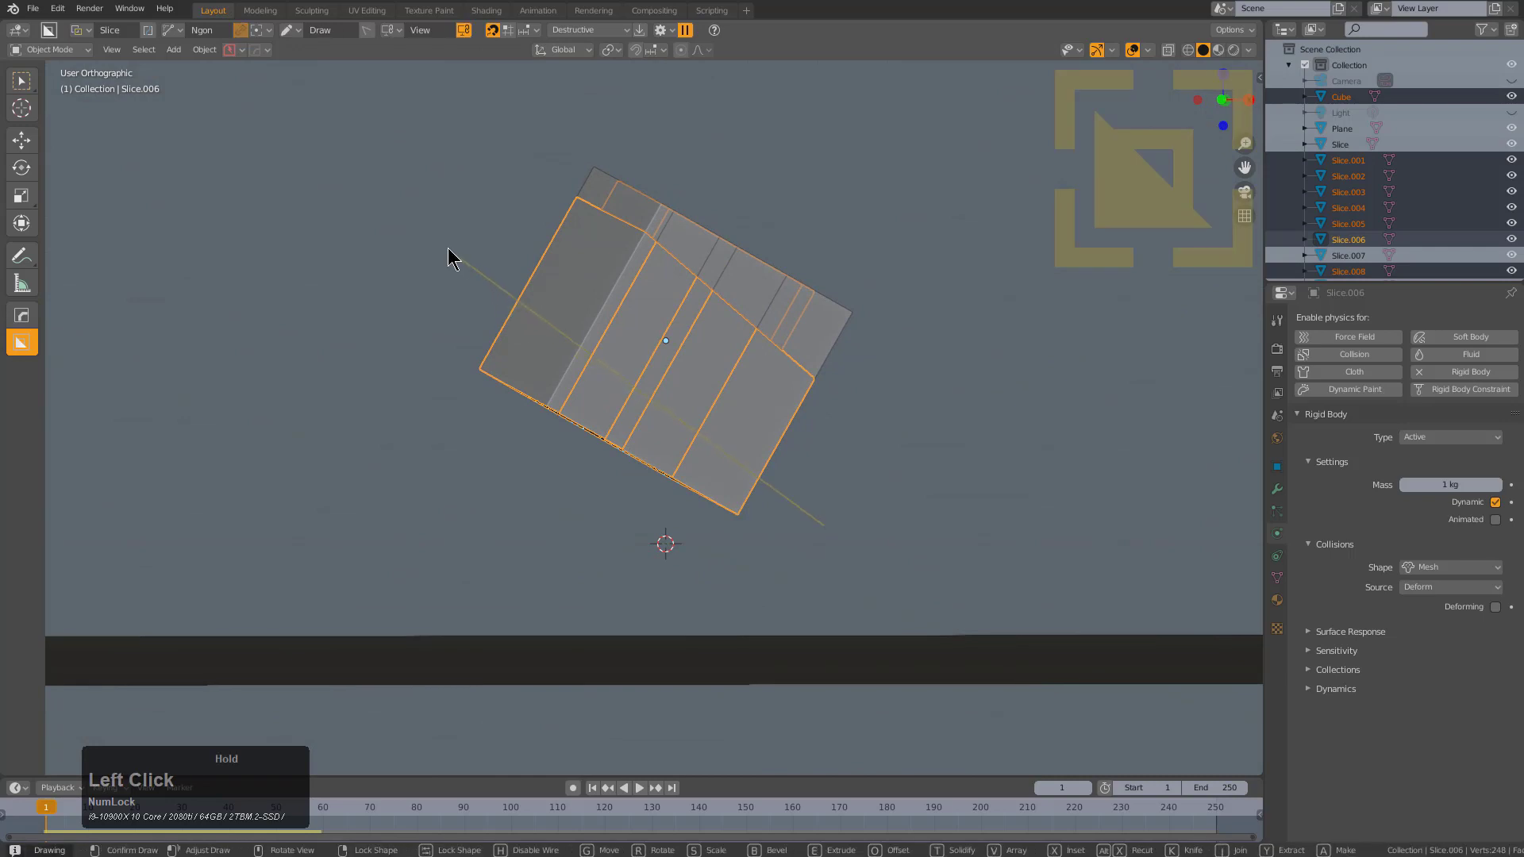
{"action": "left_click", "coordinate": [739, 598]}
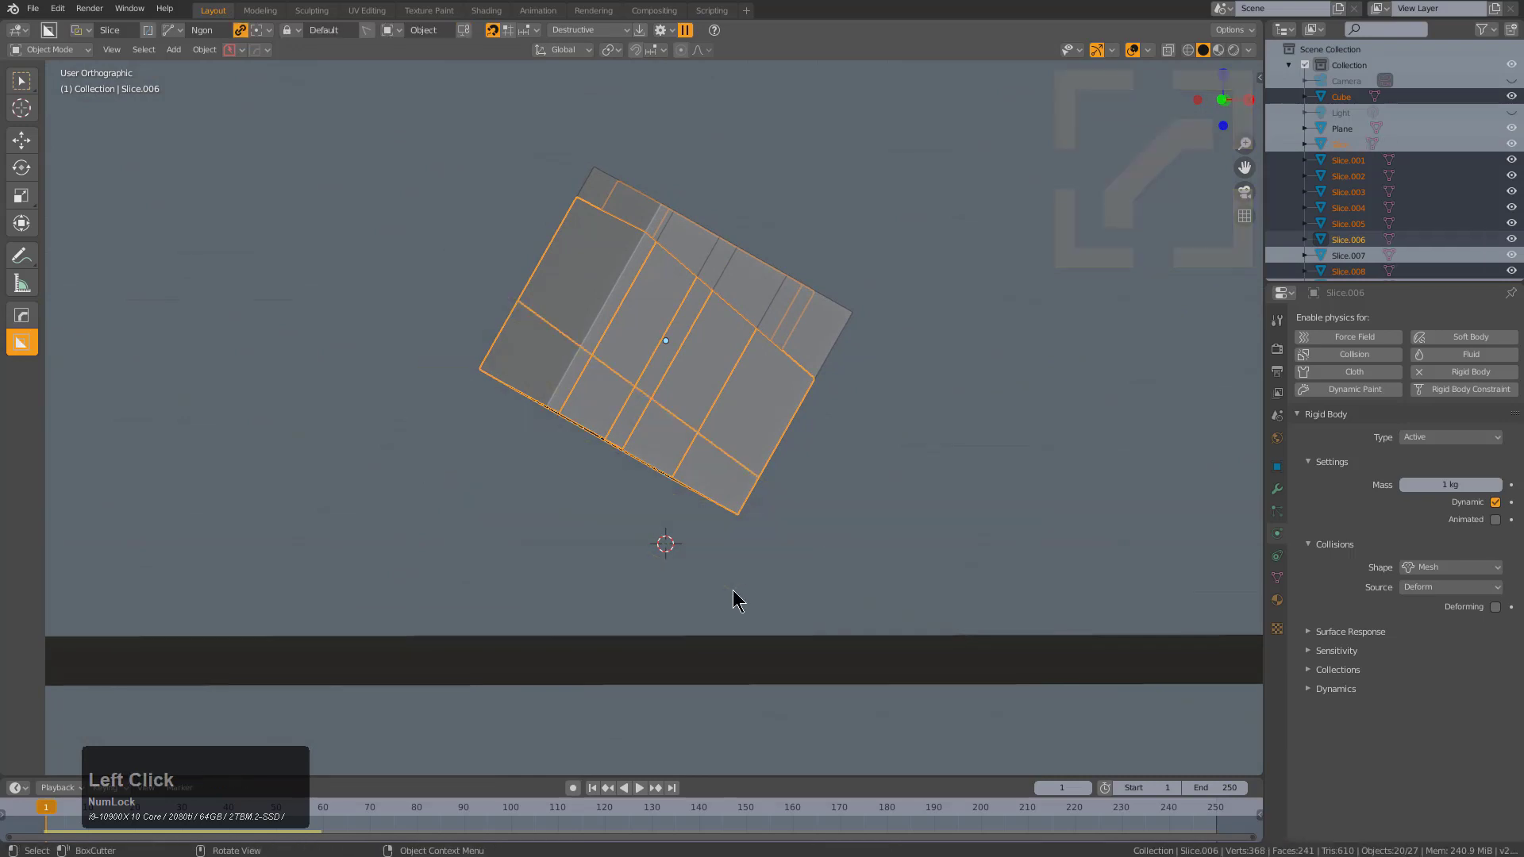
Draw a third closed slice through the pieces, then select all of them and bring up the Shift+S pie
{"action": "left_click_drag", "start_coordinate": [843, 449], "coordinate": [544, 210]}
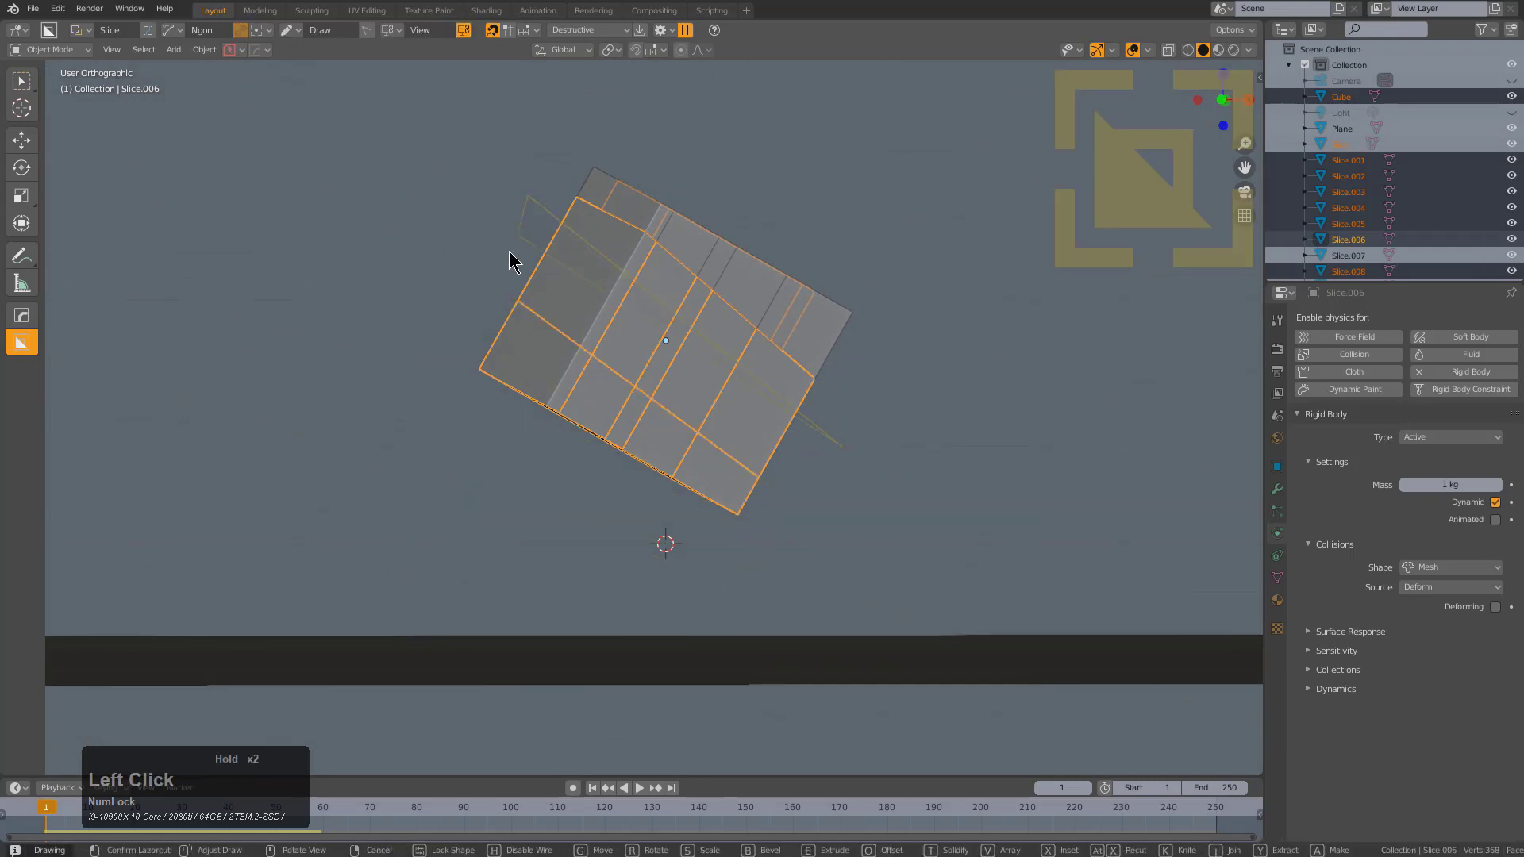
{"action": "double_click", "coordinate": [820, 524]}
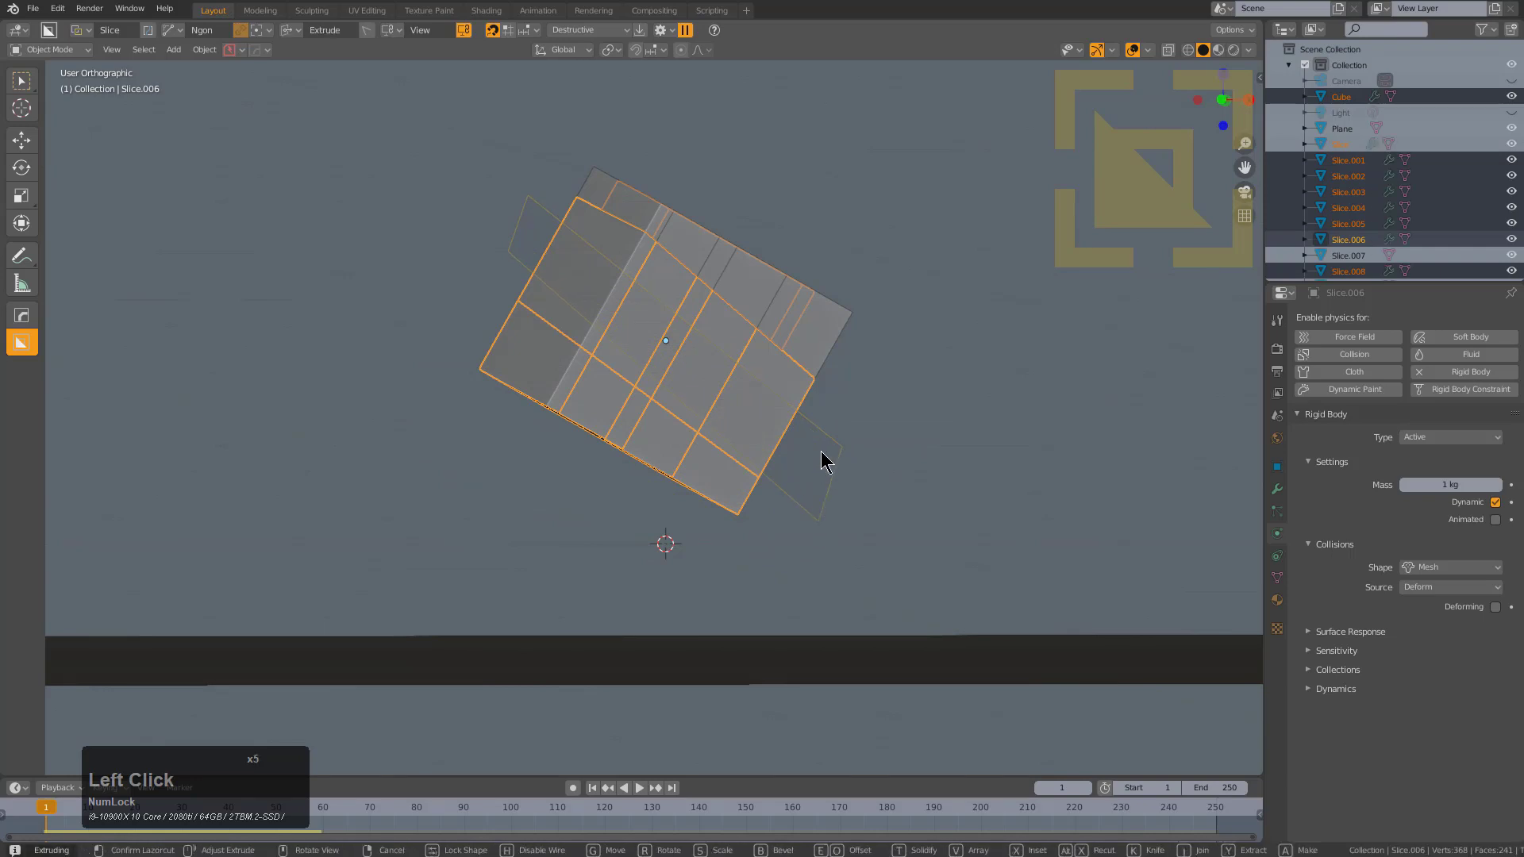
{"action": "left_click", "coordinate": [828, 510]}
{"action": "middle_click_drag", "start_coordinate": [831, 497], "coordinate": [680, 378]}
{"action": "left_click_drag", "start_coordinate": [848, 184], "coordinate": [380, 524]}
{"action": "key", "text": "shift+s"}
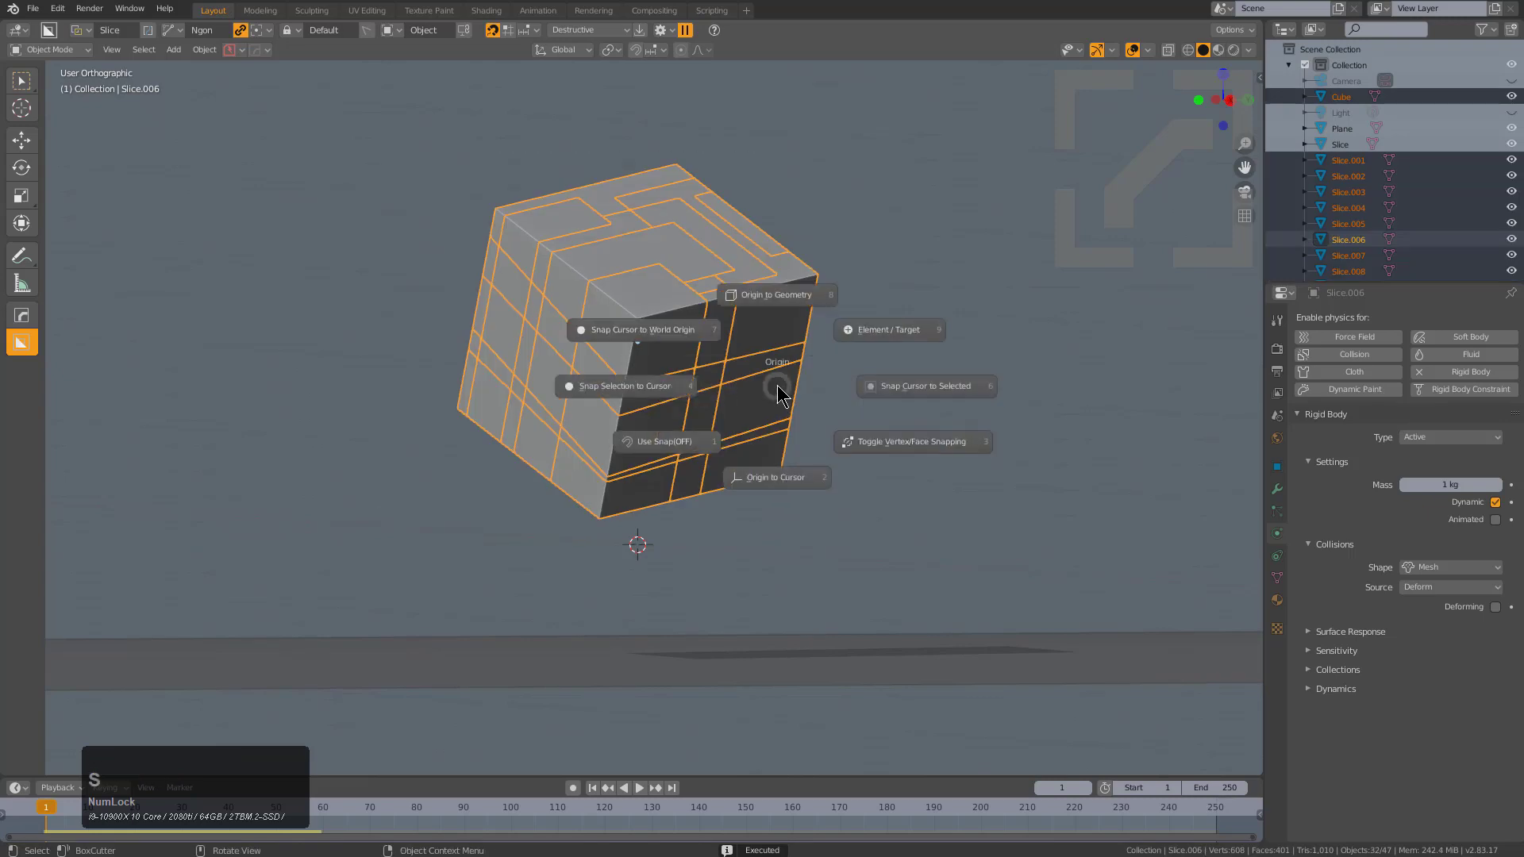
Set every selected piece's origin to its own geometry, then deselect all
{"action": "left_click", "coordinate": [790, 298]}
{"action": "key", "text": "alt+a"}
{"action": "middle_click_drag", "start_coordinate": [717, 330], "coordinate": [794, 401]}
Play the rigid body simulation to watch the pieces scatter, then rewind to frame 1
{"action": "key", "text": "shift+space"}
{"action": "scroll", "coordinate": [725, 364], "scroll_direction": "down", "scroll_amount": 3}
{"action": "scroll", "coordinate": [765, 391], "scroll_direction": "down", "scroll_amount": 2}
{"action": "scroll", "coordinate": [803, 378], "scroll_direction": "up", "scroll_amount": 3}
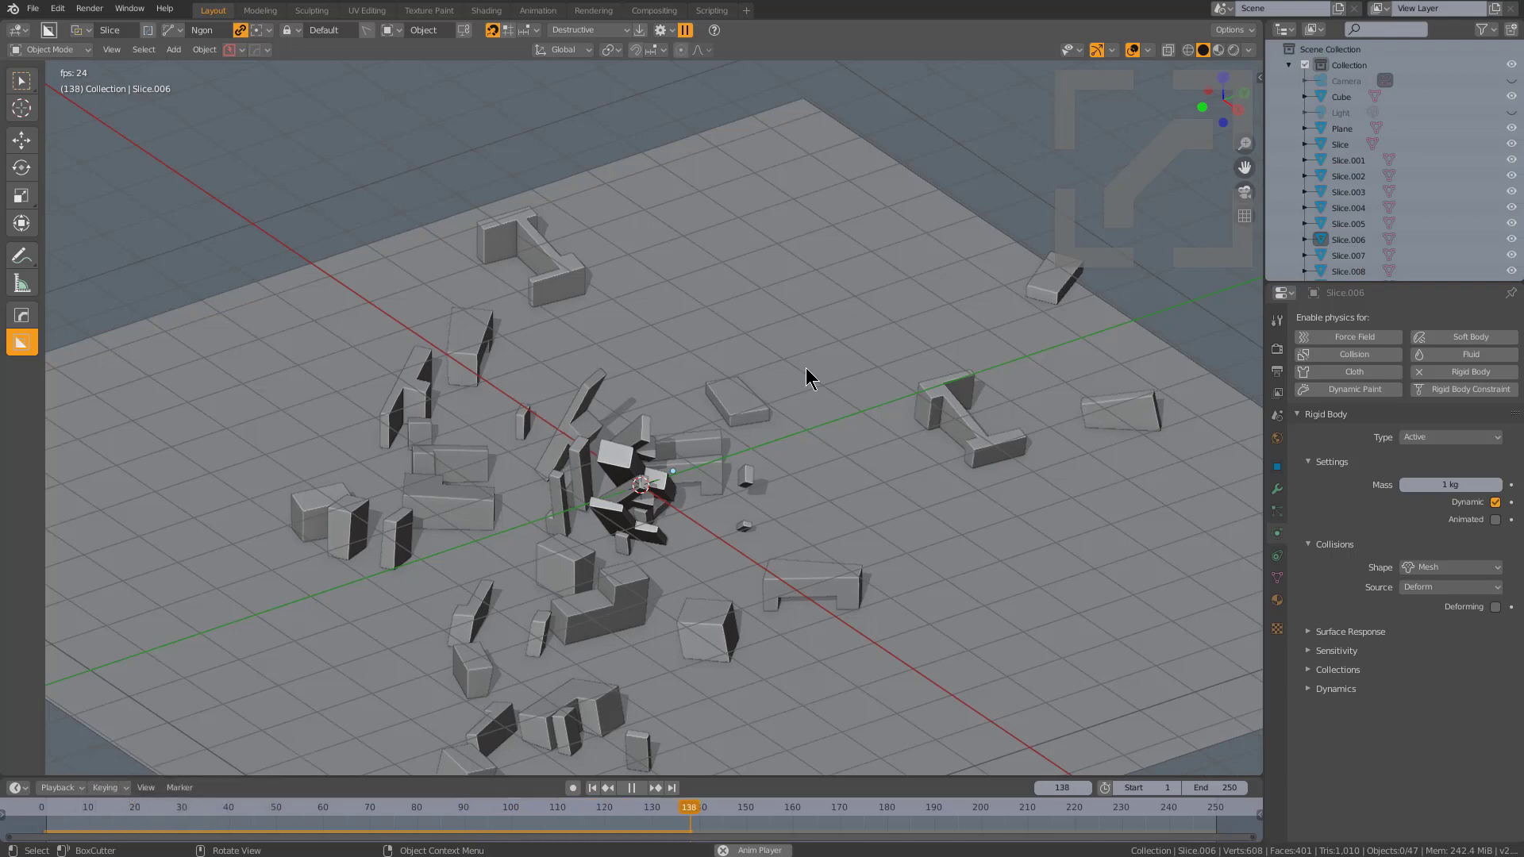
{"action": "key", "text": "shift+Left"}
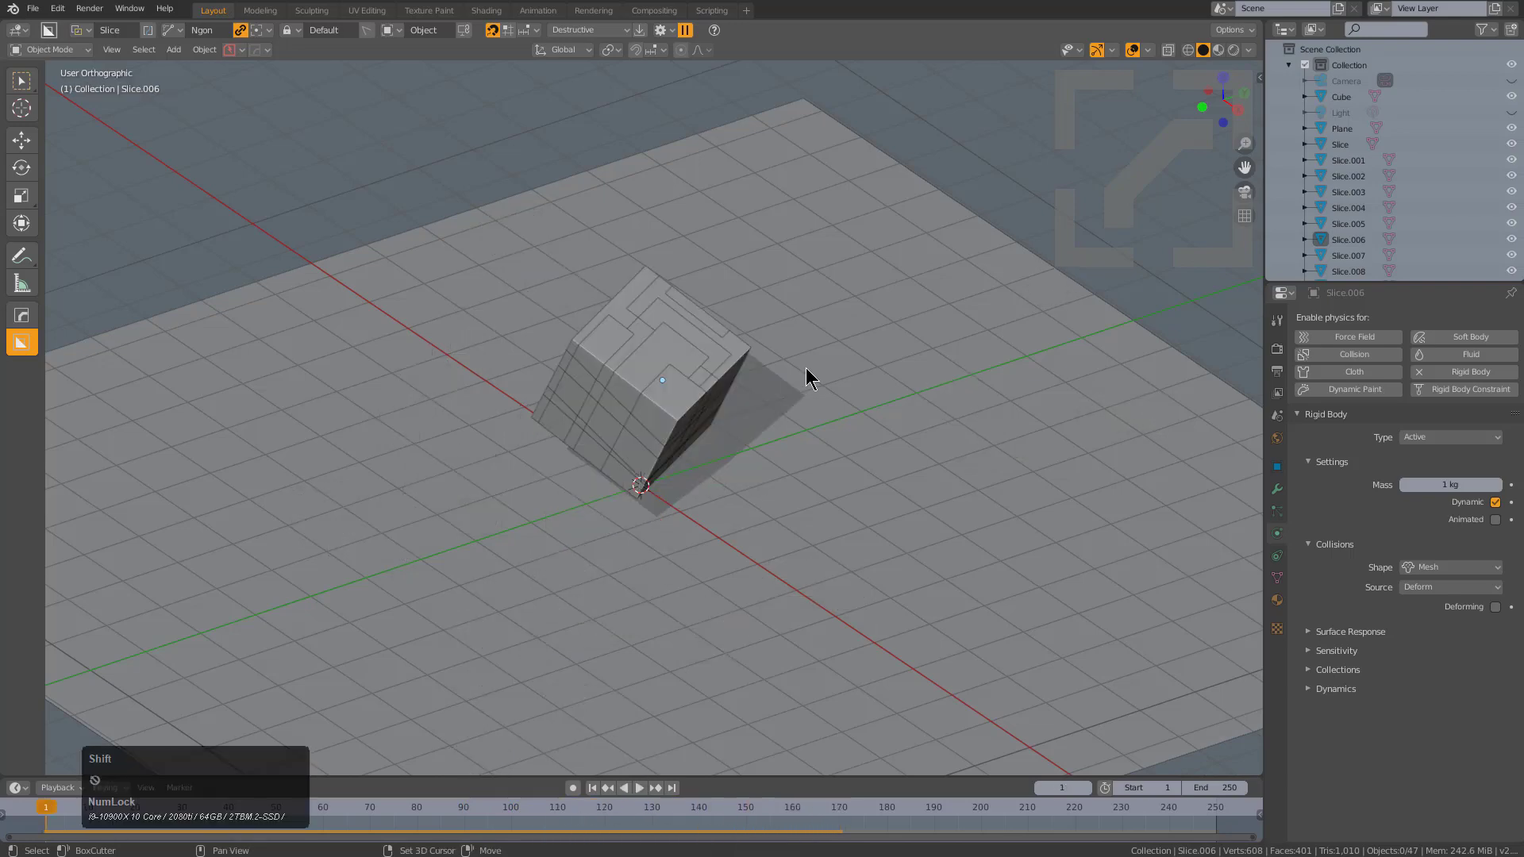
{"action": "mouse_move", "coordinate": [786, 375]}
{"action": "middle_mouse_down"}
{"action": "mouse_move", "coordinate": [830, 401]}
{"action": "mouse_move", "coordinate": [779, 409]}
{"action": "mouse_move", "coordinate": [755, 391]}
{"action": "mouse_move", "coordinate": [797, 378]}
{"action": "mouse_move", "coordinate": [779, 375]}
{"action": "middle_mouse_up"}
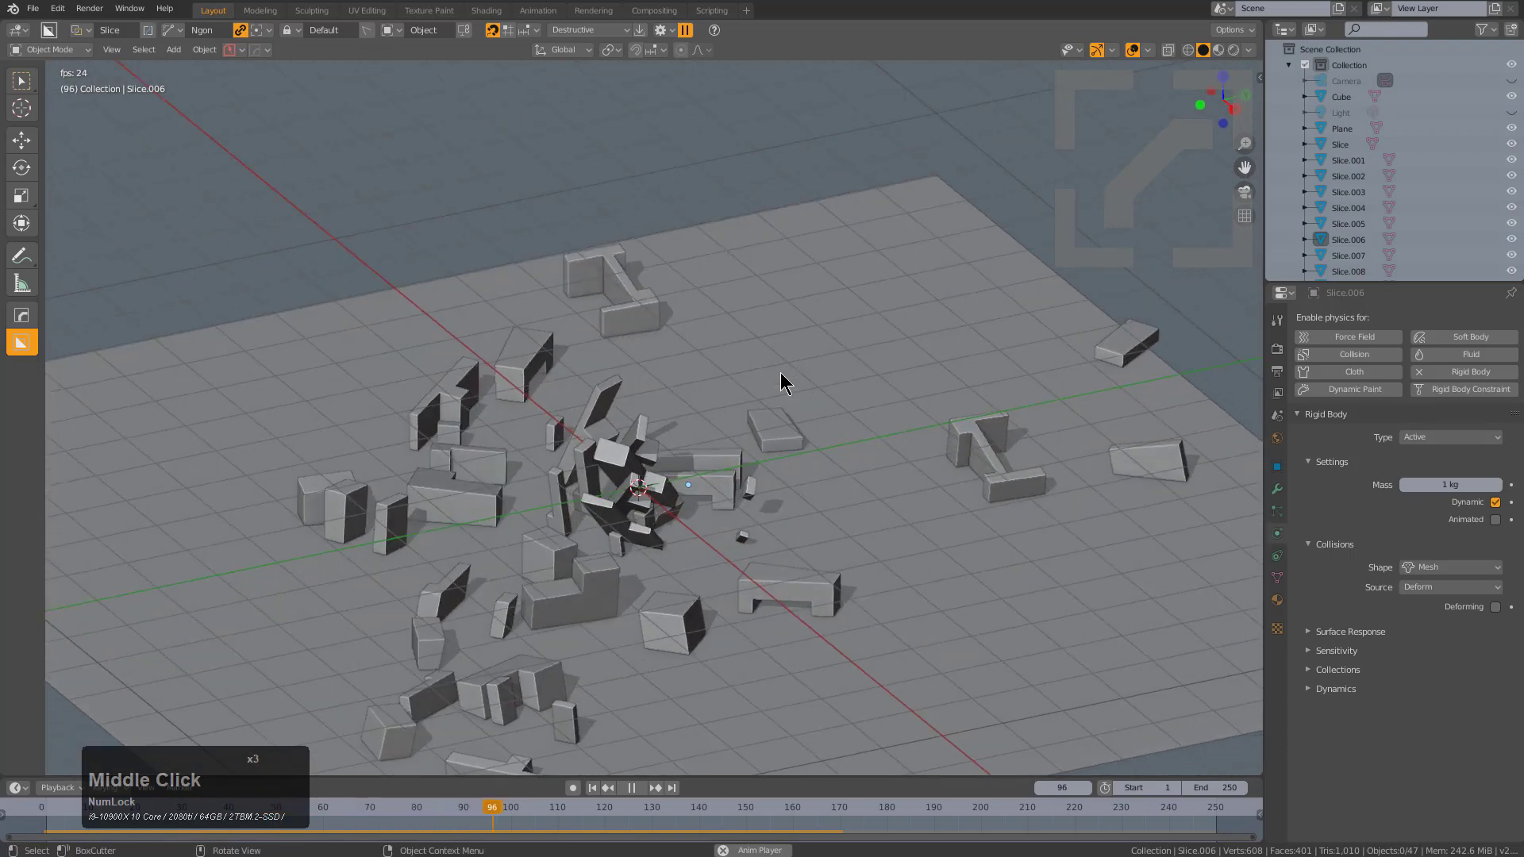
{"action": "key", "text": "shift+Left"}
Switch to Scene properties and turn scene Gravity off
{"action": "key", "text": "Escape"}
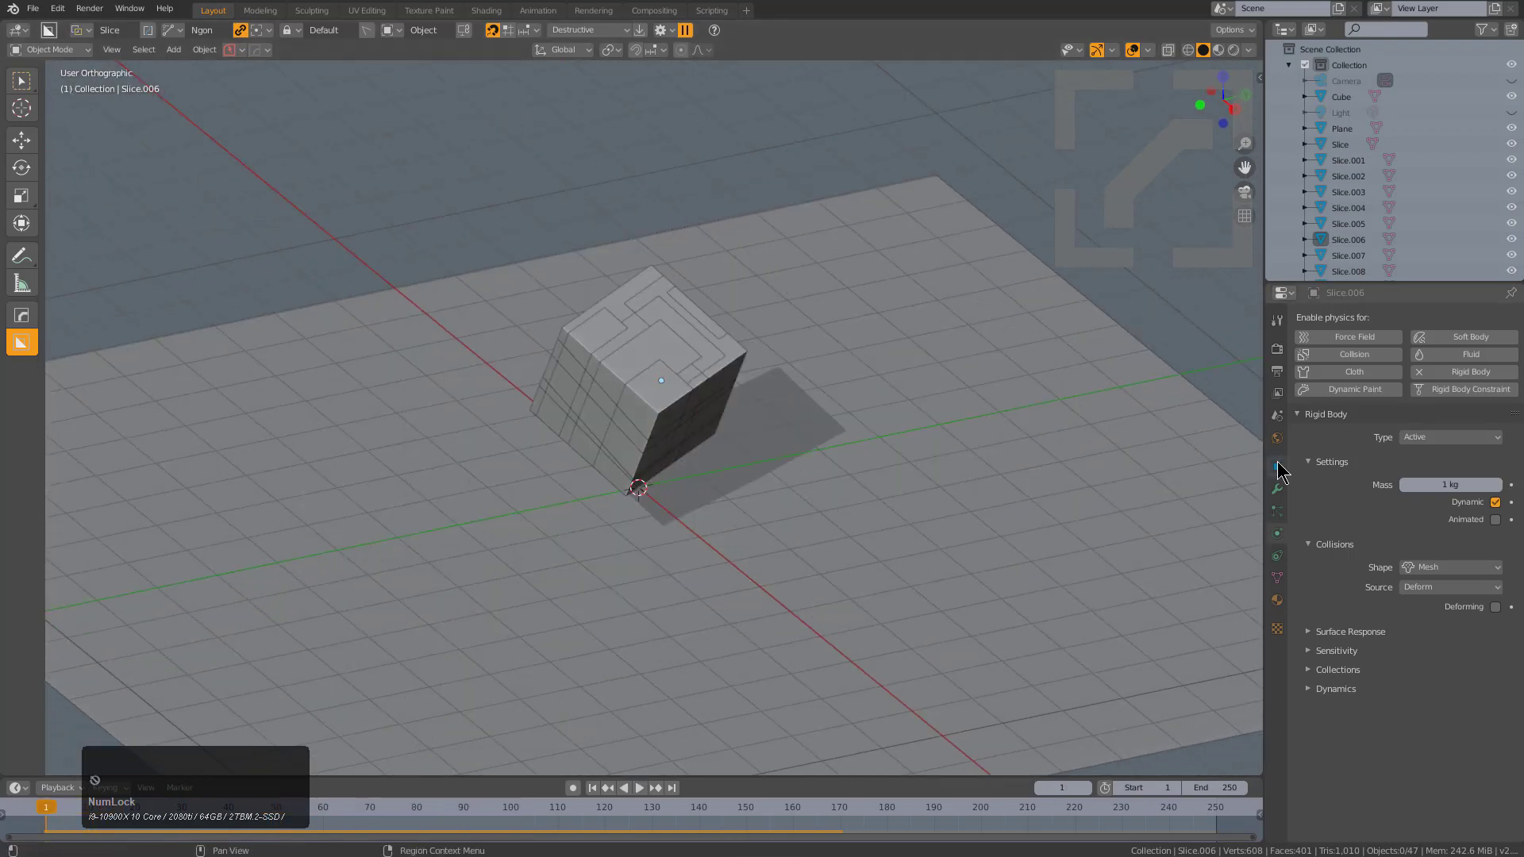
{"action": "left_click", "coordinate": [1277, 438]}
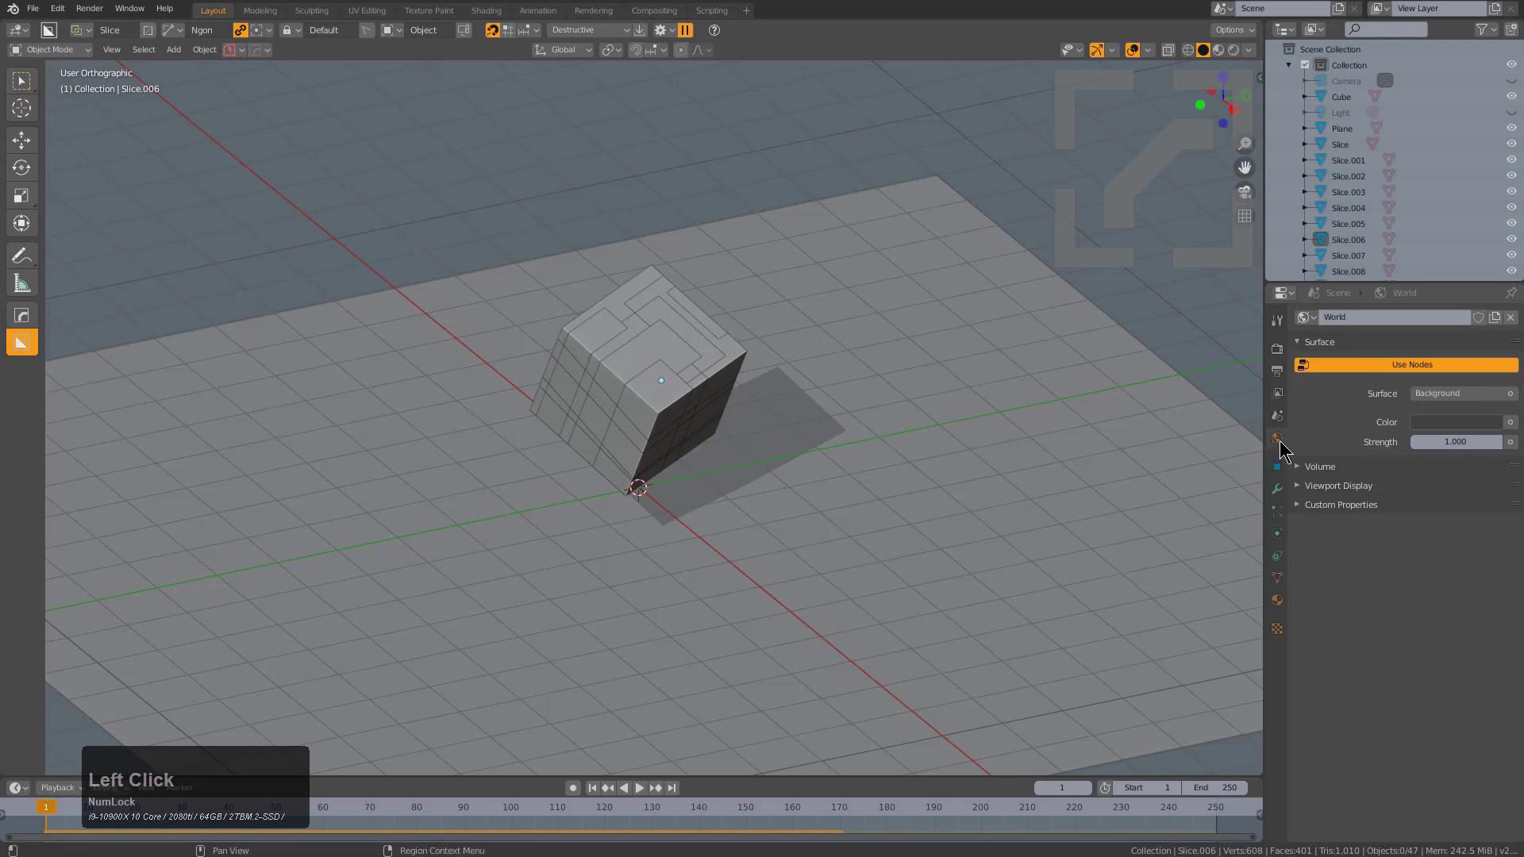
{"action": "left_click", "coordinate": [1276, 416]}
{"action": "left_click", "coordinate": [1311, 420]}
{"action": "scroll", "coordinate": [759, 378], "scroll_direction": "down", "scroll_amount": 4}
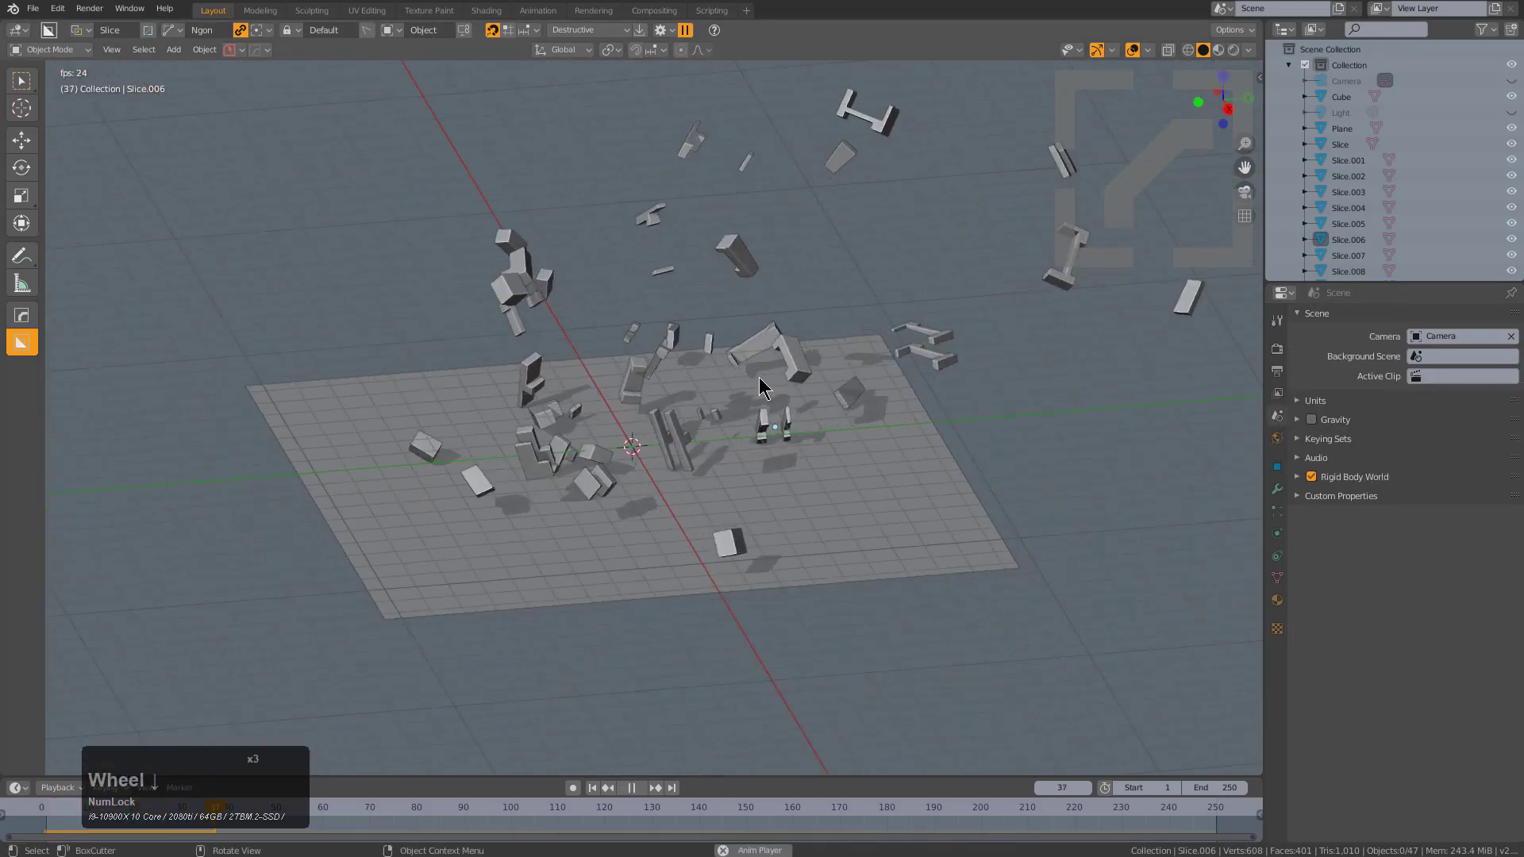
{"action": "middle_click_drag", "start_coordinate": [759, 378], "coordinate": [797, 363]}
{"action": "key", "text": "Escape"}
{"action": "scroll", "coordinate": [681, 367], "scroll_direction": "up", "scroll_amount": 6}
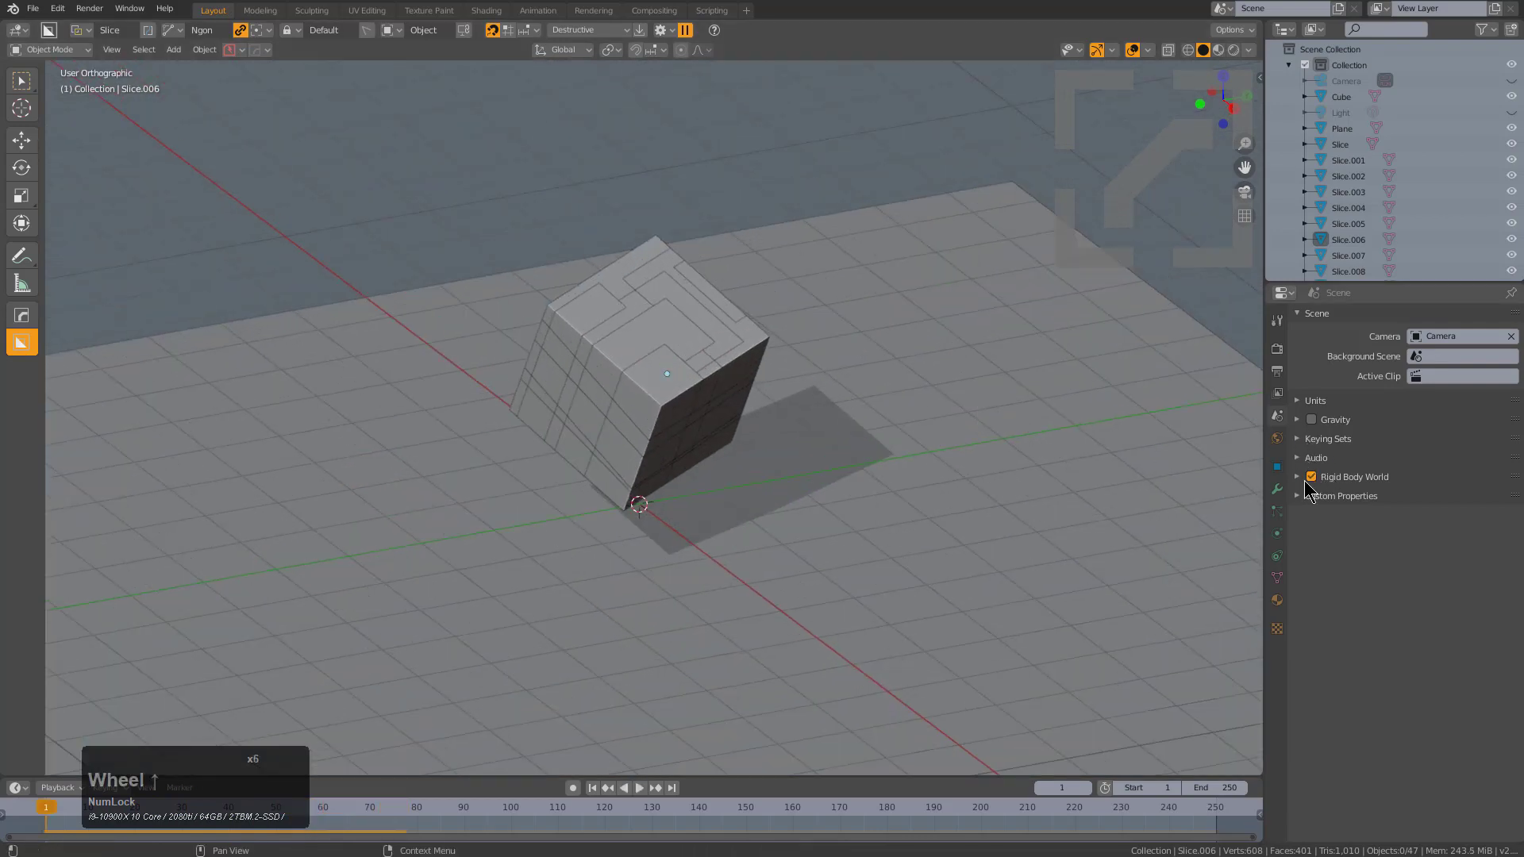
Expand Rigid Body World, test the simulation playback, then turn Gravity back on
{"action": "left_click", "coordinate": [1297, 477]}
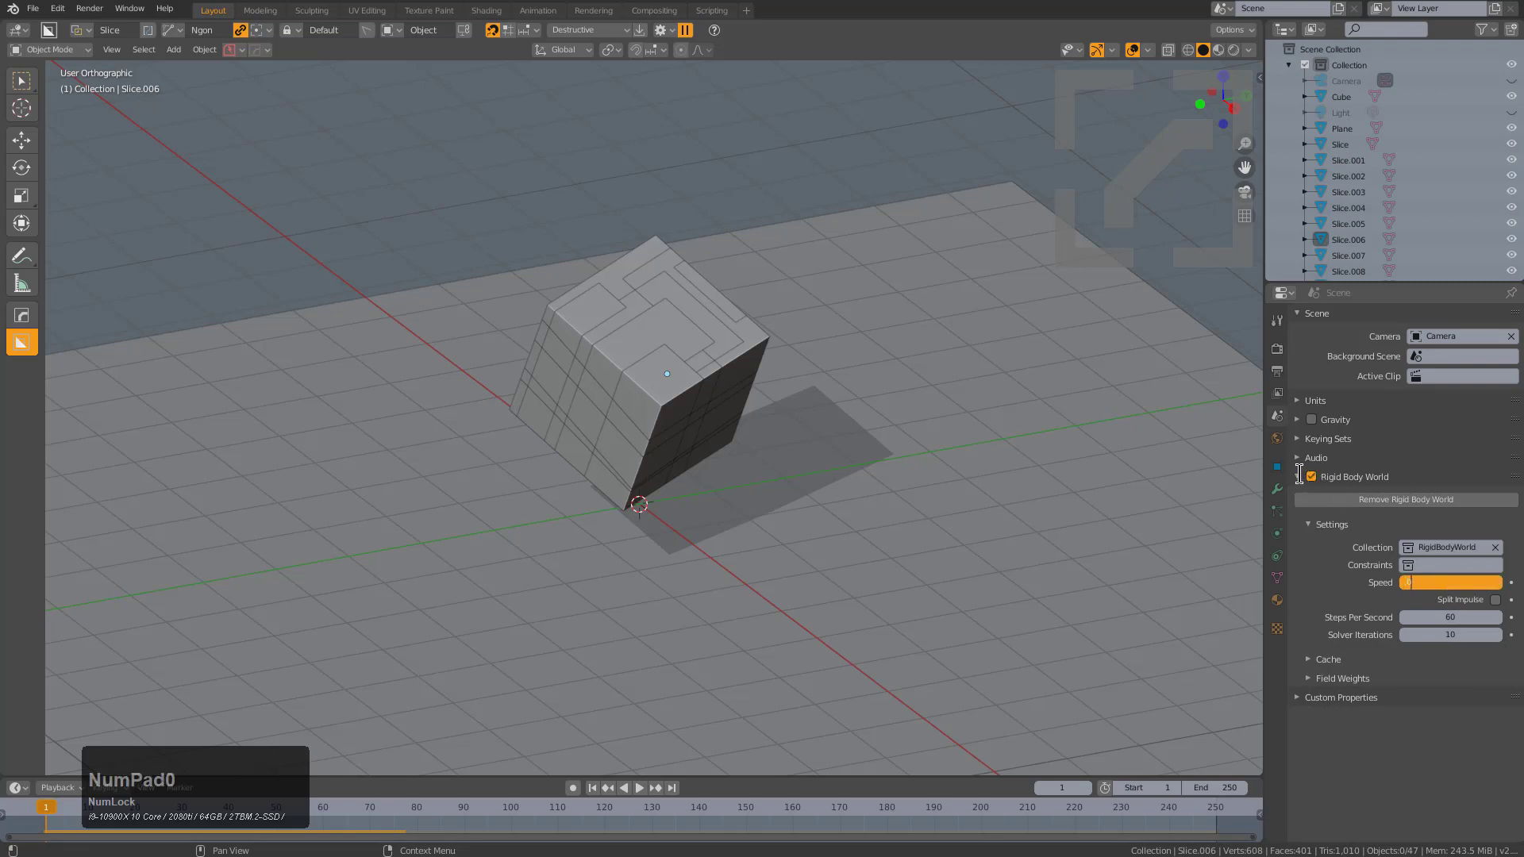
{"action": "key", "text": "space"}
{"action": "scroll", "coordinate": [849, 470], "scroll_direction": "down", "scroll_amount": 3}
{"action": "key", "text": "Escape"}
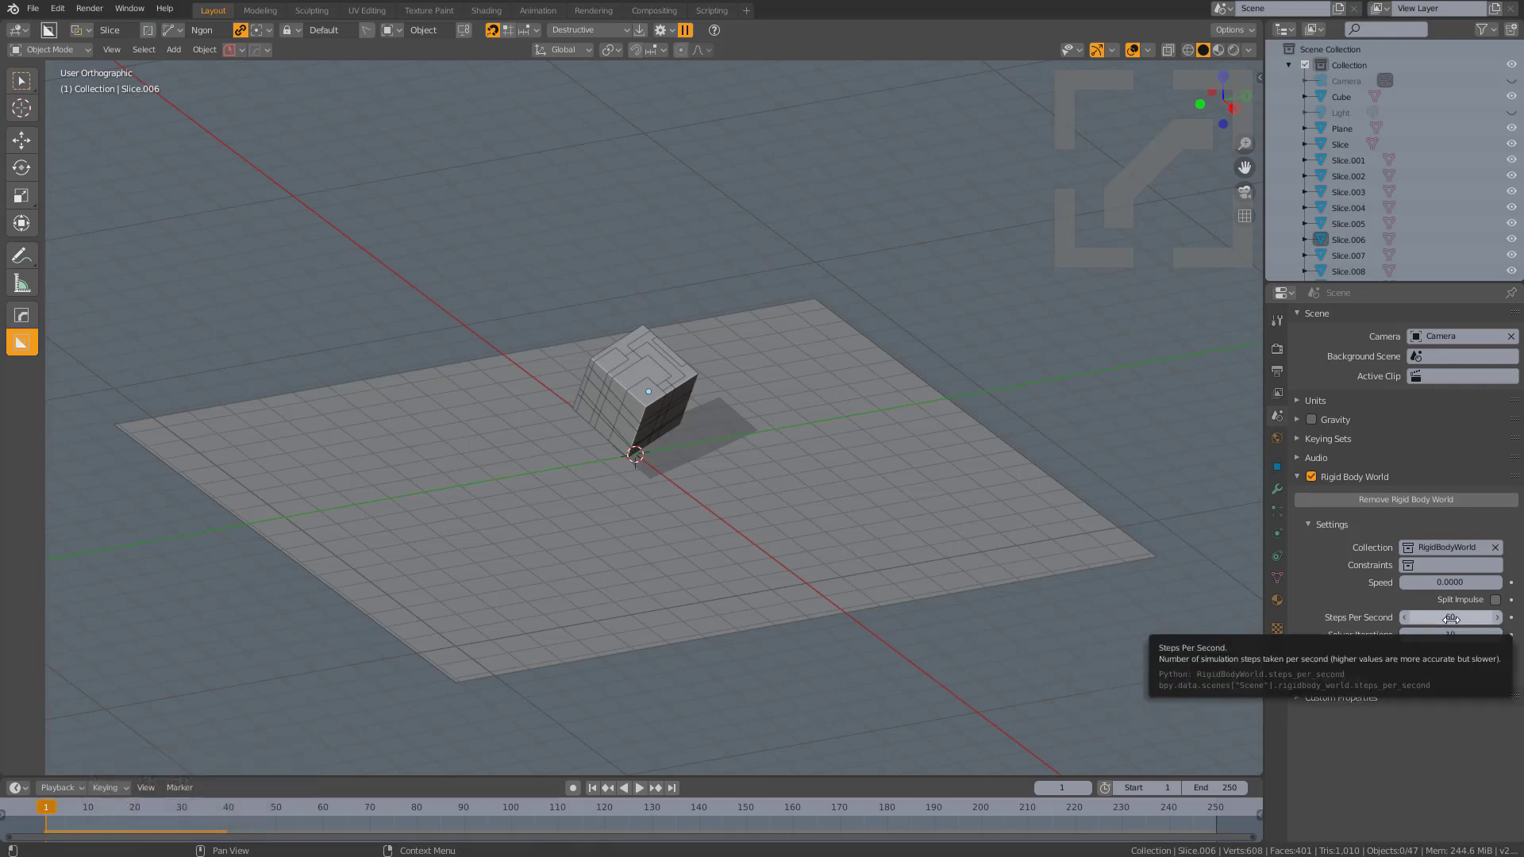
{"action": "key", "text": "space"}
{"action": "middle_click_drag", "start_coordinate": [747, 389], "coordinate": [726, 394]}
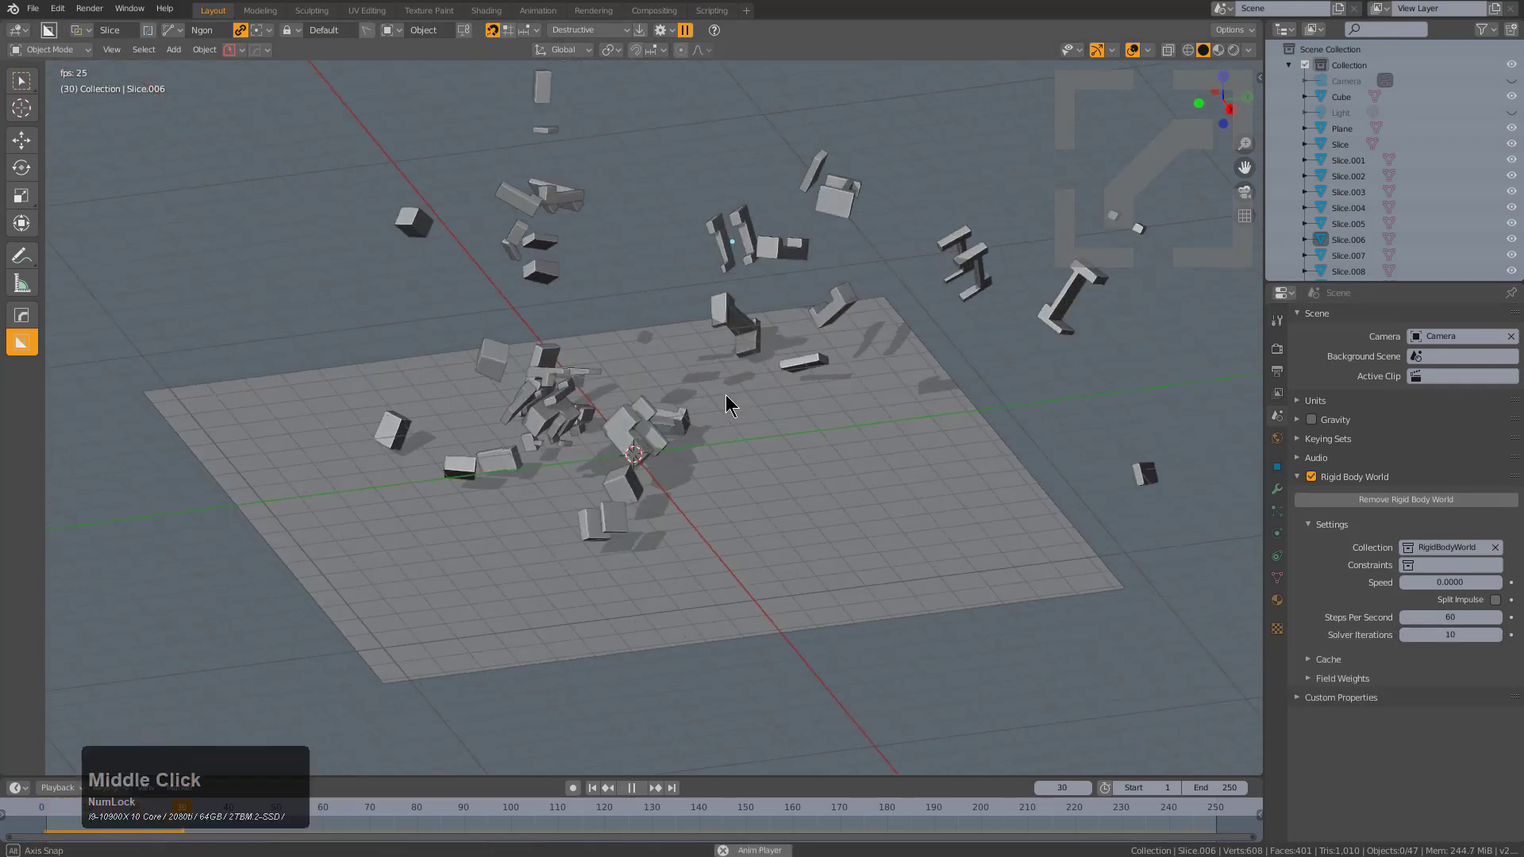
{"action": "scroll", "coordinate": [726, 393], "scroll_direction": "down", "scroll_amount": 2}
{"action": "key", "text": "Escape"}
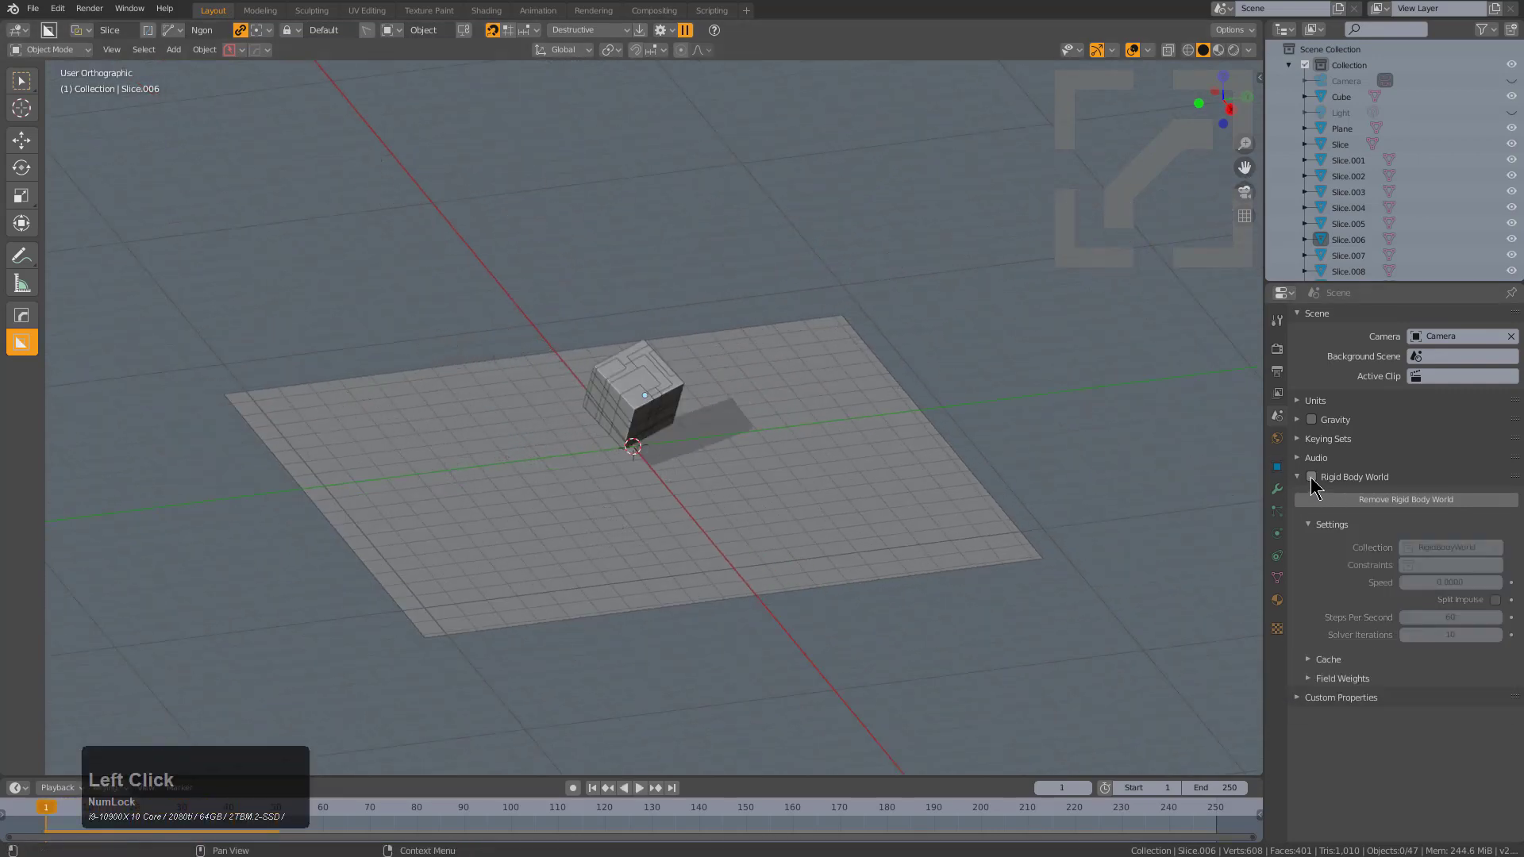
{"action": "left_click", "coordinate": [1312, 420]}
Replay the simulation and orbit around the shattering cube
{"action": "key", "text": "space"}
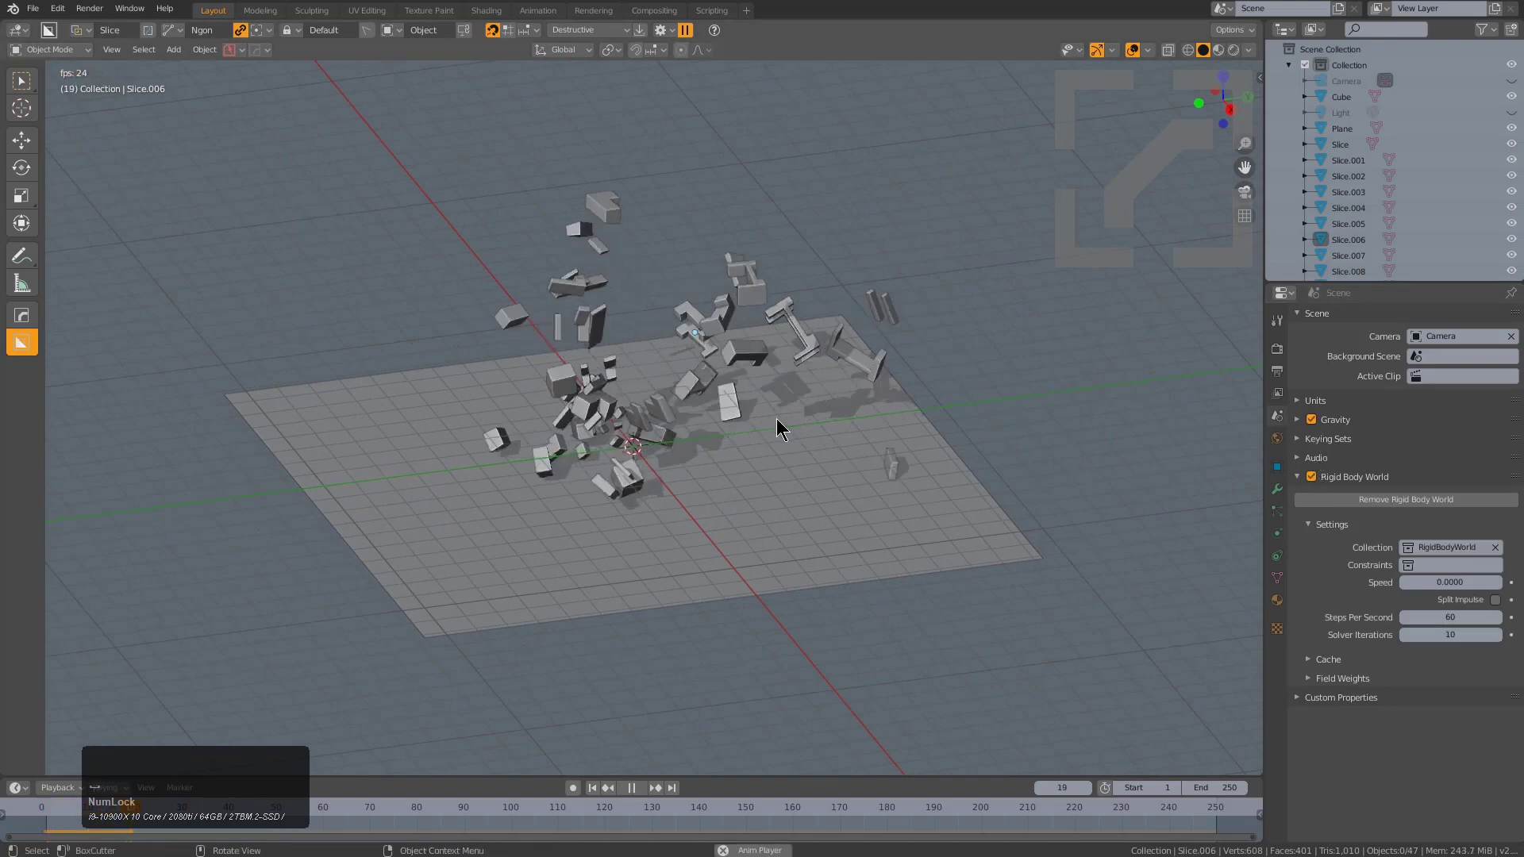
{"action": "mouse_move", "coordinate": [776, 417]}
{"action": "middle_mouse_down"}
{"action": "mouse_move", "coordinate": [708, 412]}
{"action": "mouse_move", "coordinate": [754, 413]}
{"action": "middle_mouse_up"}
{"action": "scroll", "coordinate": [693, 417], "scroll_direction": "down", "scroll_amount": 3}
{"action": "scroll", "coordinate": [754, 411], "scroll_direction": "up", "scroll_amount": 2}
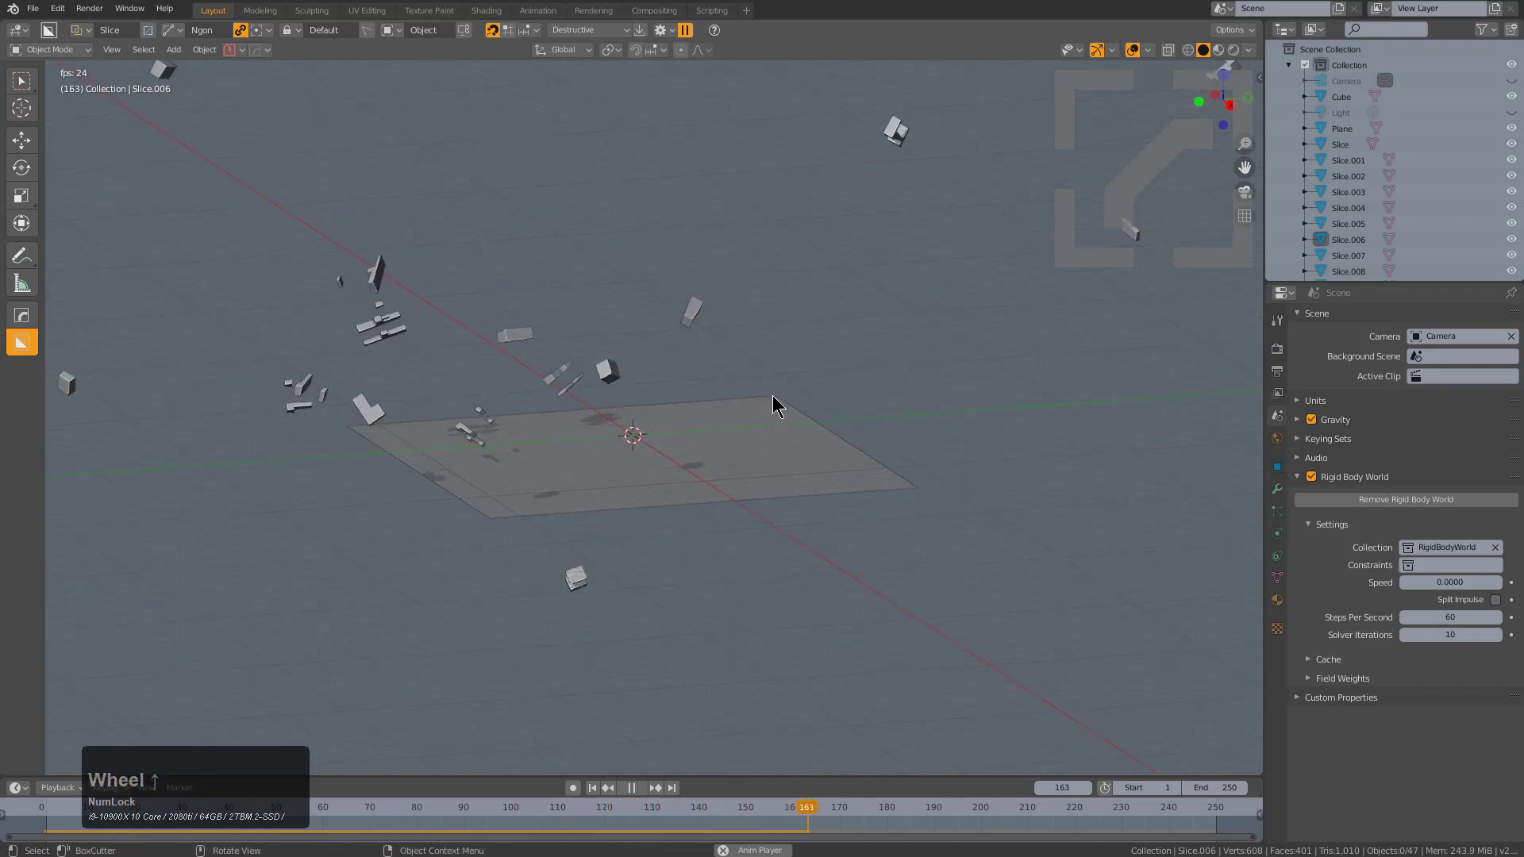
{"action": "key", "text": "Escape"}
{"action": "key", "text": "space"}
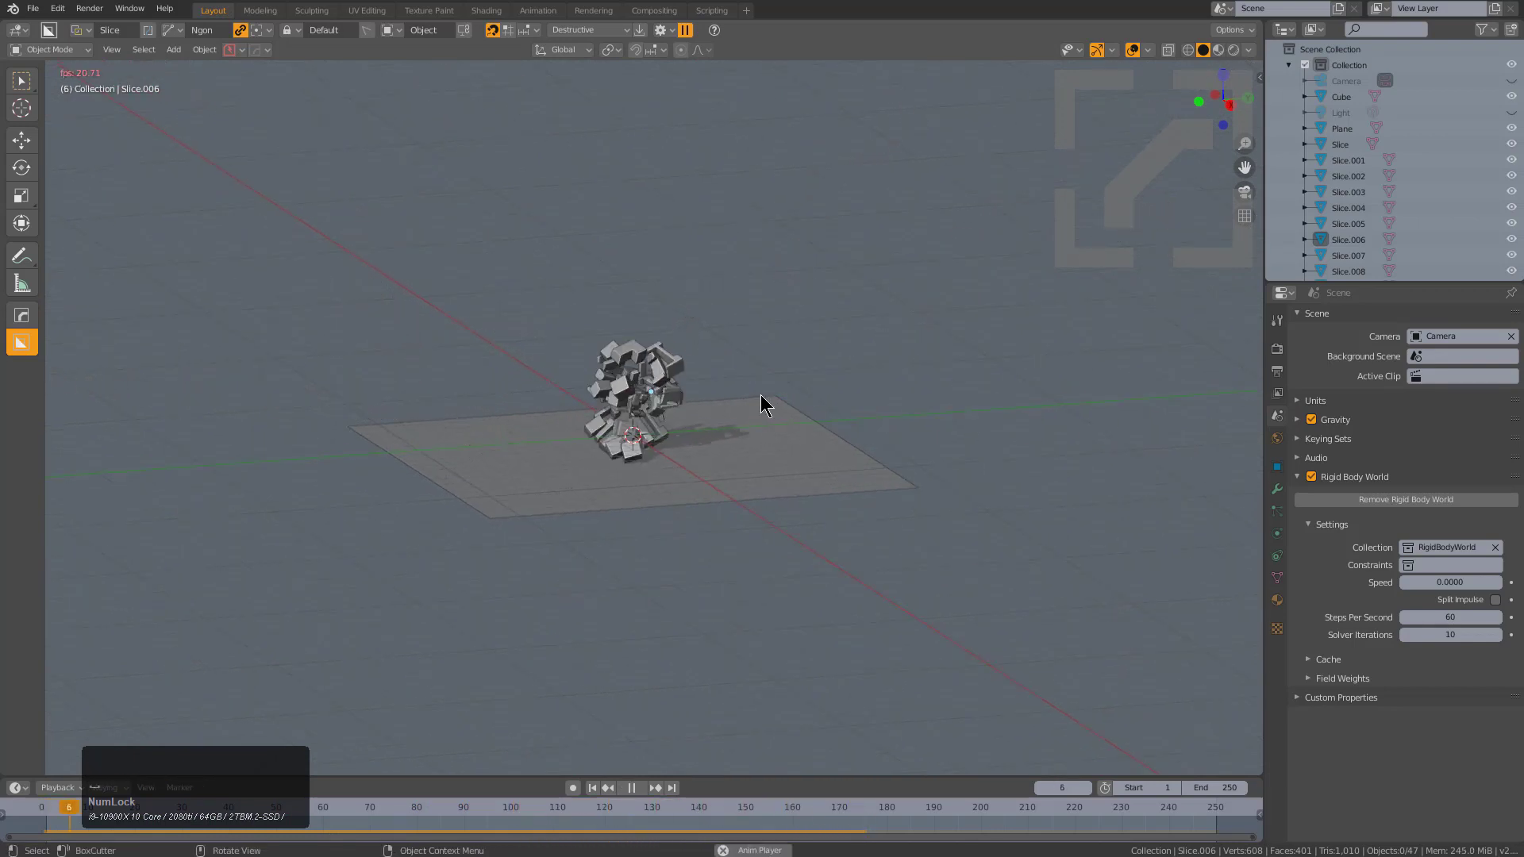
Set the Rigid Body World Speed to 0.020 and rewind playback to frame 1
{"action": "left_click", "coordinate": [1445, 583]}
{"action": "key", "text": "KP_Enter"}
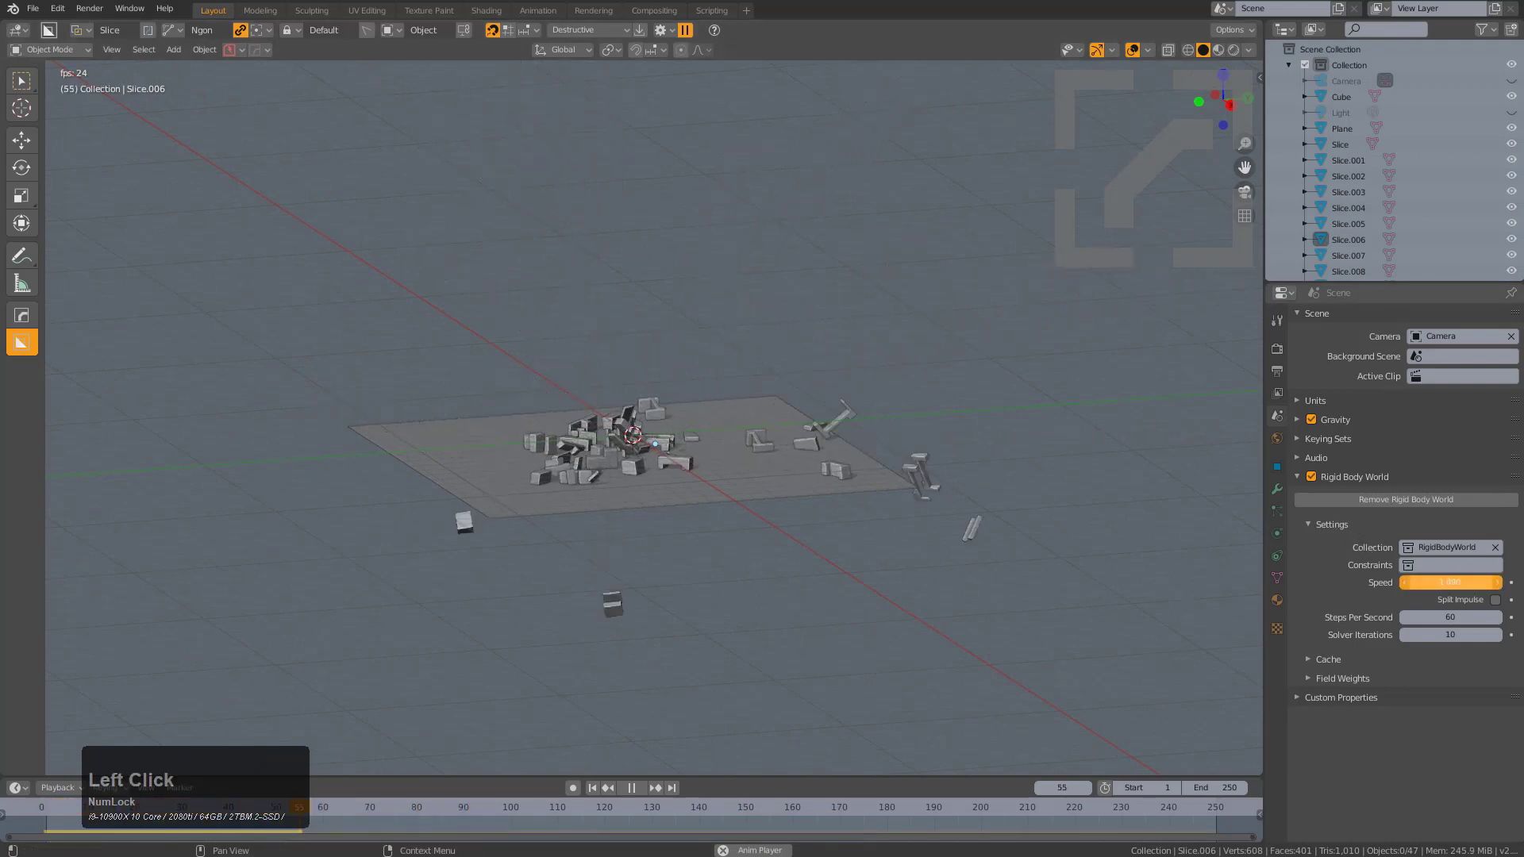
{"action": "key", "text": "shift+Left"}
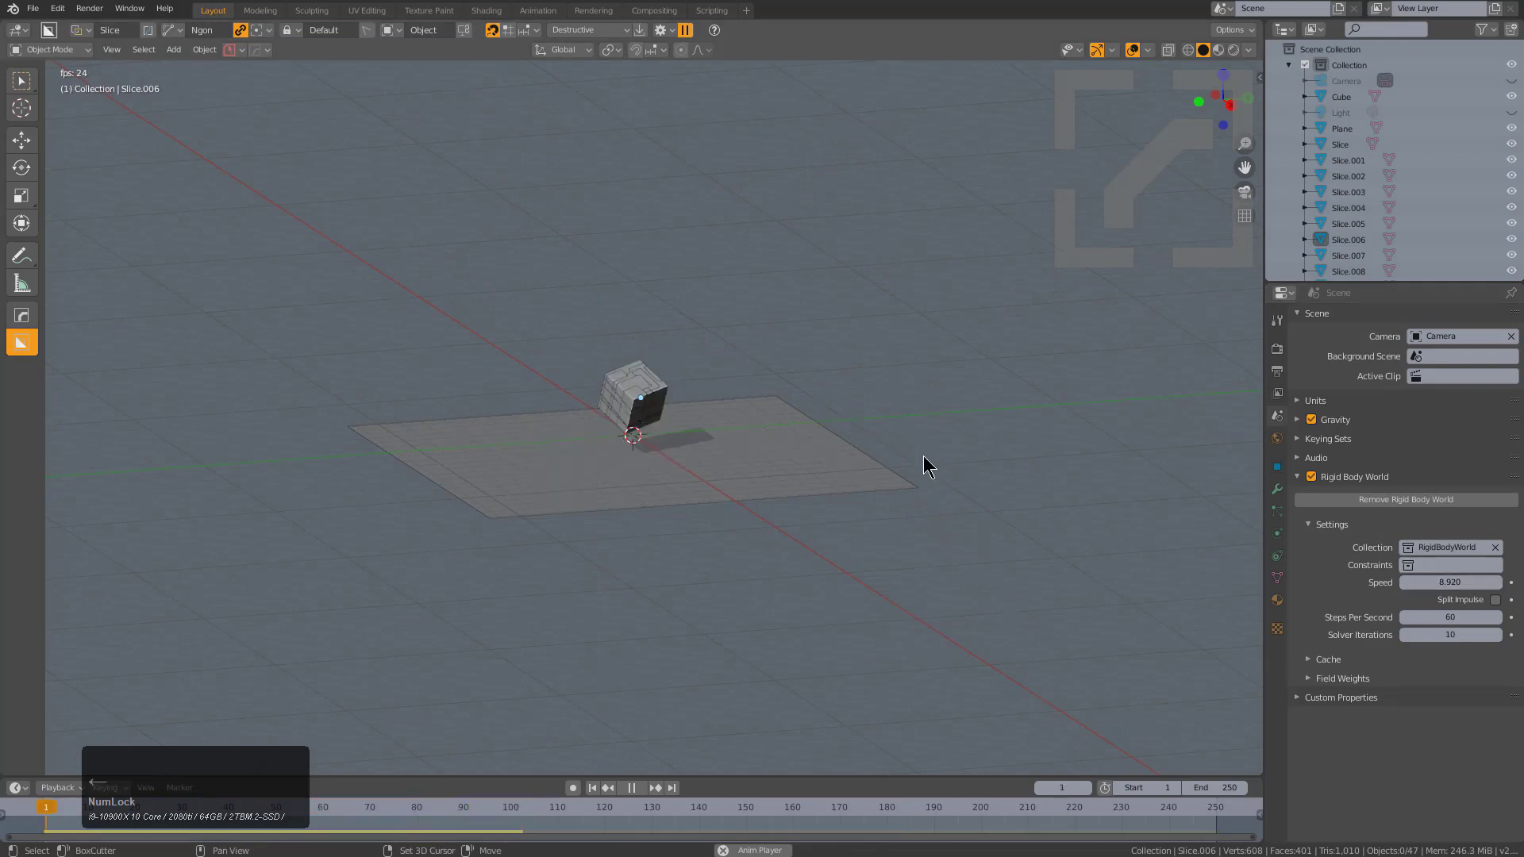
{"action": "key", "text": "Escape"}
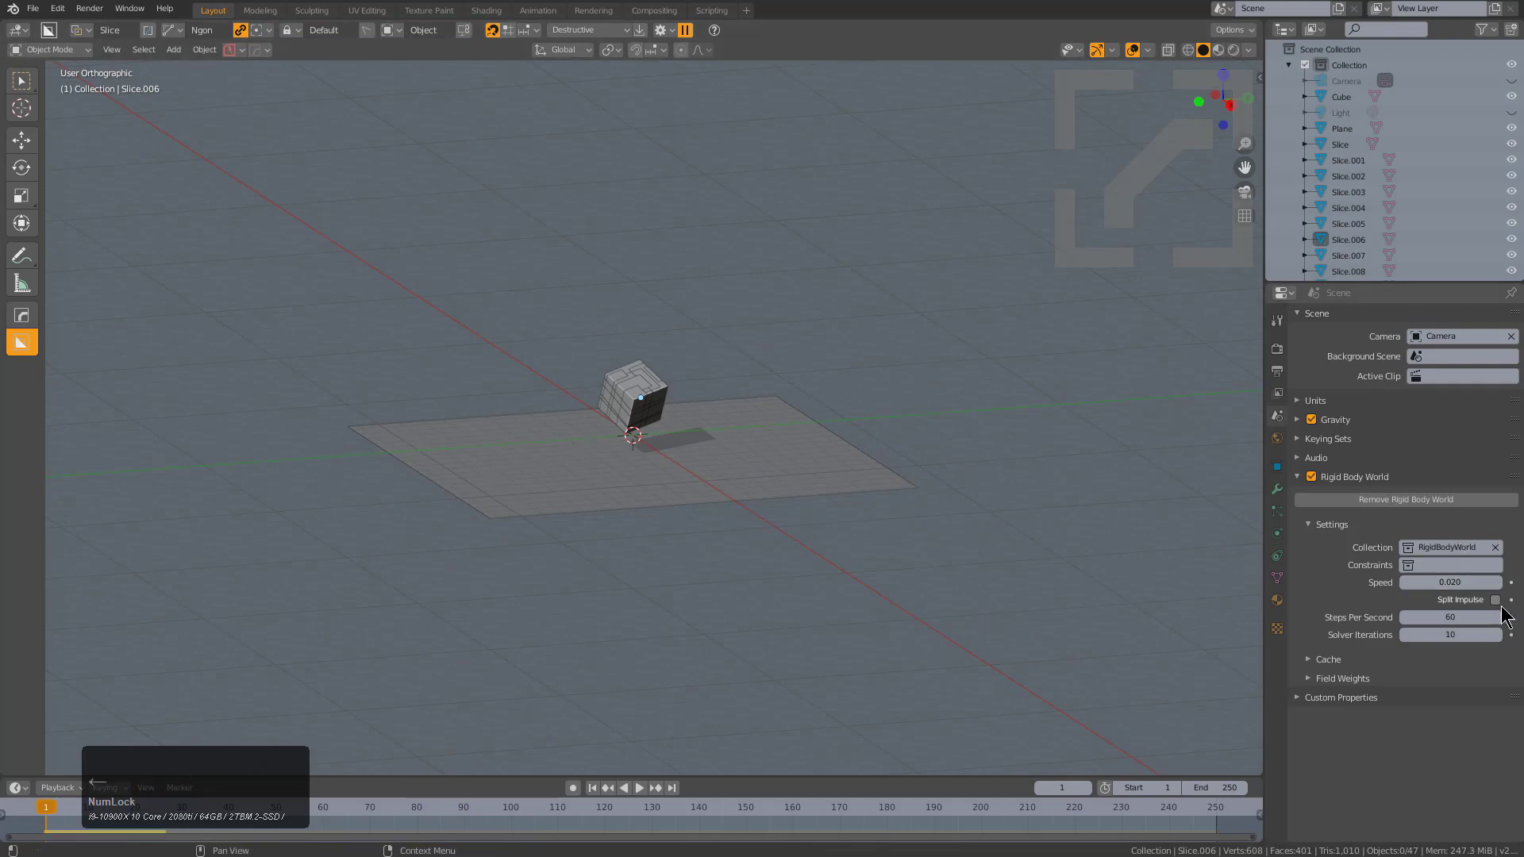
Replay the simulation several times from frame 1, orbiting around the flying fragments
{"action": "key", "text": "space"}
{"action": "scroll", "coordinate": [750, 363], "scroll_direction": "up", "scroll_amount": 6}
{"action": "middle_click_drag", "start_coordinate": [757, 354], "coordinate": [706, 416]}
{"action": "scroll", "coordinate": [684, 375], "scroll_direction": "up", "scroll_amount": 3}
{"action": "scroll", "coordinate": [669, 373], "scroll_direction": "down", "scroll_amount": 2}
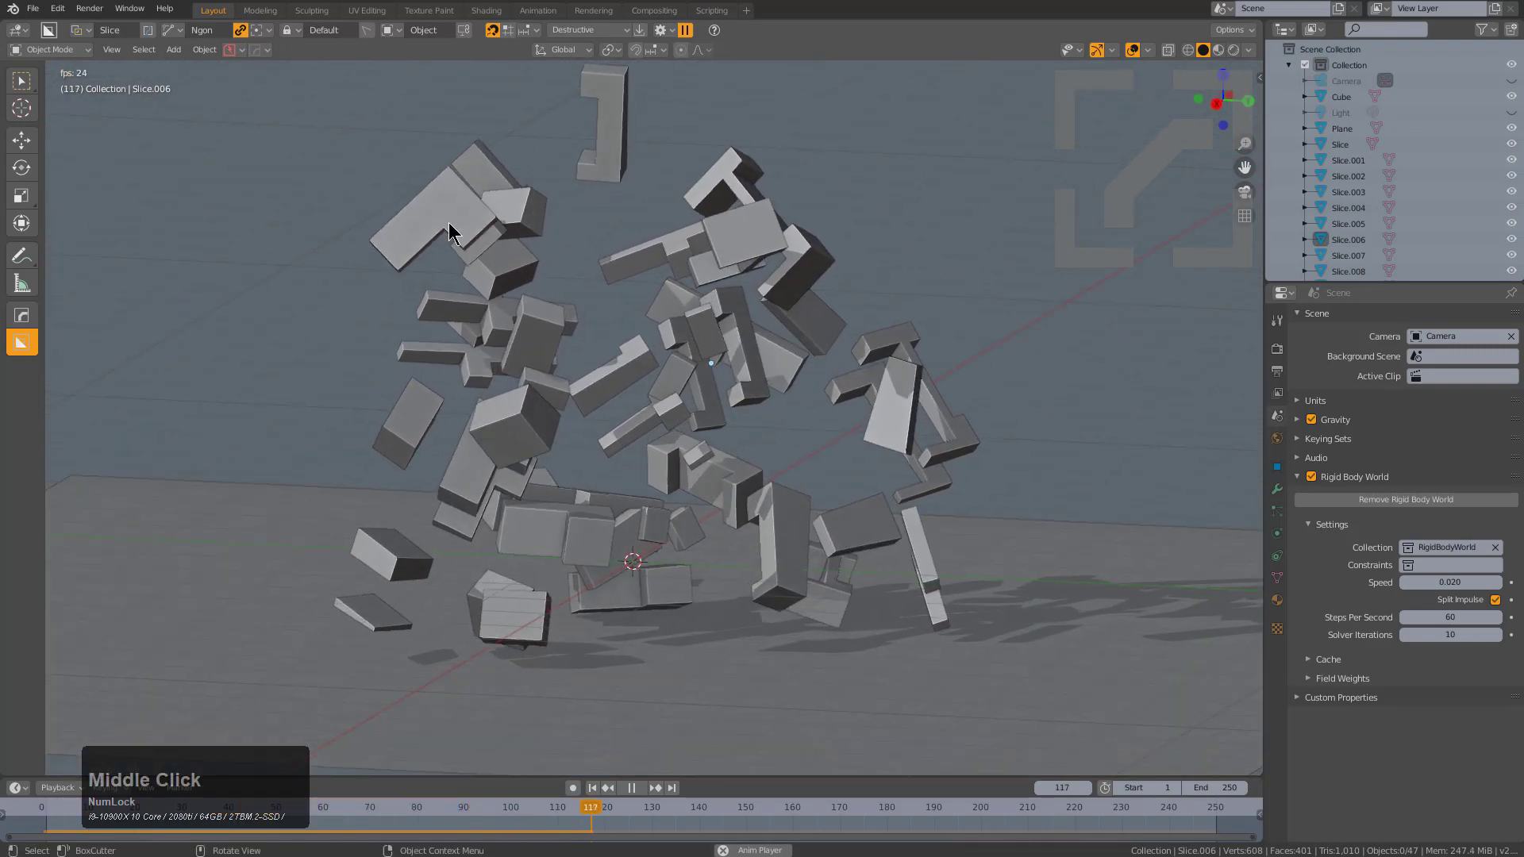
{"action": "scroll", "coordinate": [667, 421], "scroll_direction": "down", "scroll_amount": 2}
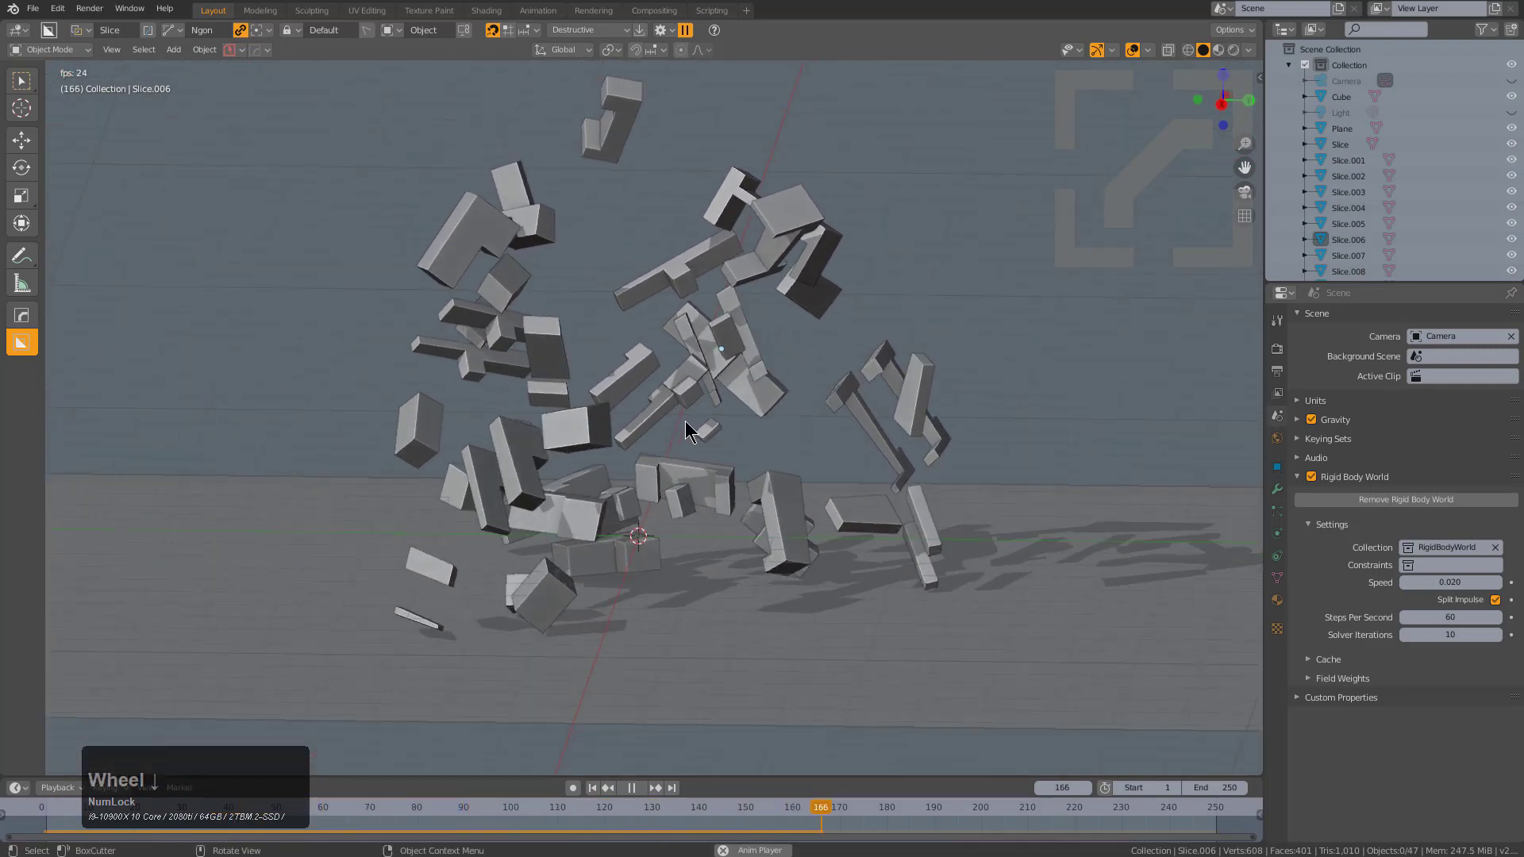
{"action": "middle_click_drag", "start_coordinate": [667, 421], "coordinate": [713, 415]}
{"action": "key", "text": "shift+Left"}
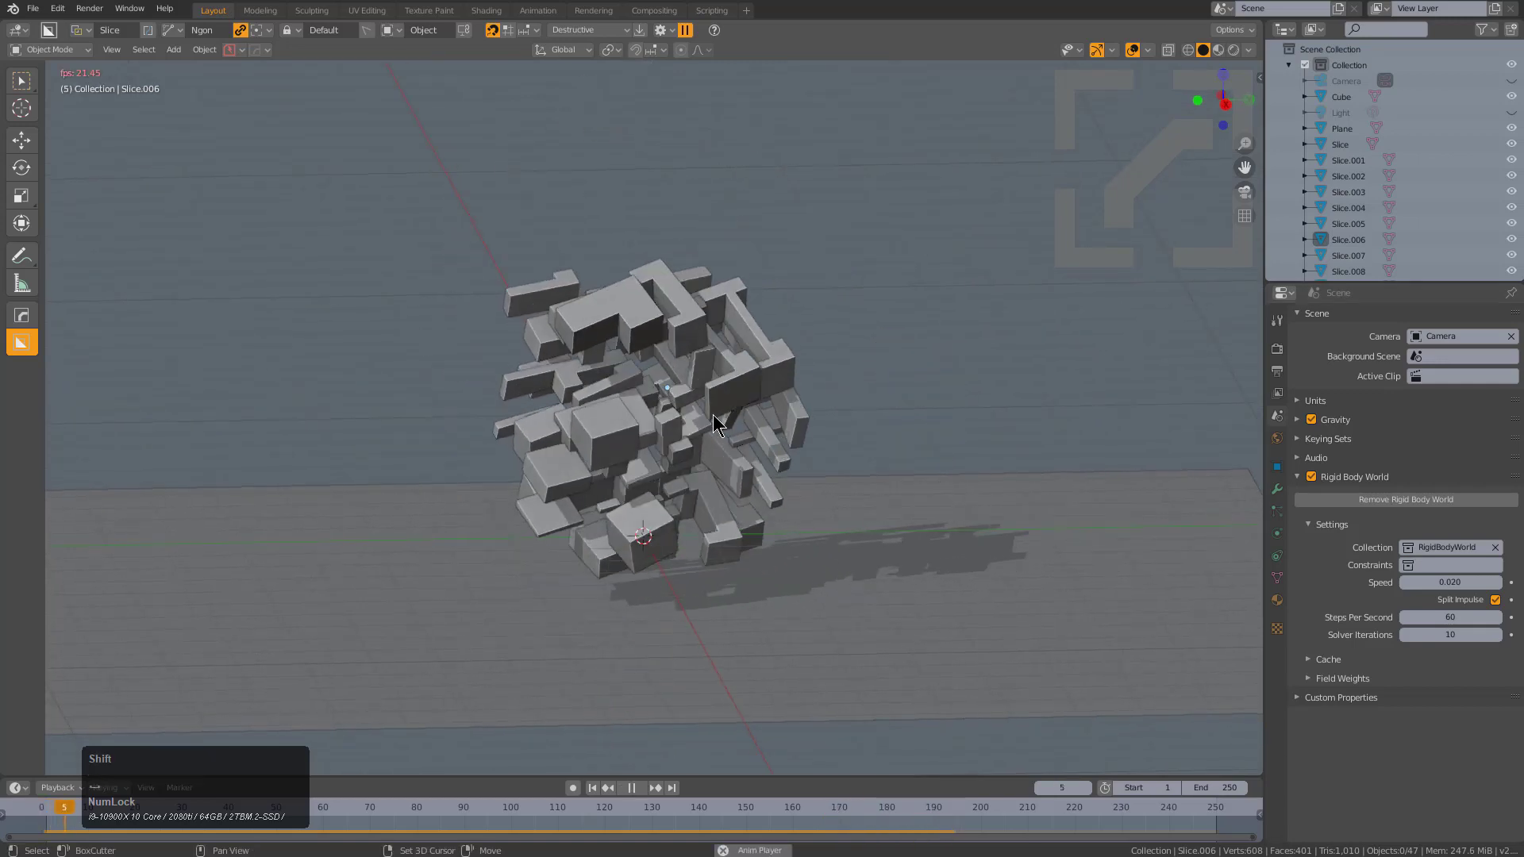
{"action": "key", "text": "Escape"}
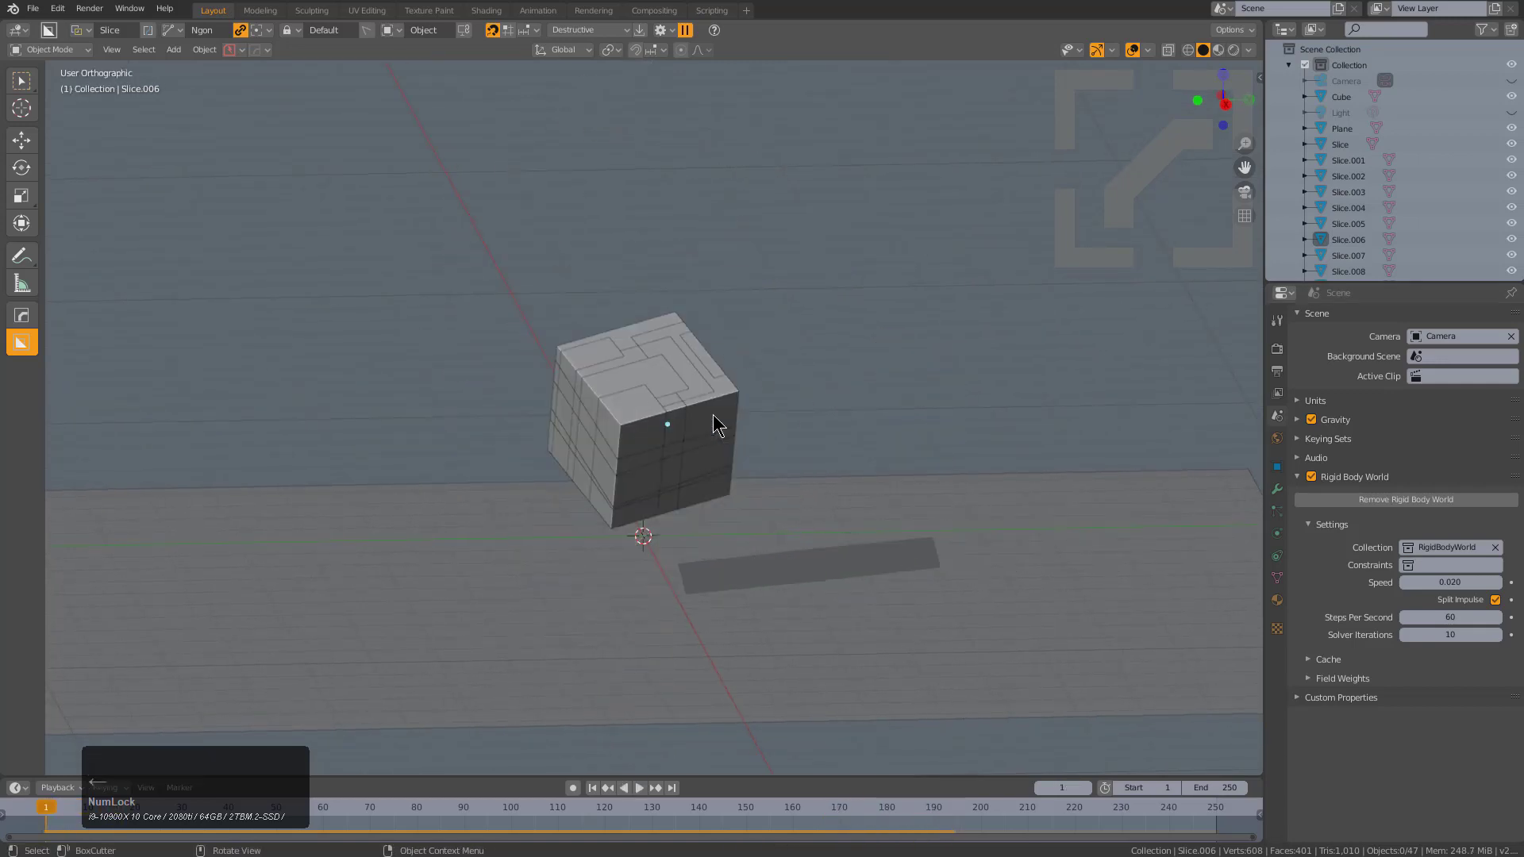
{"action": "key", "text": "space"}
{"action": "key", "text": "Escape"}
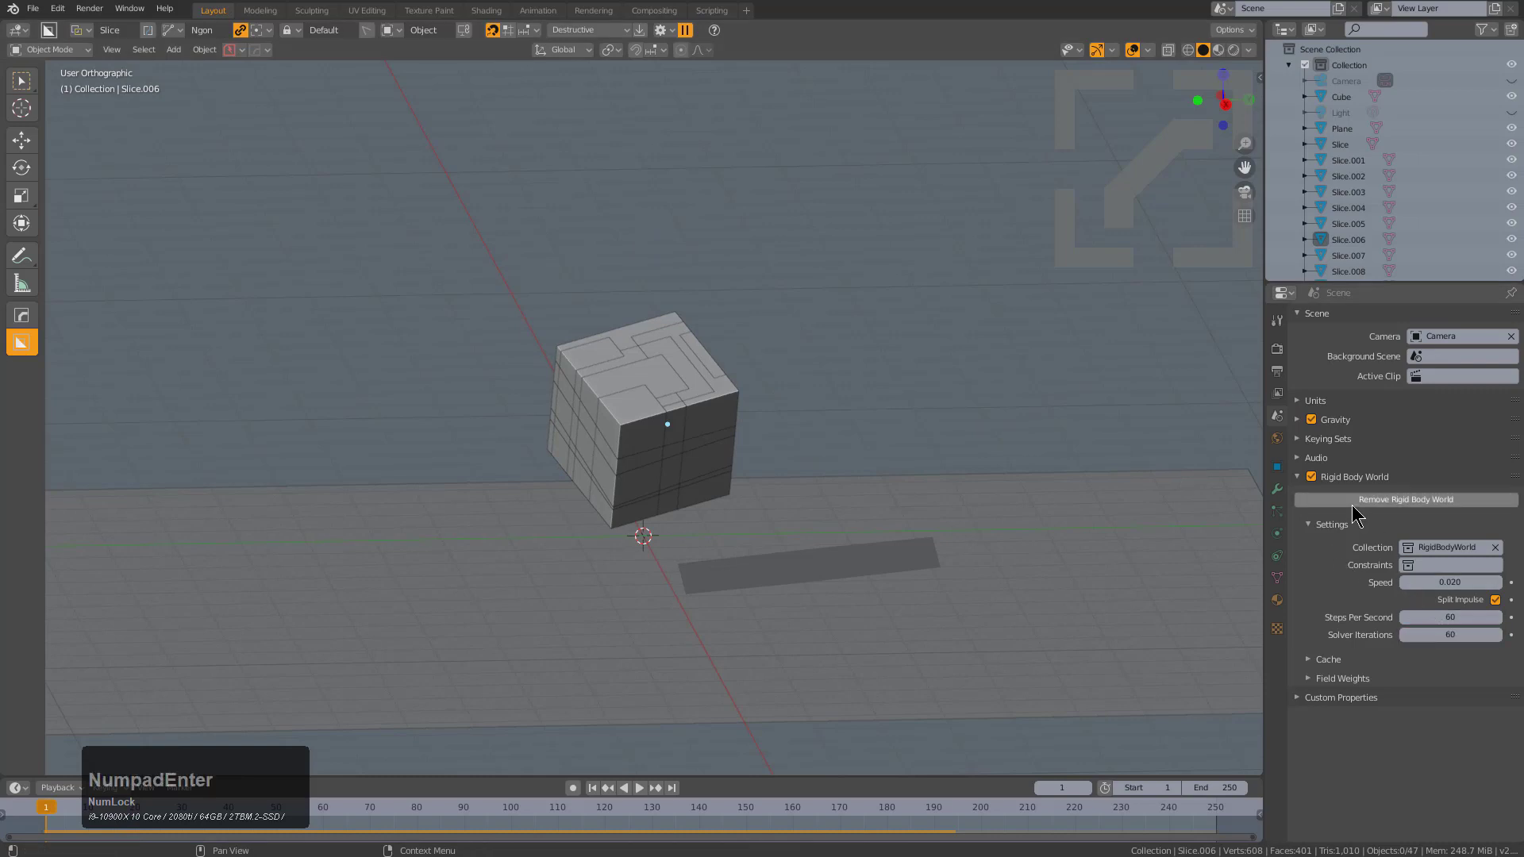
{"action": "key", "text": "space"}
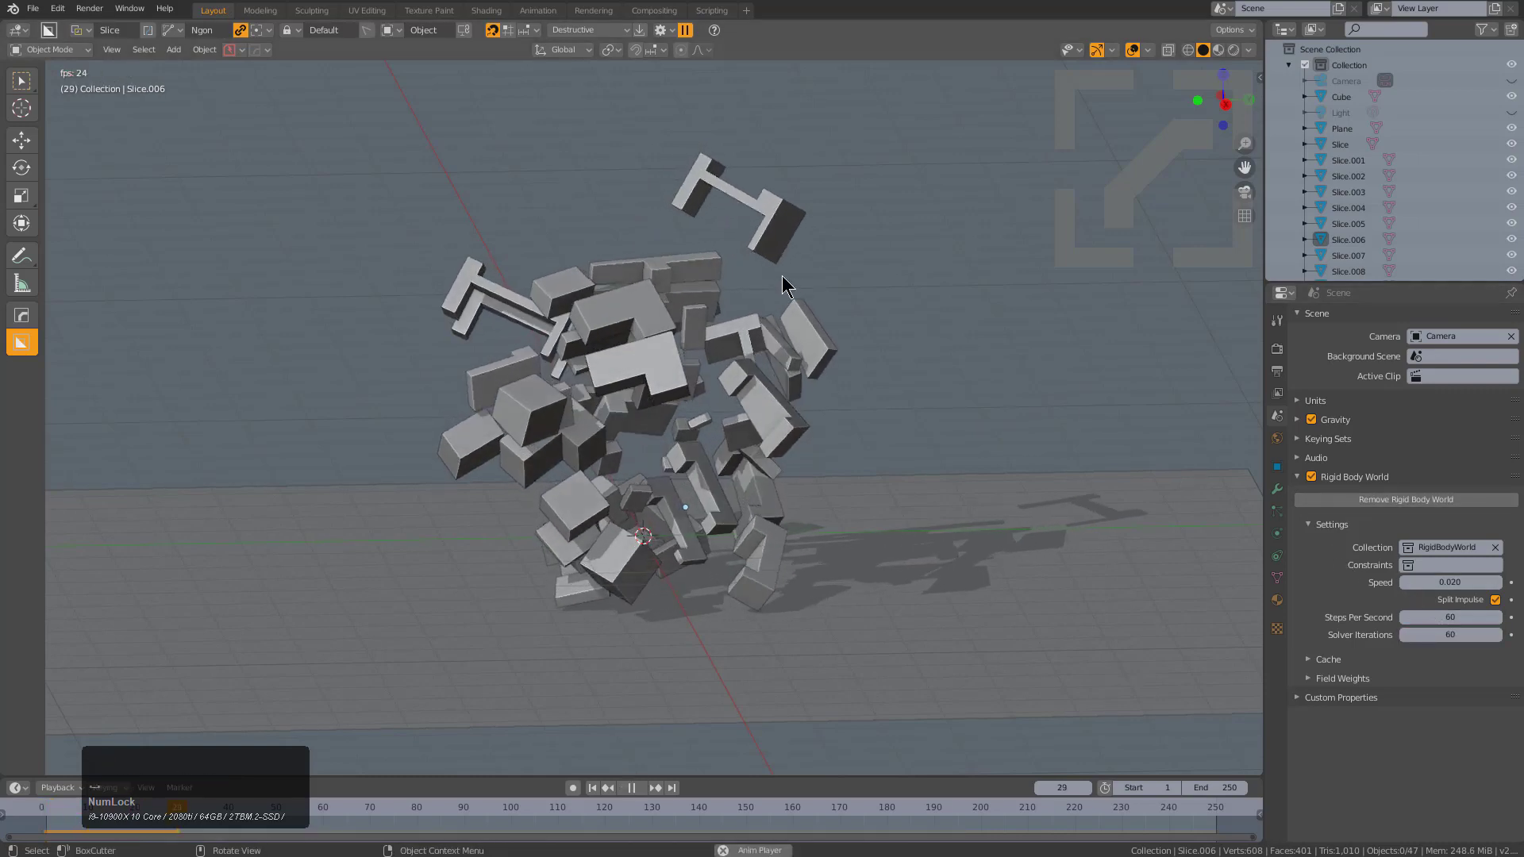
Set Rigid Body World Steps Per Second to 120 and rewind to frame 1
{"action": "left_click", "coordinate": [1446, 617]}
{"action": "type", "text": "1"}
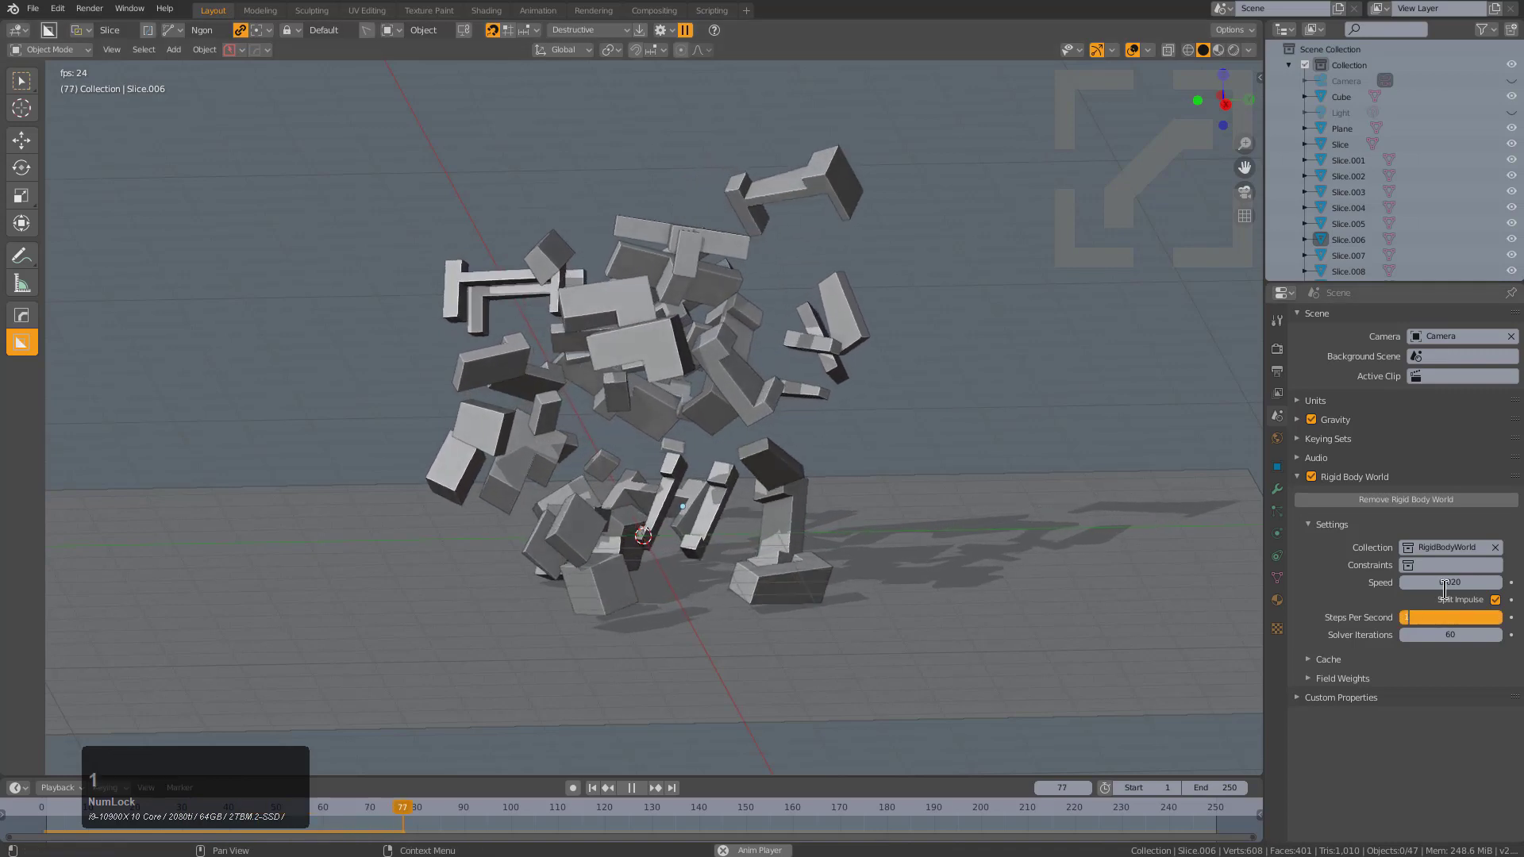
{"action": "type", "text": "20"}
{"action": "key", "text": "Return"}
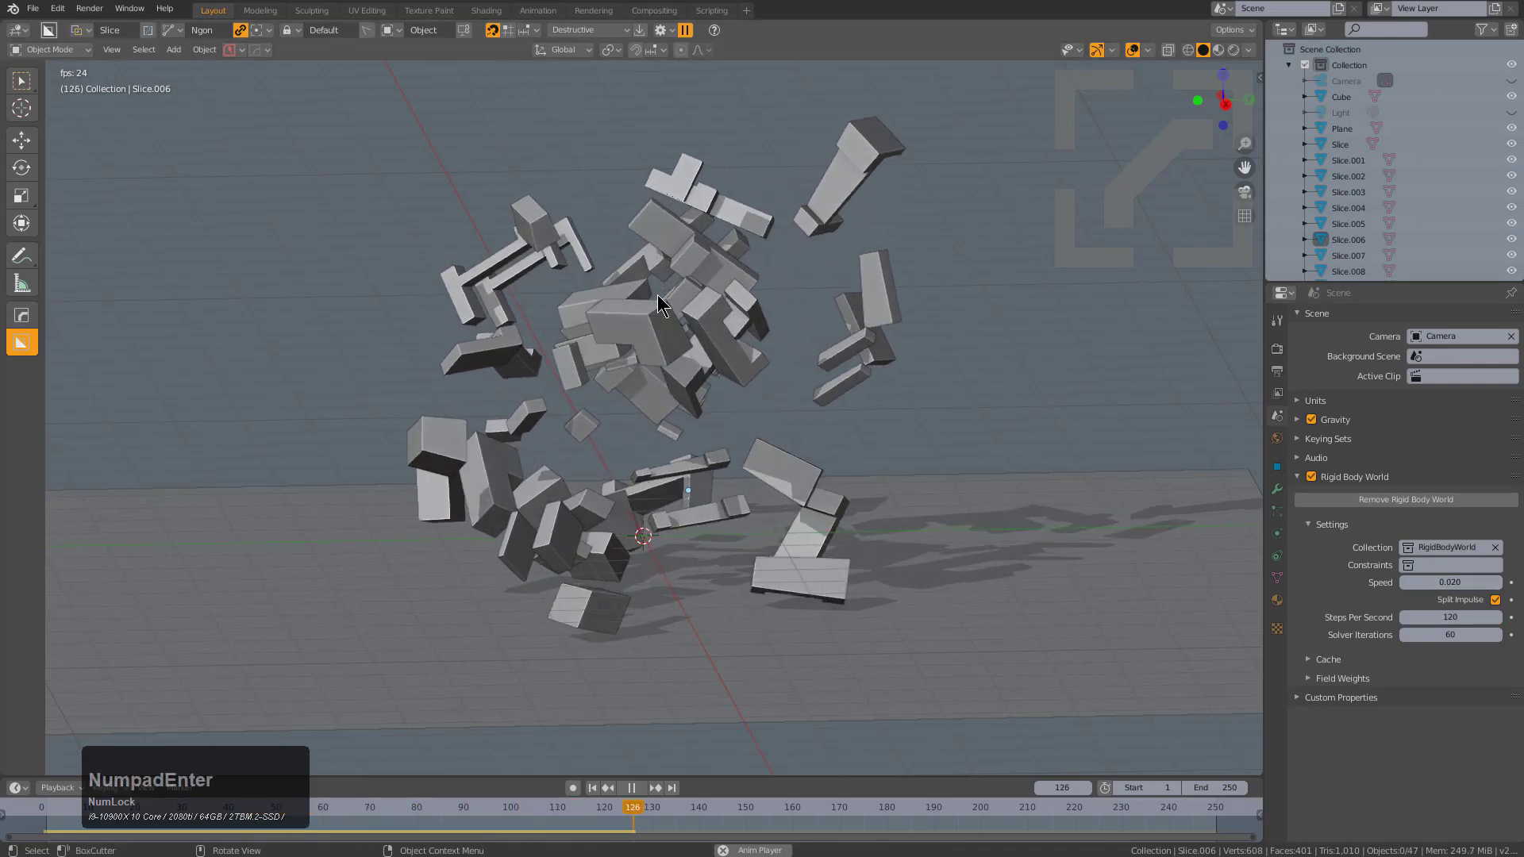
{"action": "key", "text": "shift+Left"}
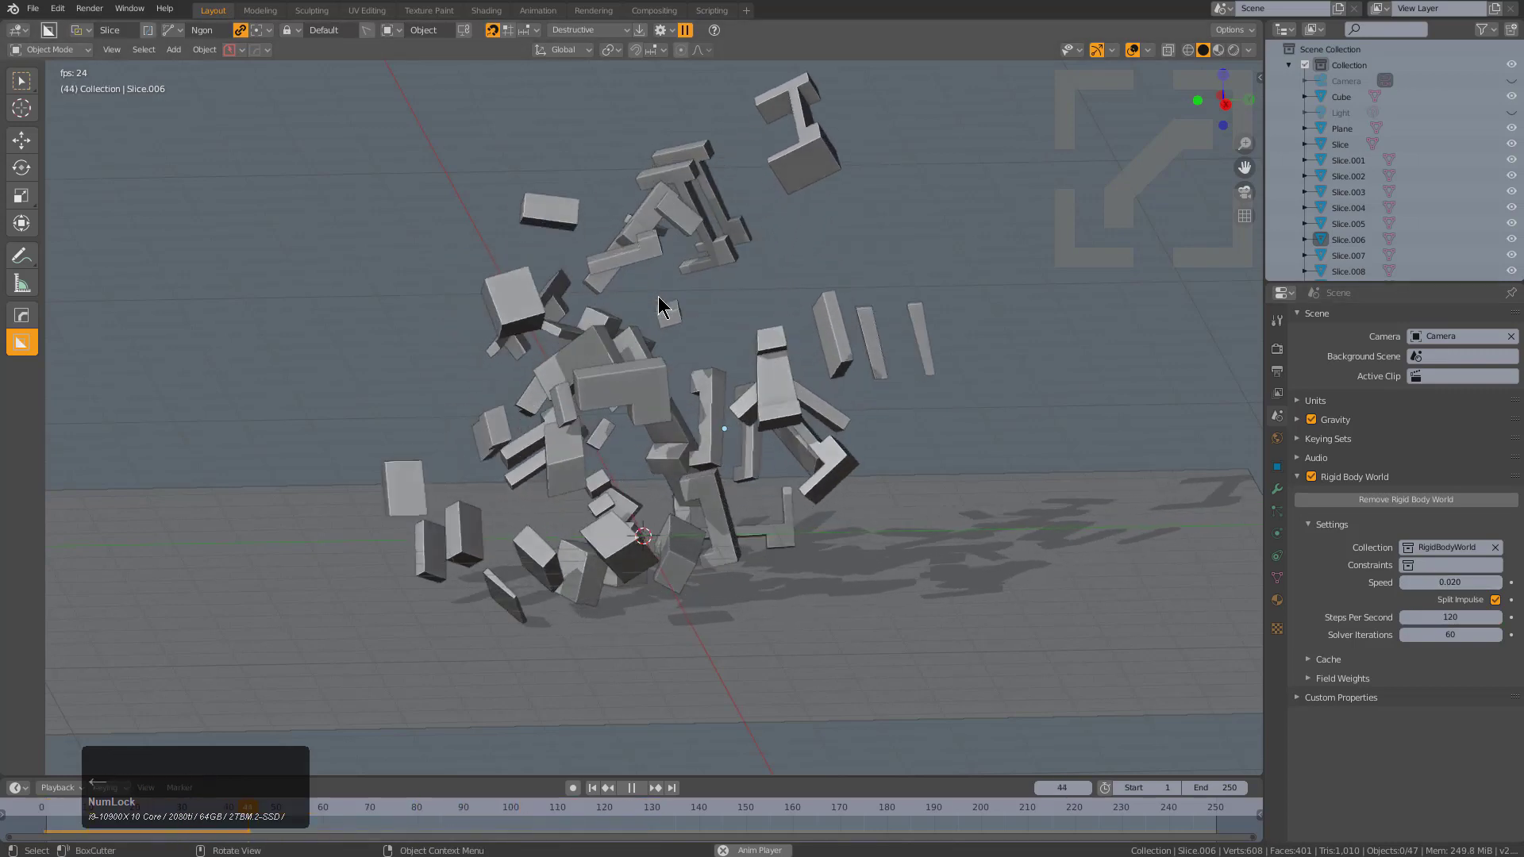
{"action": "key", "text": "Escape"}
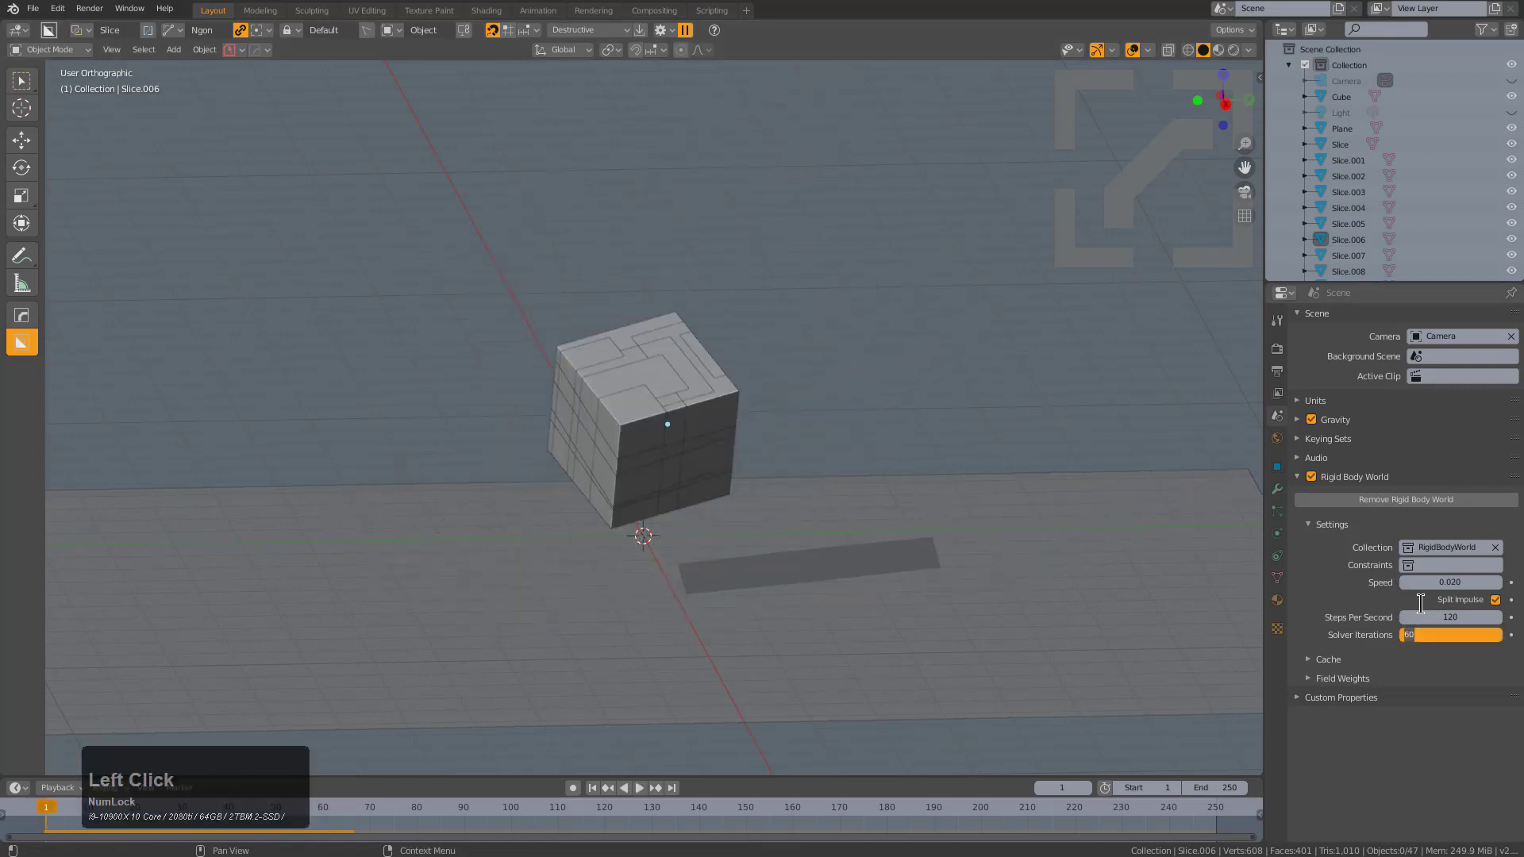
Replay the simulation repeatedly, orbiting to watch the pieces scatter across the plane
{"action": "key", "text": "space"}
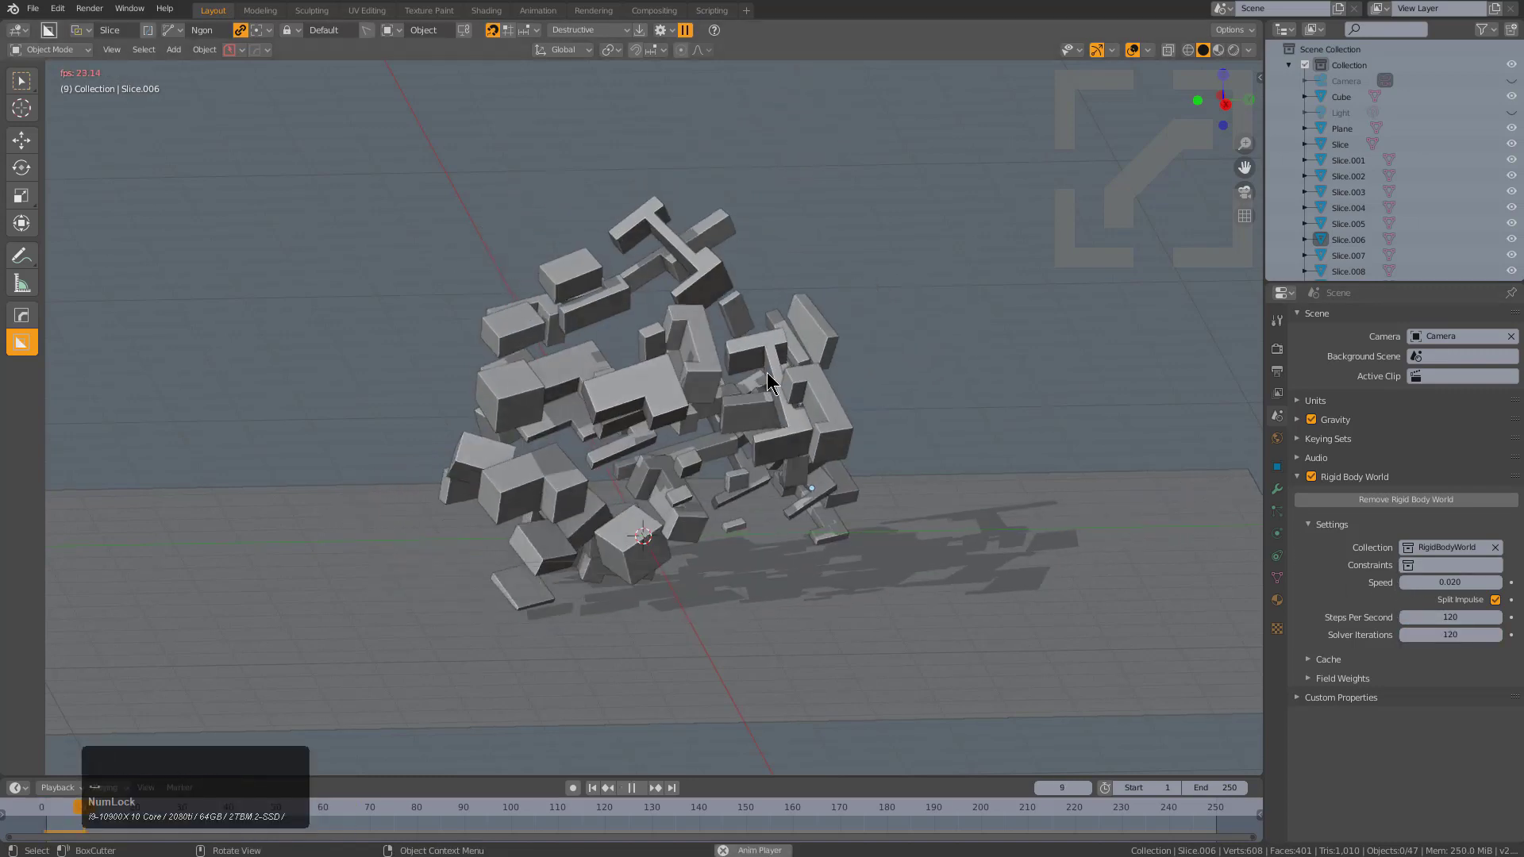
{"action": "key", "text": "Escape"}
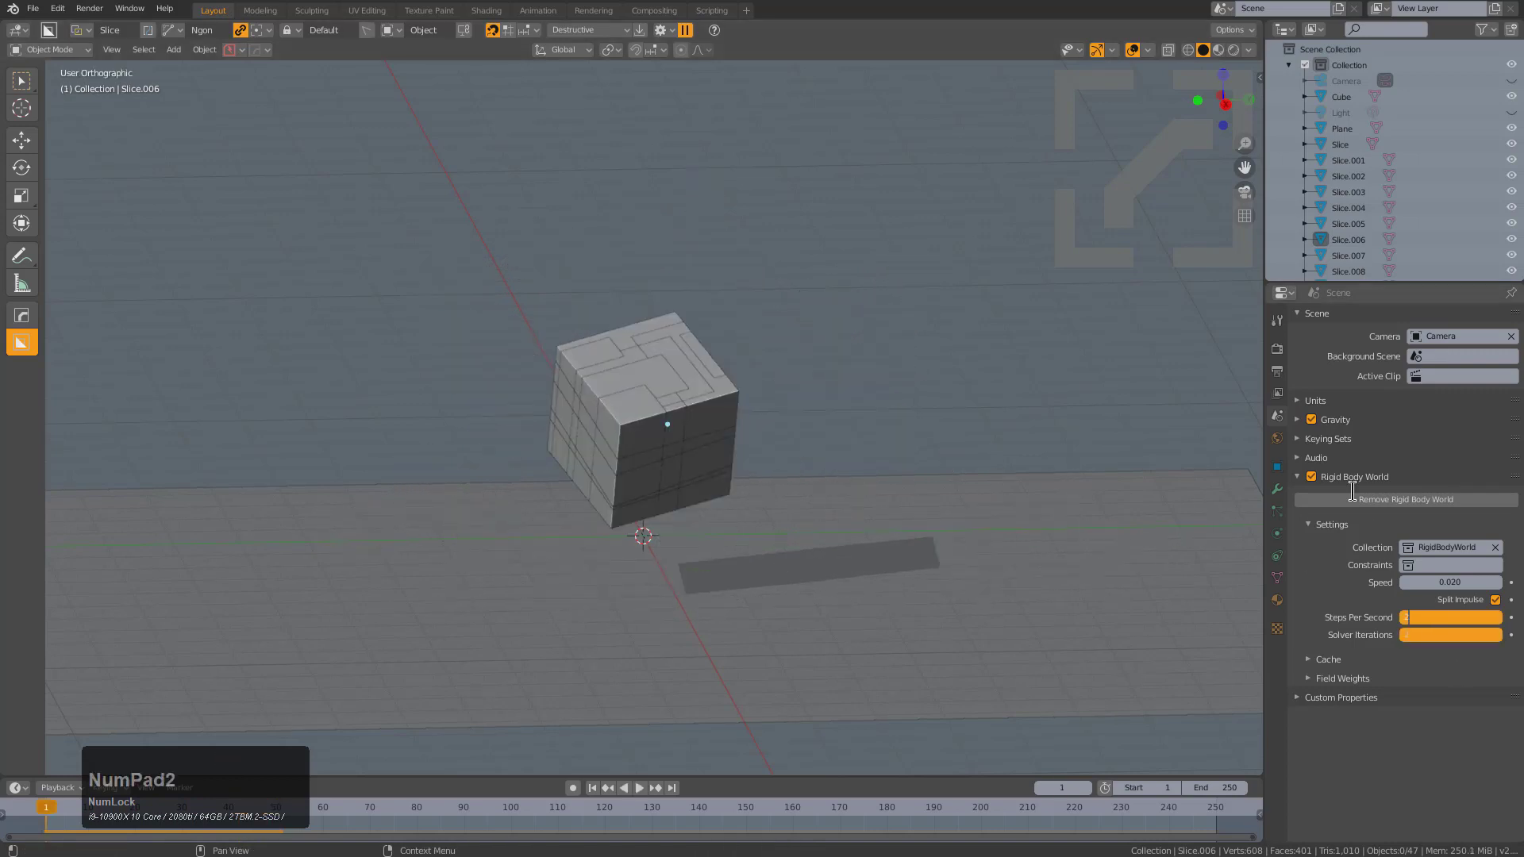
{"action": "key", "text": "space"}
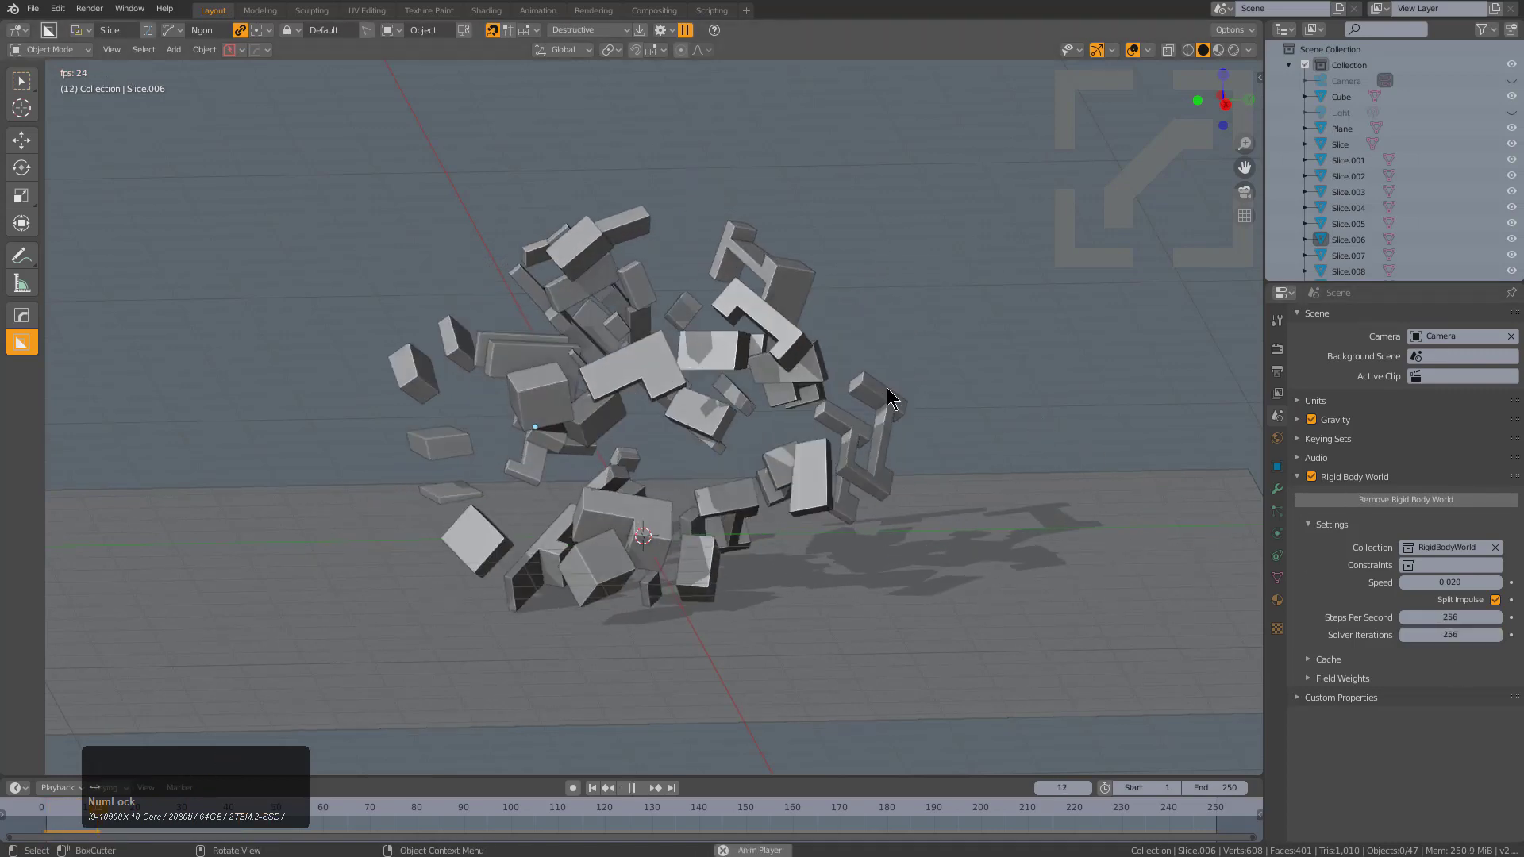
{"action": "key", "text": "Escape"}
{"action": "key", "text": "space"}
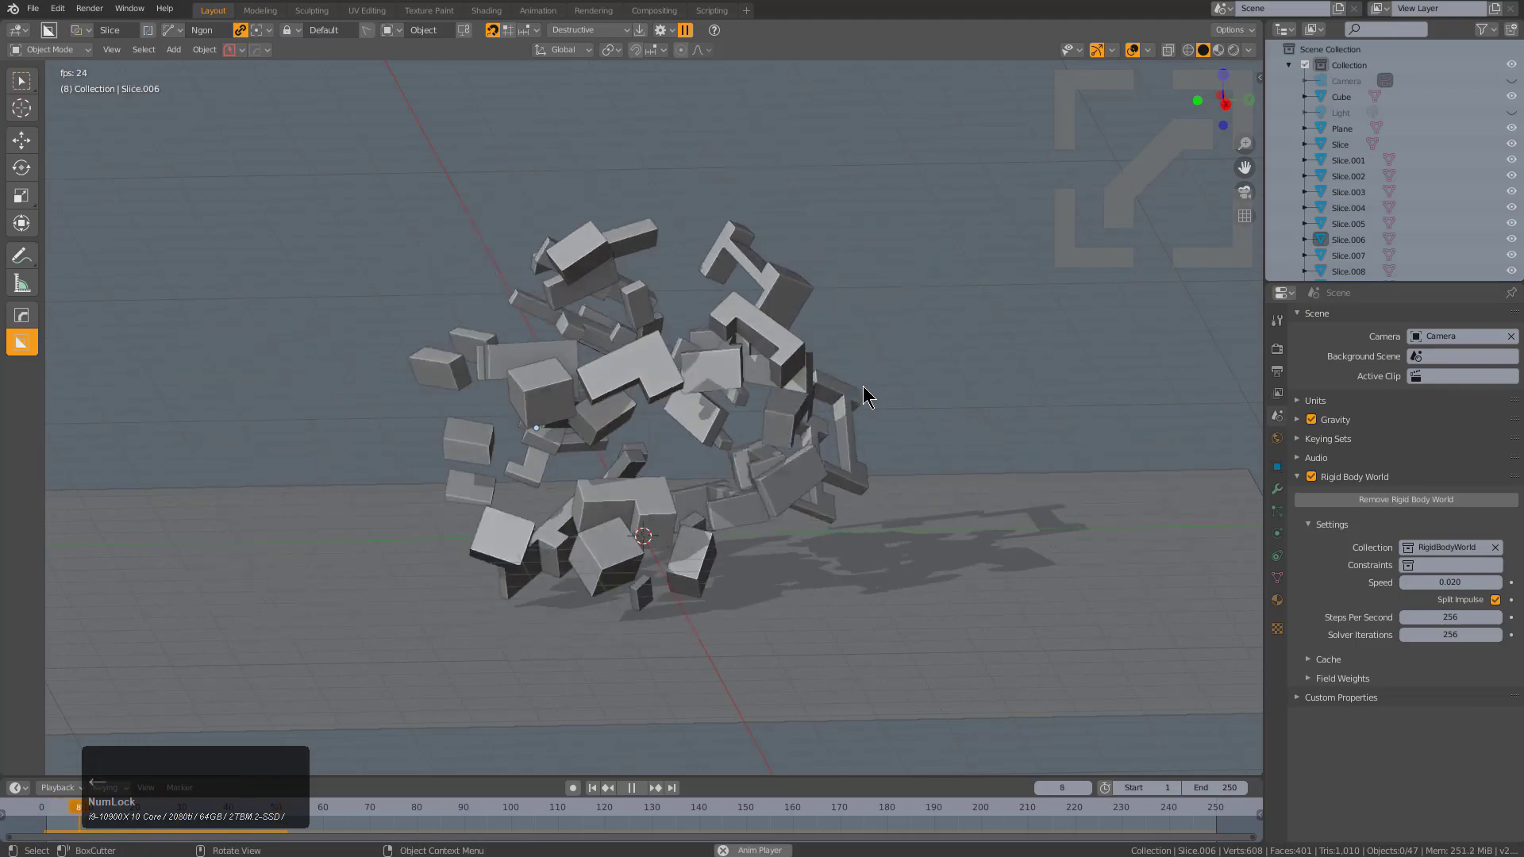
{"action": "scroll", "coordinate": [893, 390], "scroll_direction": "up", "scroll_amount": 2}
{"action": "mouse_move", "coordinate": [893, 391]}
{"action": "middle_mouse_down"}
{"action": "mouse_move", "coordinate": [640, 384]}
{"action": "mouse_move", "coordinate": [872, 374]}
{"action": "middle_mouse_up"}
{"action": "scroll", "coordinate": [867, 379], "scroll_direction": "down", "scroll_amount": 2}
{"action": "scroll", "coordinate": [905, 371], "scroll_direction": "down", "scroll_amount": 3}
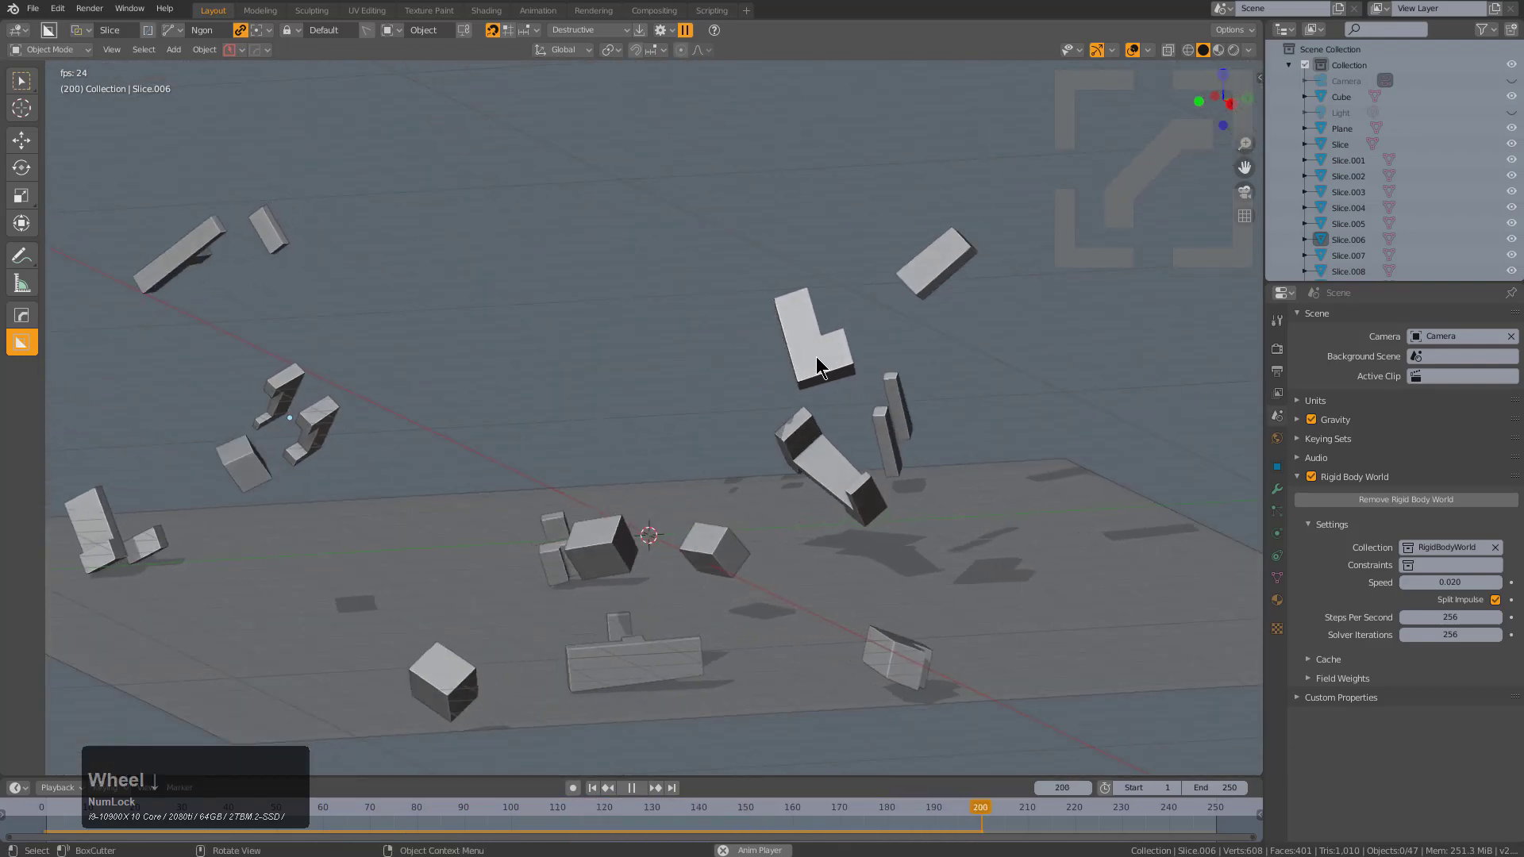
{"action": "middle_click_drag", "start_coordinate": [908, 362], "coordinate": [888, 361]}
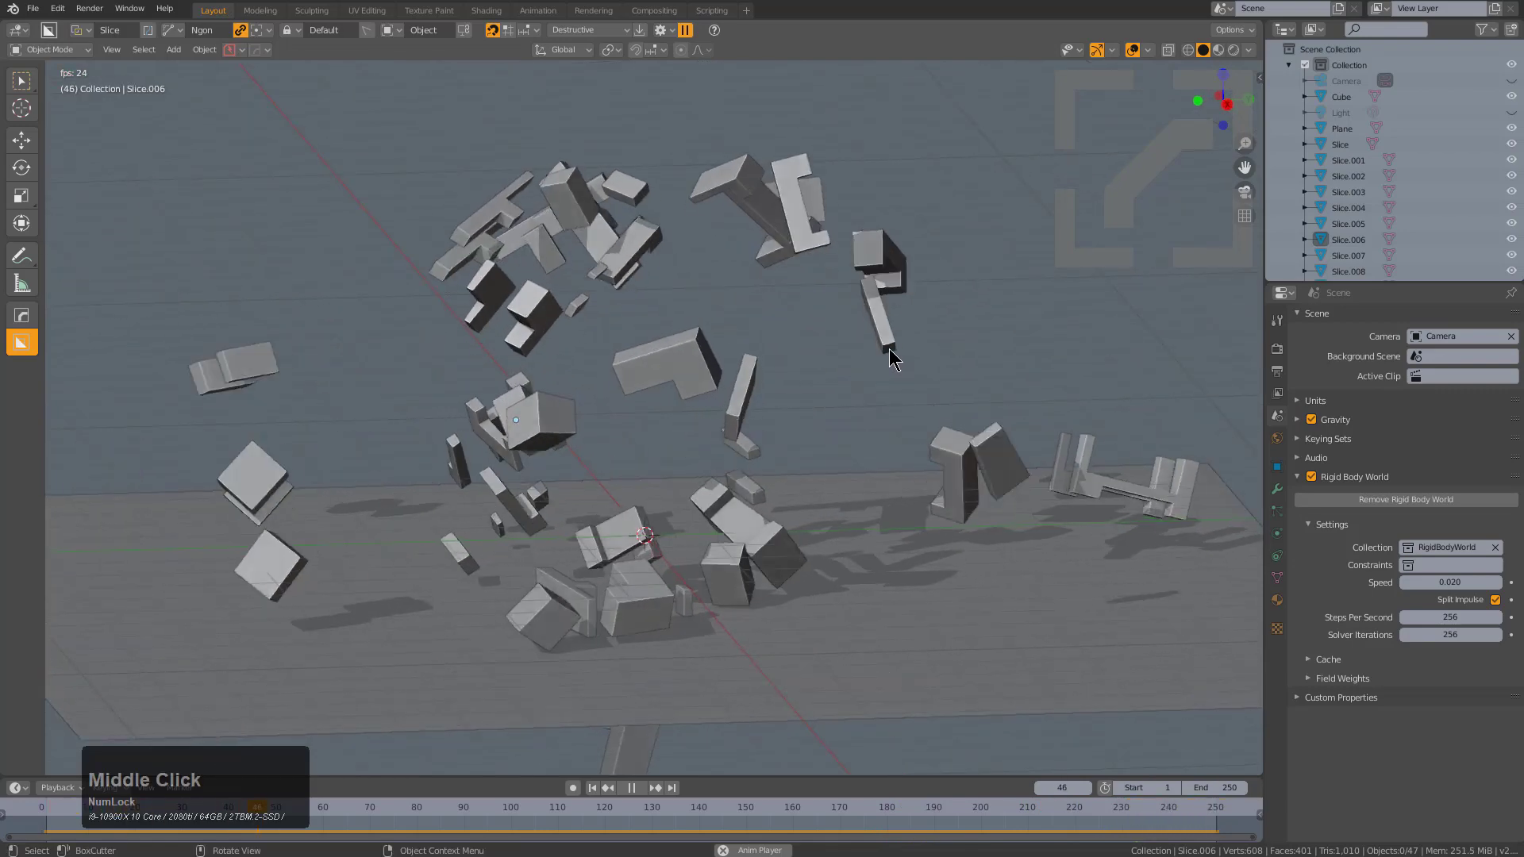